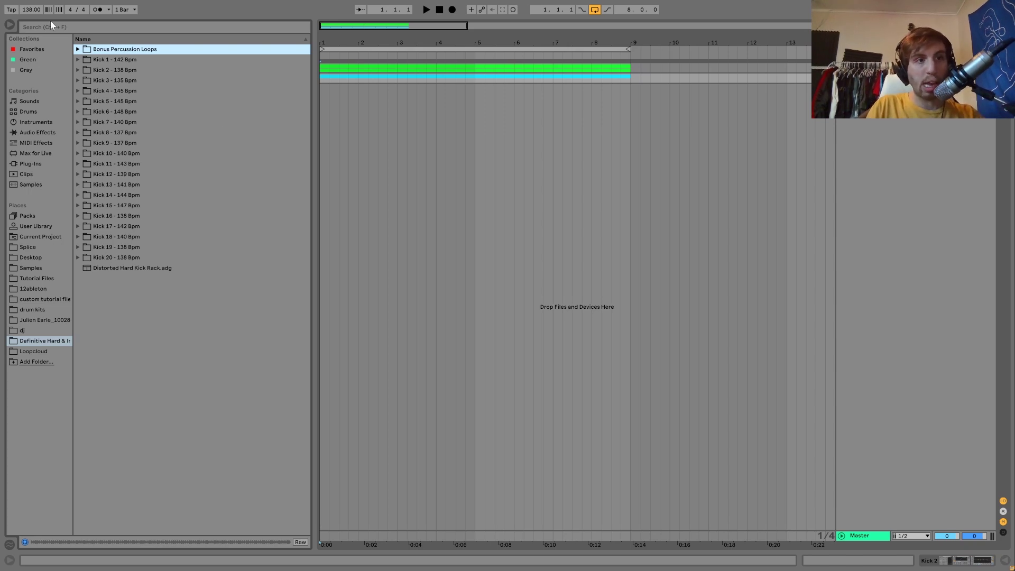
- Audition the bass, punch and full samples in the Kick 1 - 142 Bpm folder, and collapse the folder
click(84, 60)
click(78, 59)
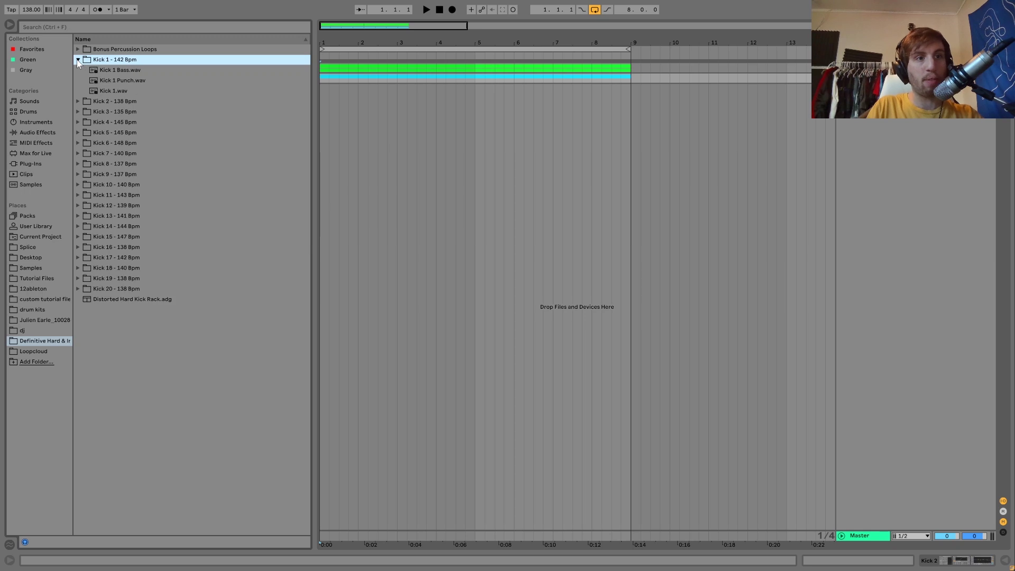
click(119, 72)
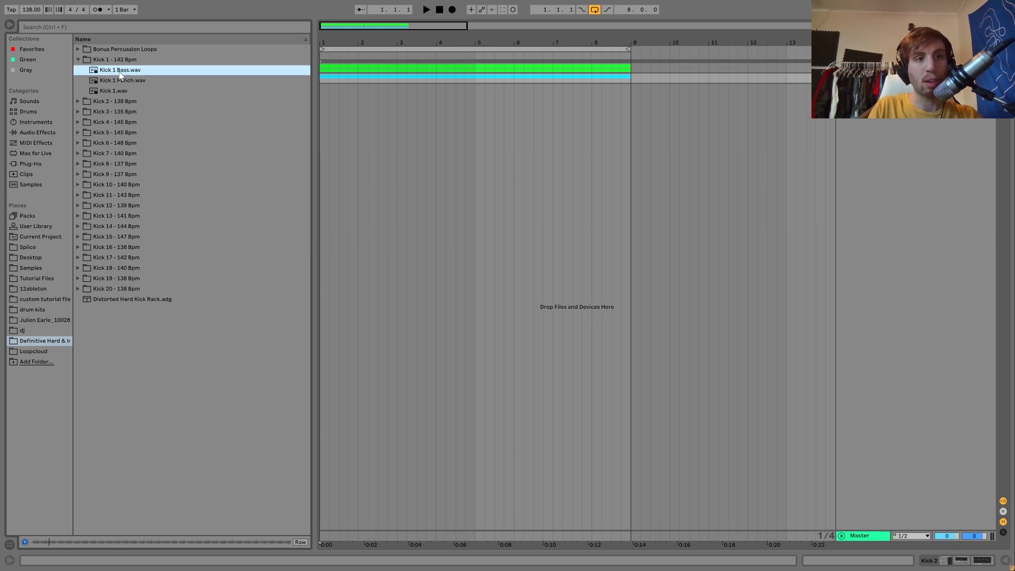
click(121, 80)
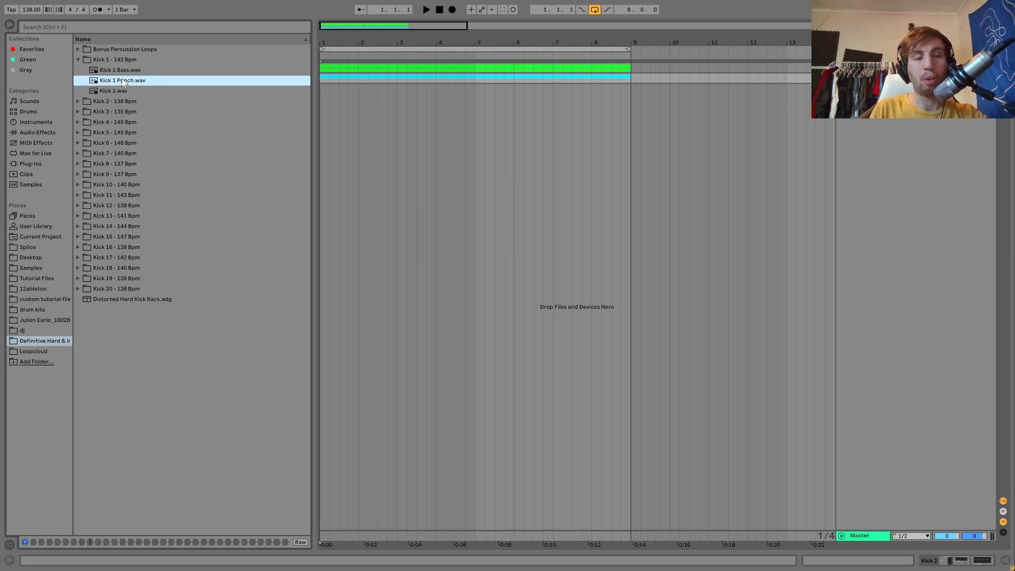
key(Down)
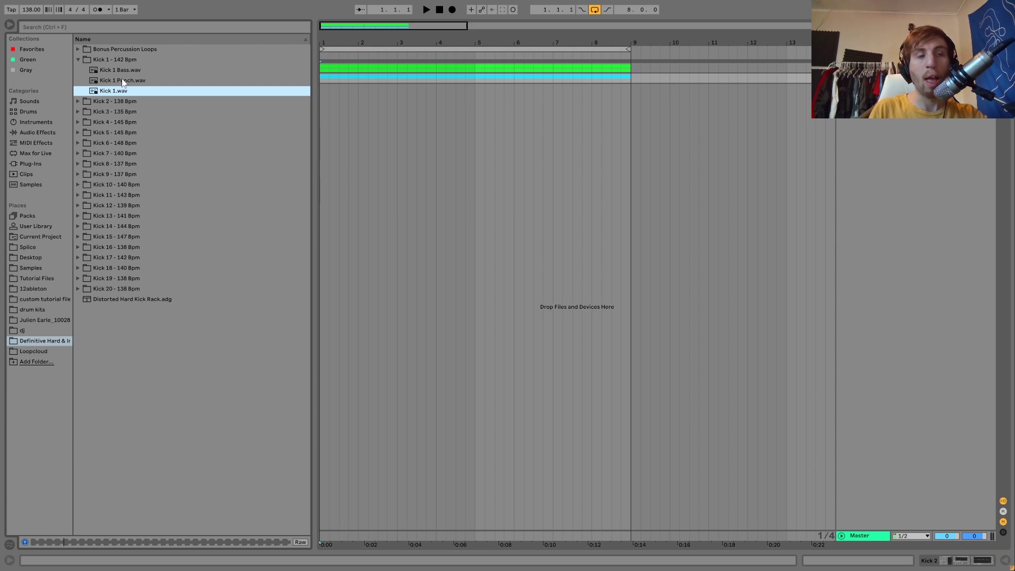
key(Left)
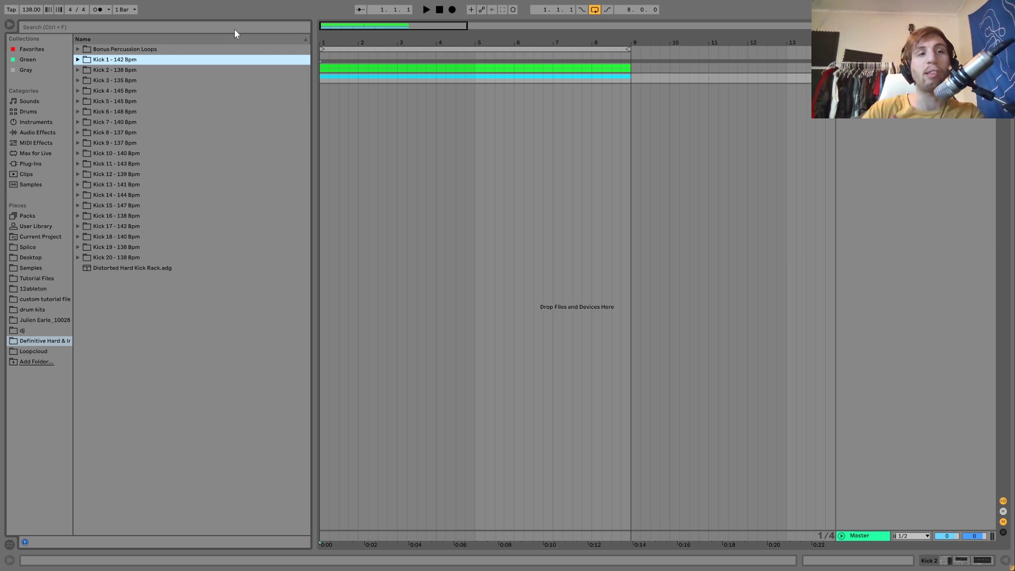
- Browse the Kick 6, Kick 5 and Kick 1 folders, previewing Kick 5 Bass.wav and Kick 1 Punch.wav
double_click(139, 113)
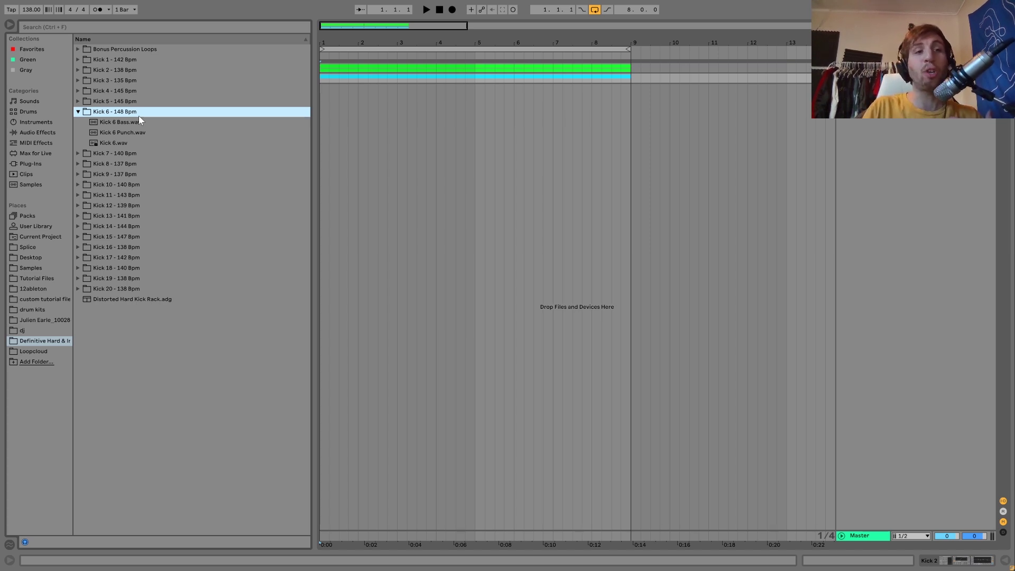
key(Up)
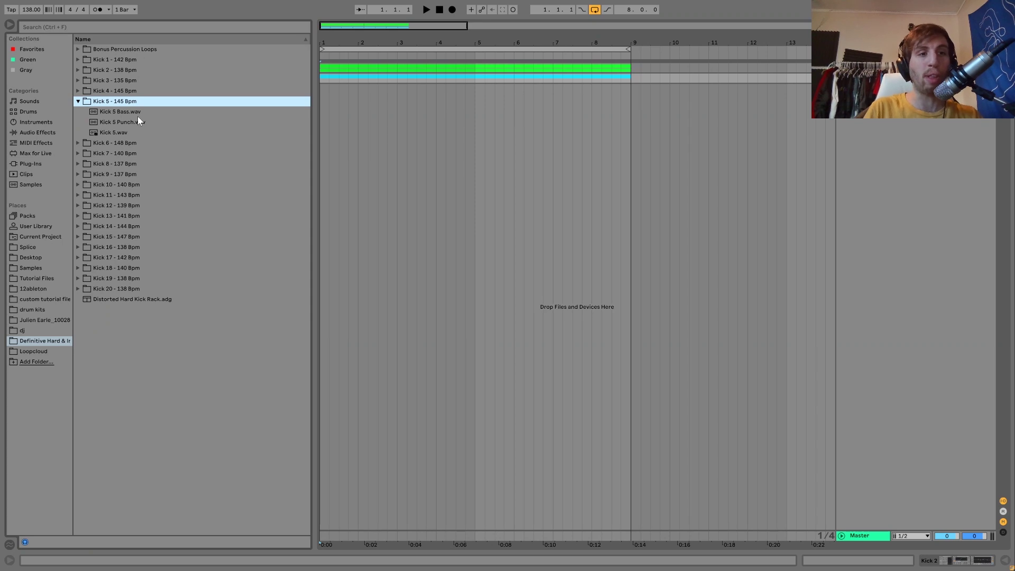
key(Down)
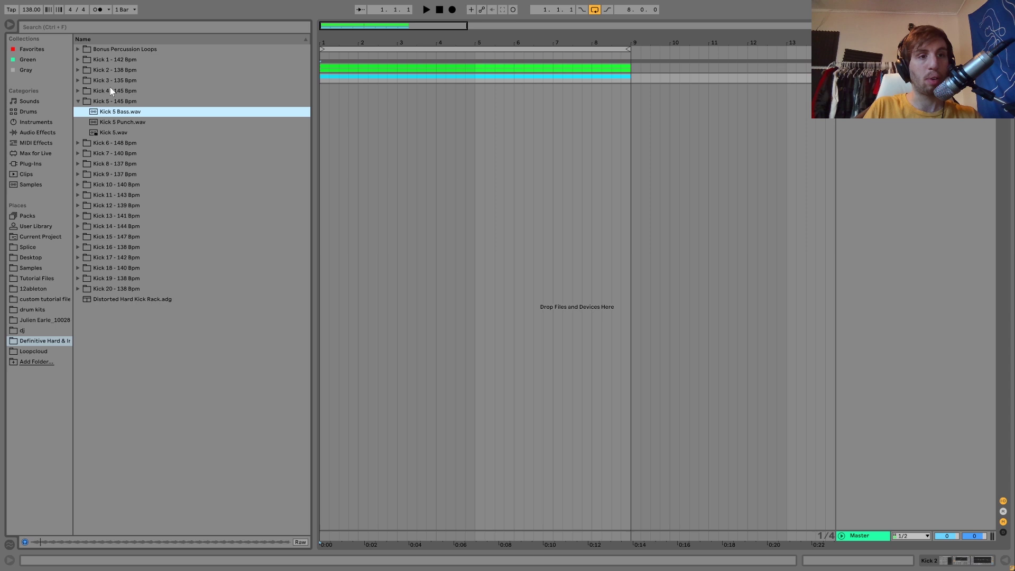
key(Up)
key(Up)
key(Up)
key(Up)
key(Up)
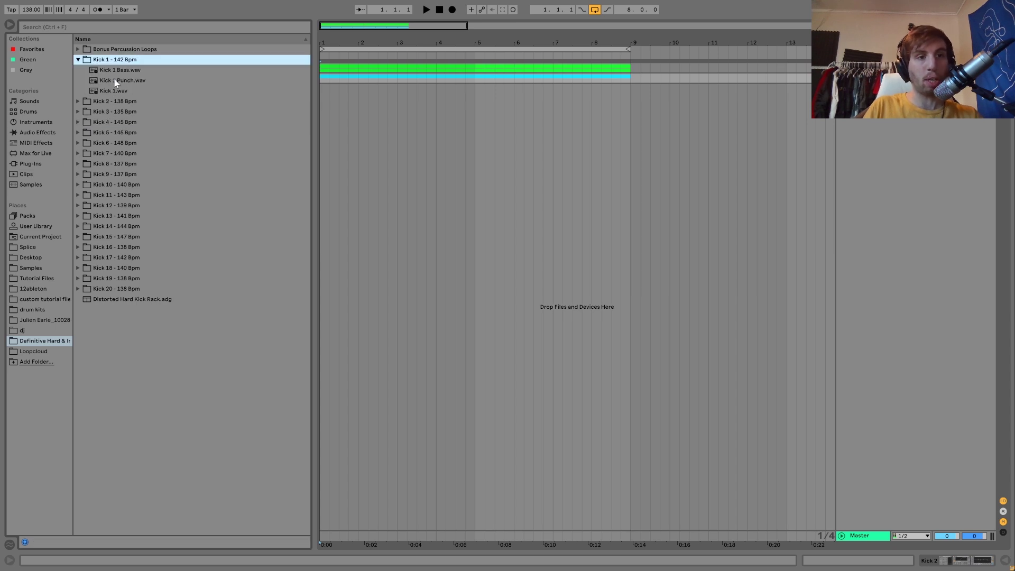
click(115, 81)
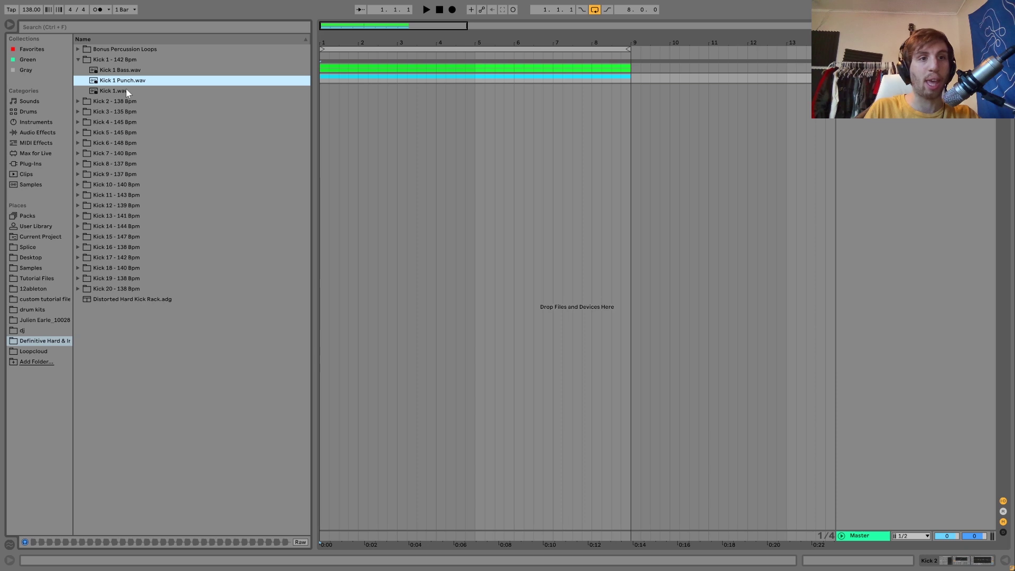
- Unfold the Kick 2 group, solo its Kick 9 Punch track and start playback of the arrangement
click(120, 300)
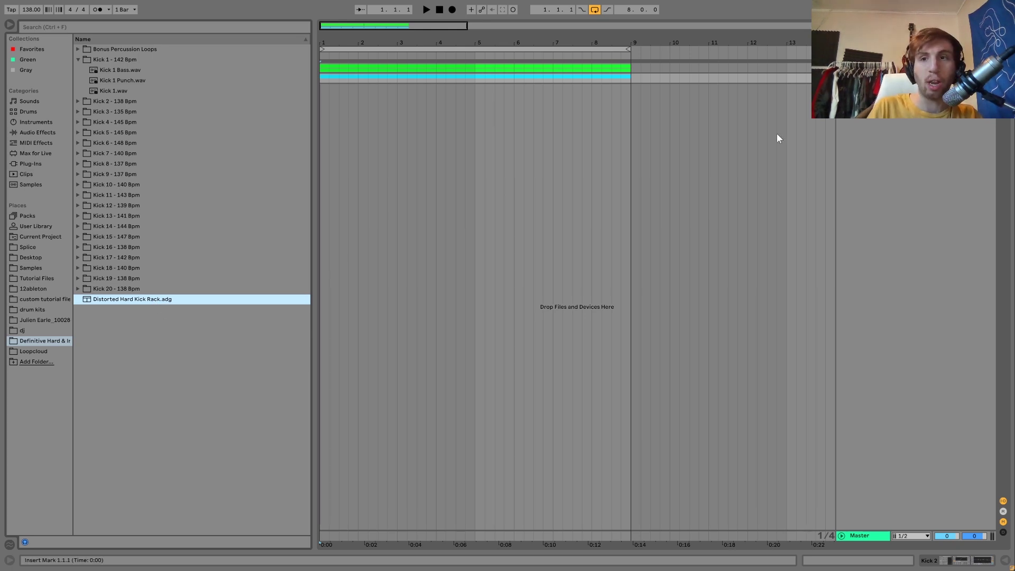
click(842, 78)
double_click(862, 136)
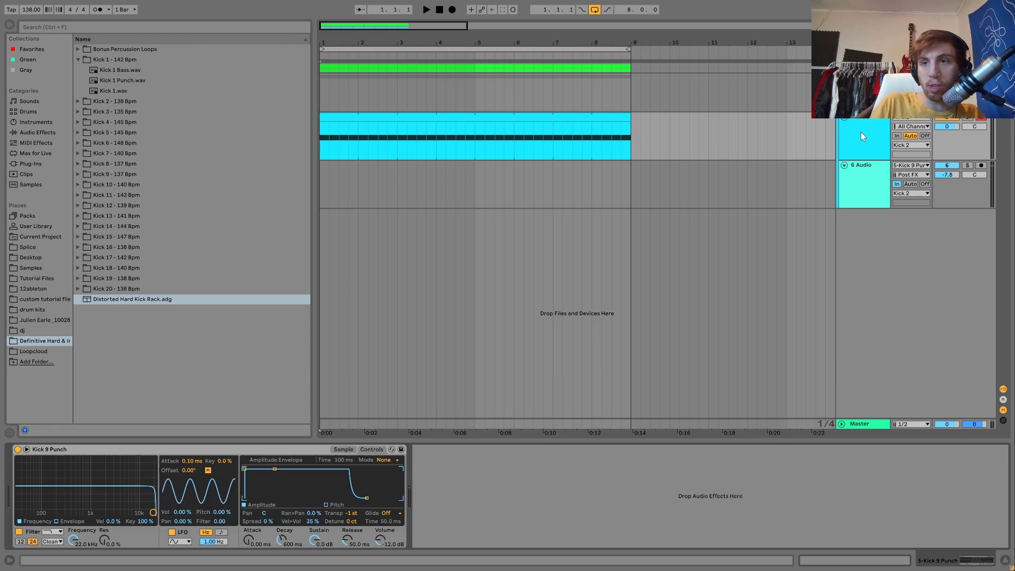
click(969, 118)
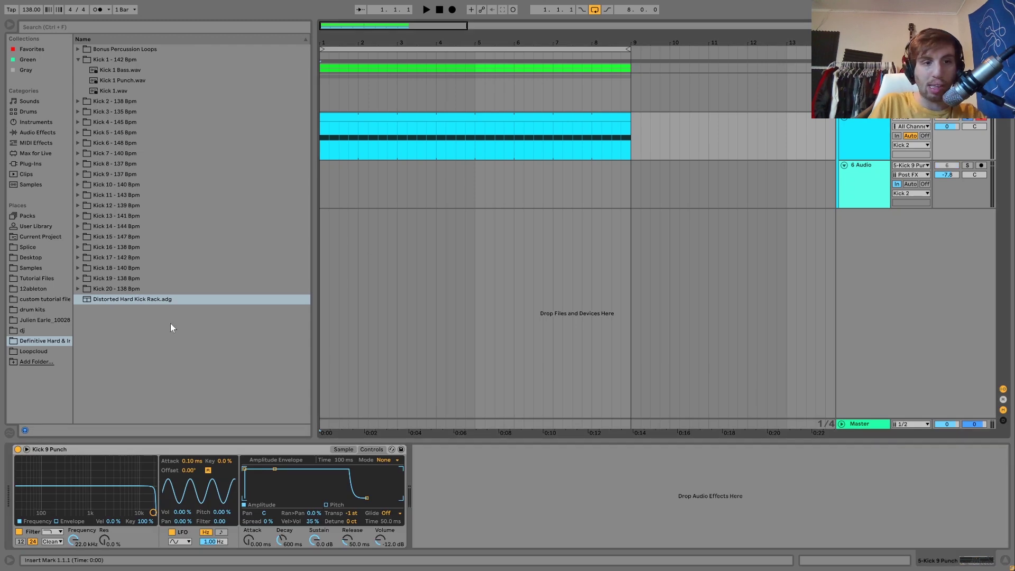
key(space)
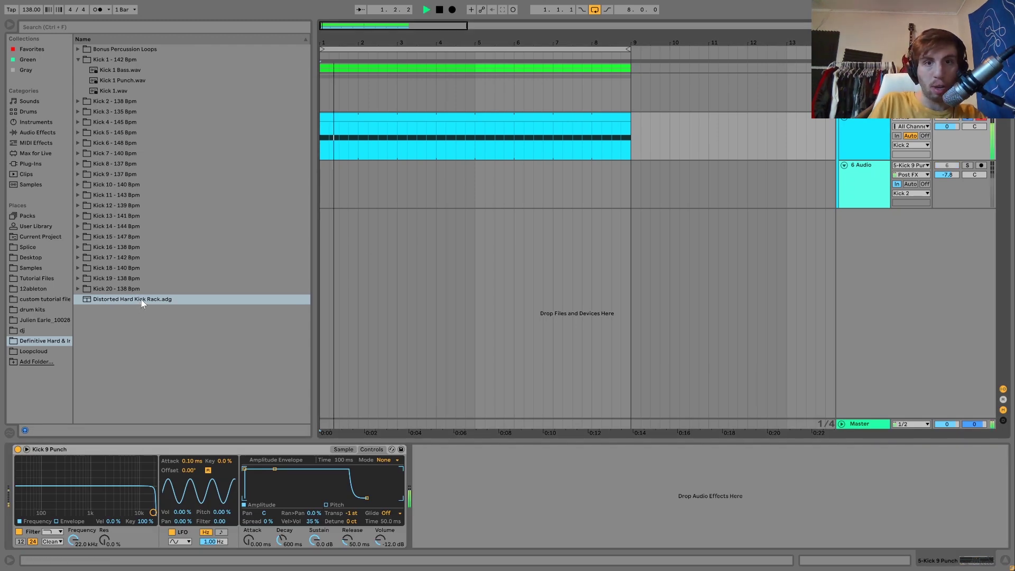
- Try out the Distorted Hard Kick Rack on the Kick 9 Punch track with its chain devices hidden, and remove the rack
click(141, 300)
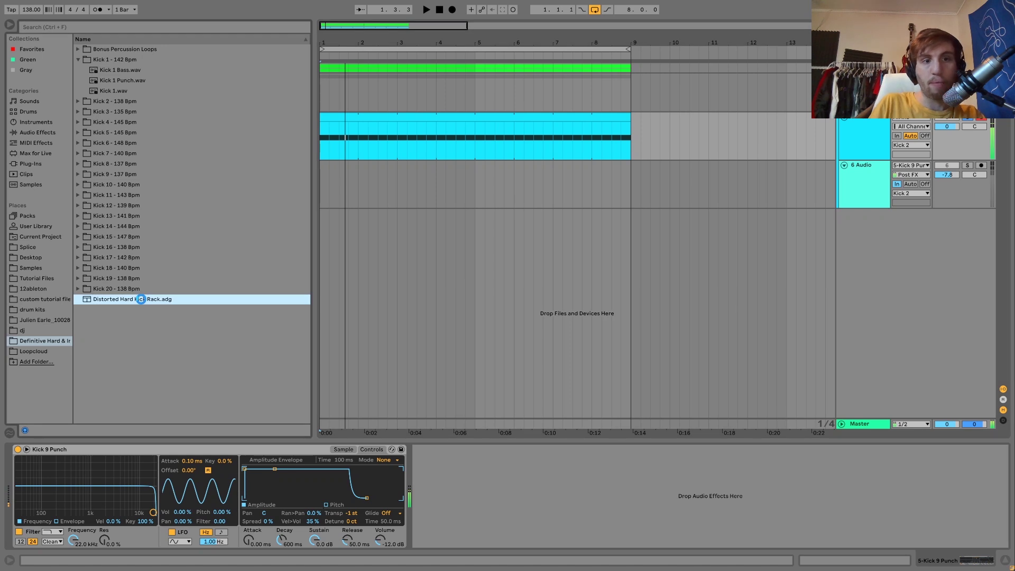
double_click(141, 299)
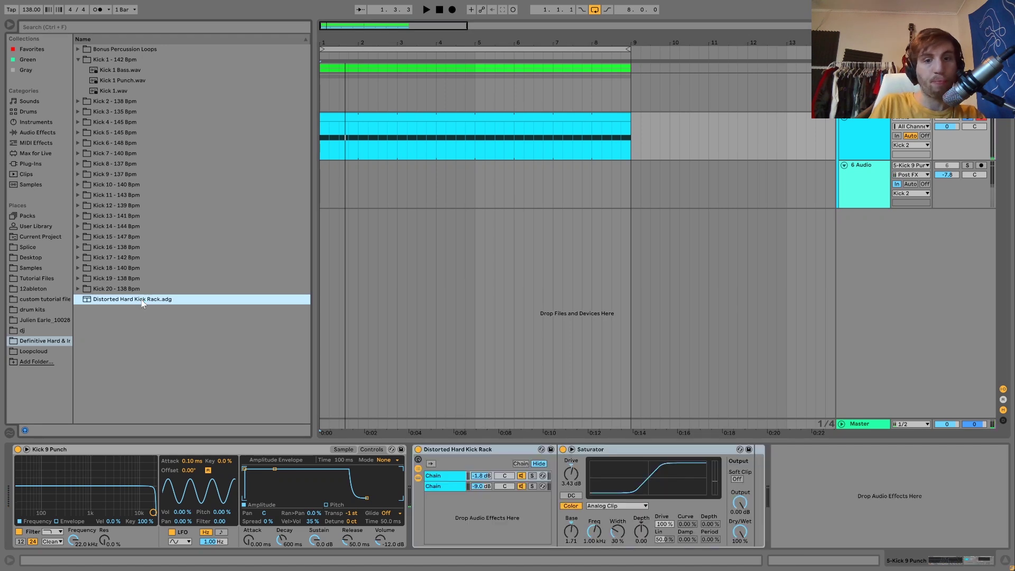
click(417, 479)
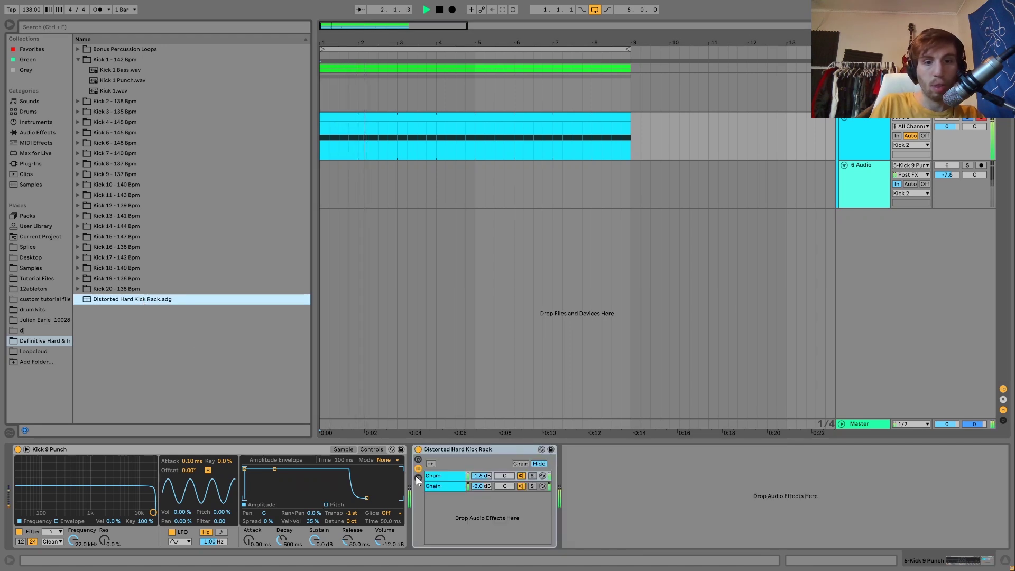
key(space)
click(461, 451)
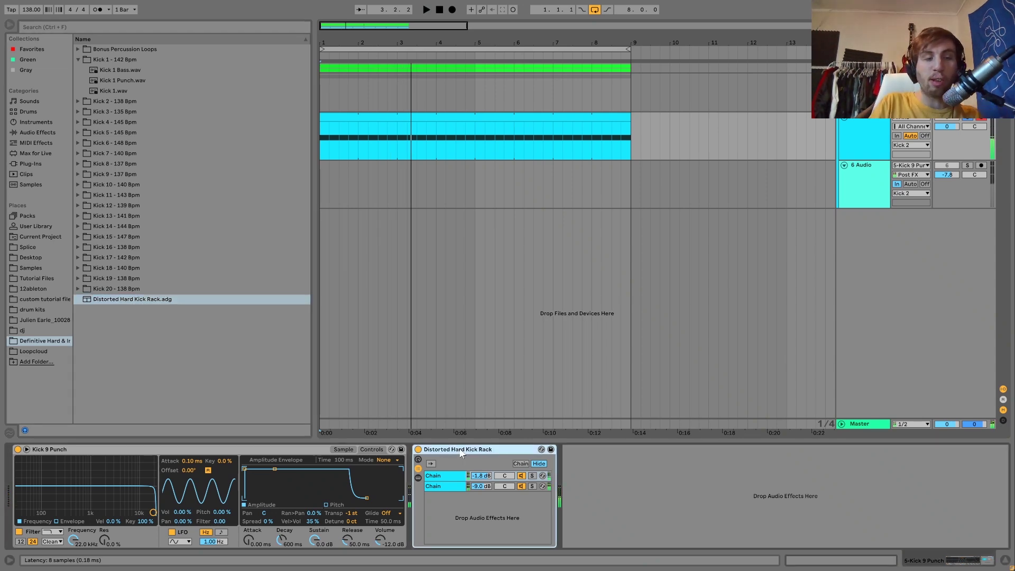
key(Delete)
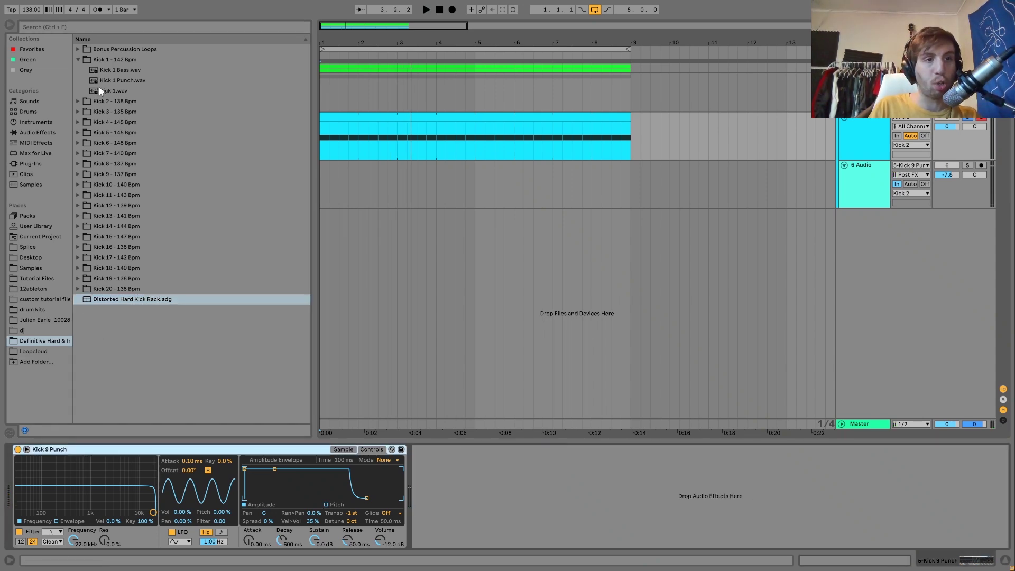
- Audition several loops in the Bonus Percussion Loops folder, including Percussion Loops 9, 5 and 6, and collapse the folder
click(78, 60)
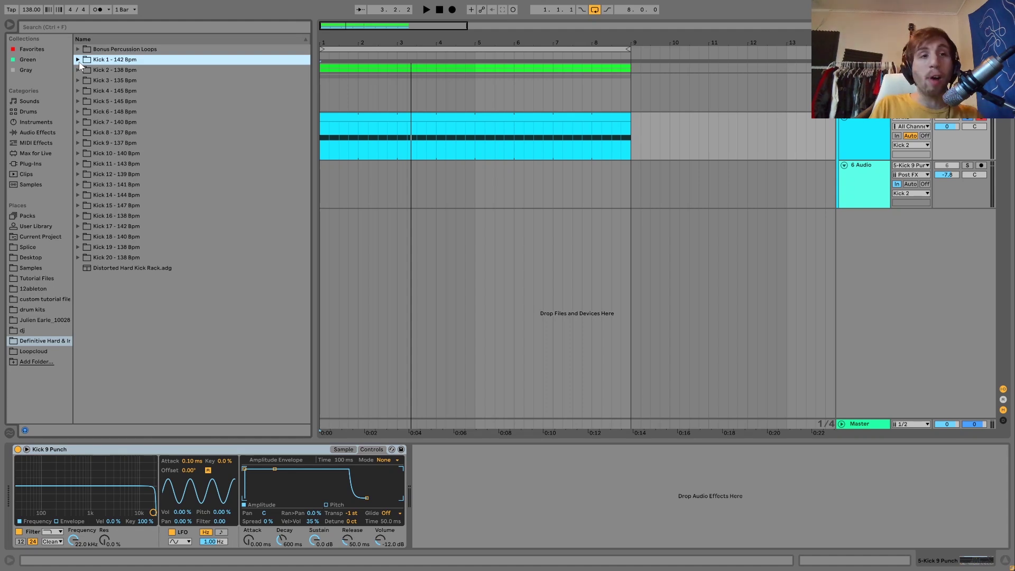
key(Up)
key(Right)
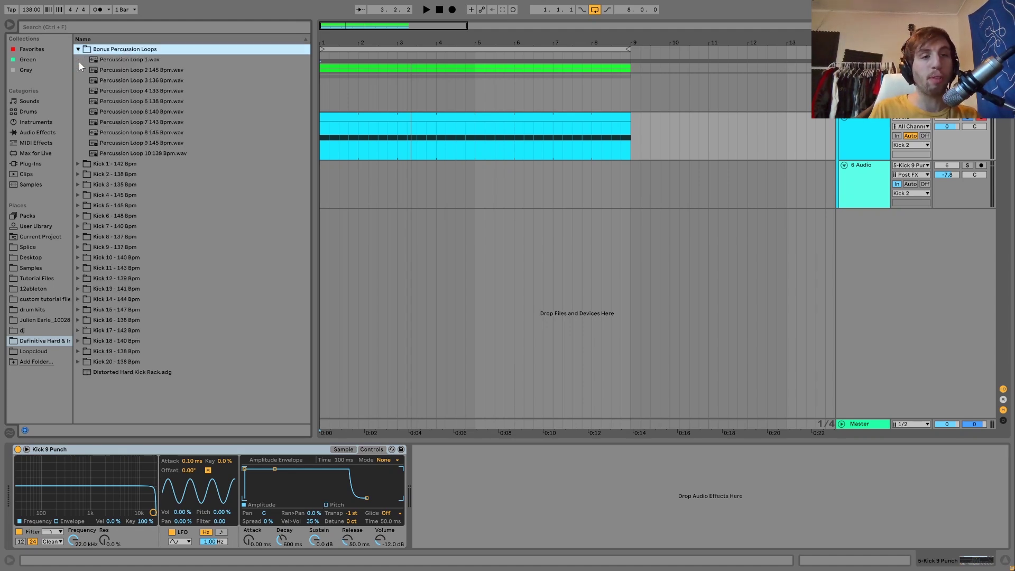
click(165, 142)
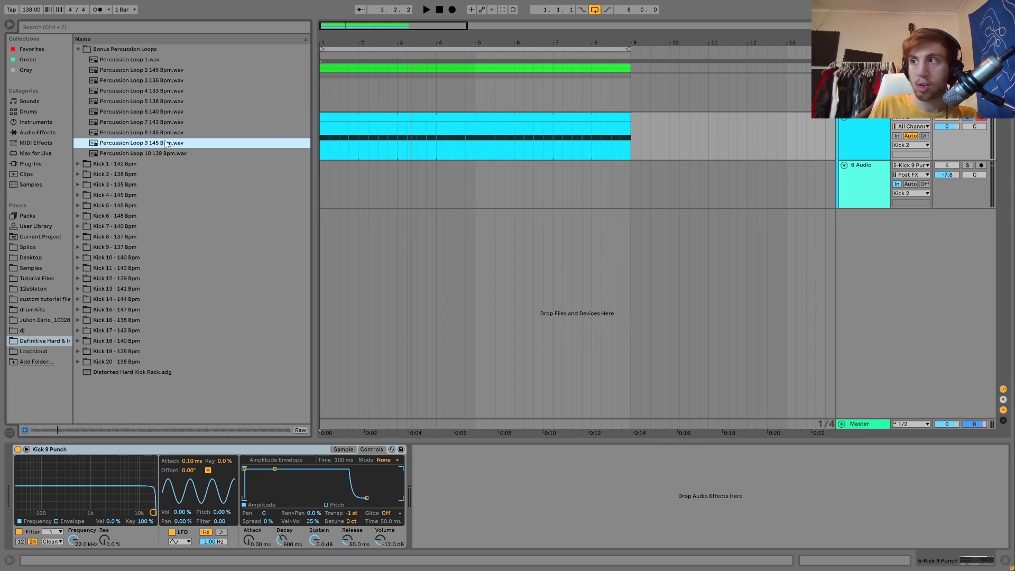
key(Up)
key(Up)
key(Up)
key(Up)
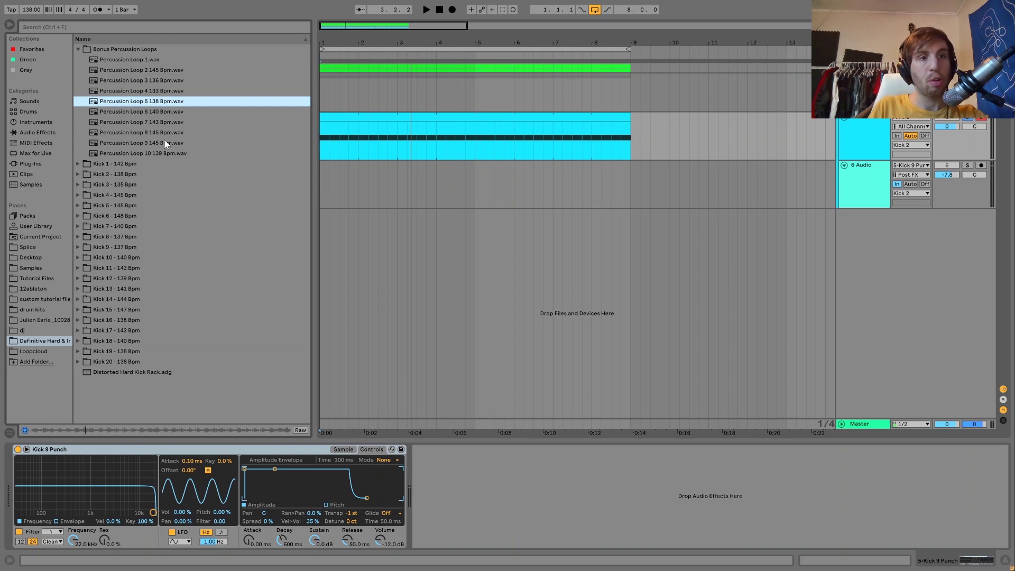
key(Down)
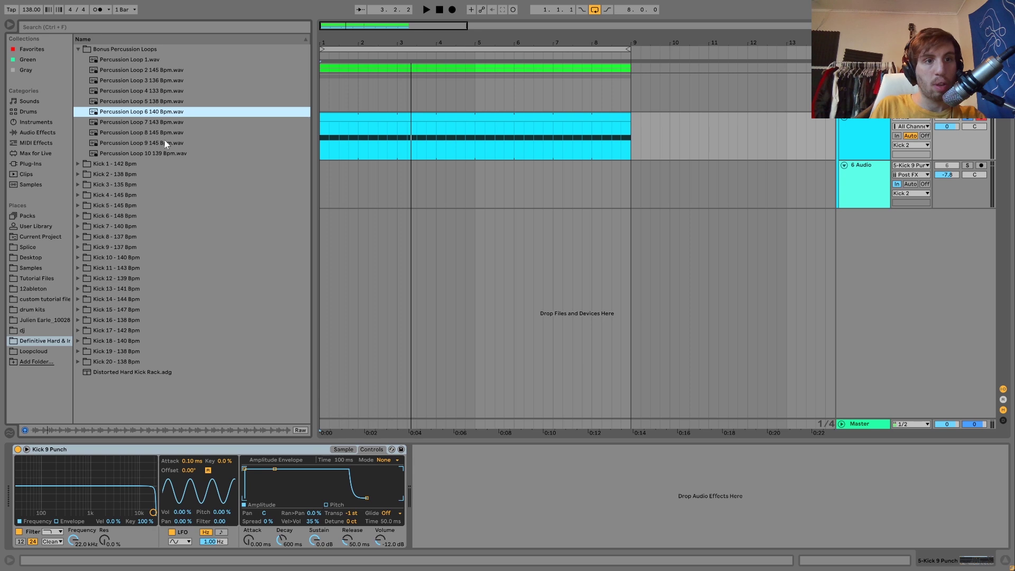
key(Left)
key(Left)
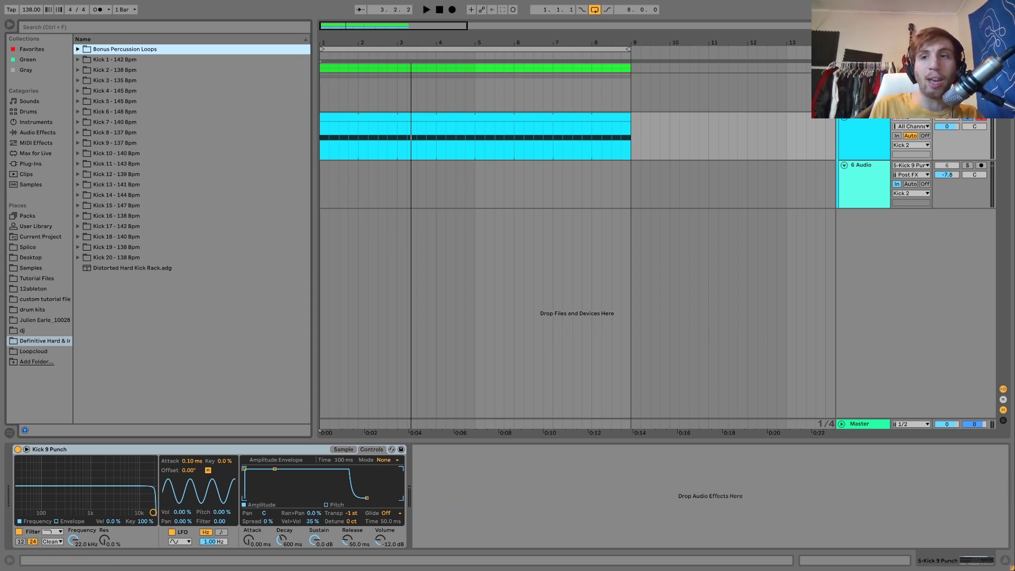
- Fold the Kick 2 group and audition the full kick samples Kick 5.wav, Kick 1.wav, Kick 18.wav and Kick 9.wav
click(842, 78)
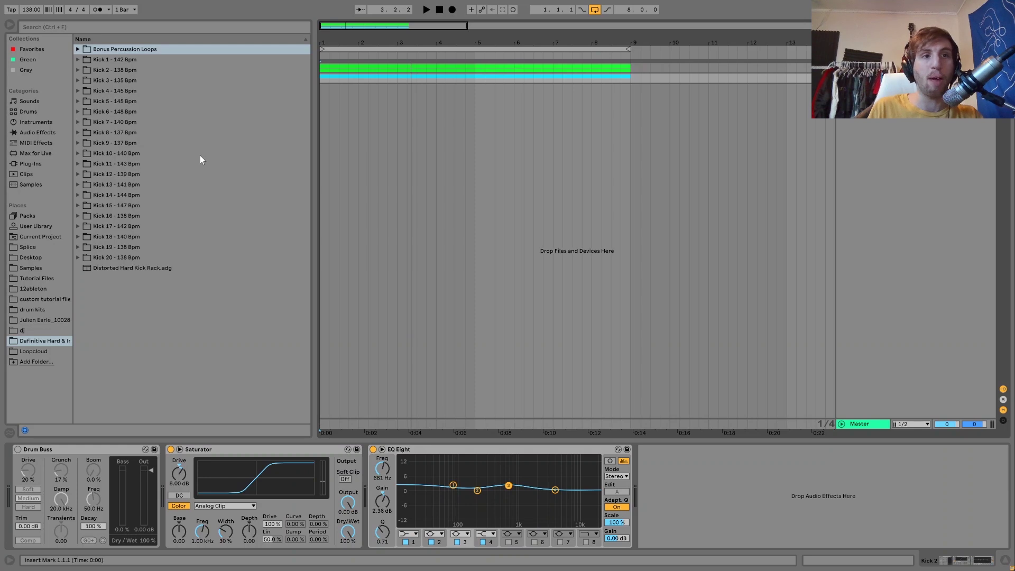
click(104, 80)
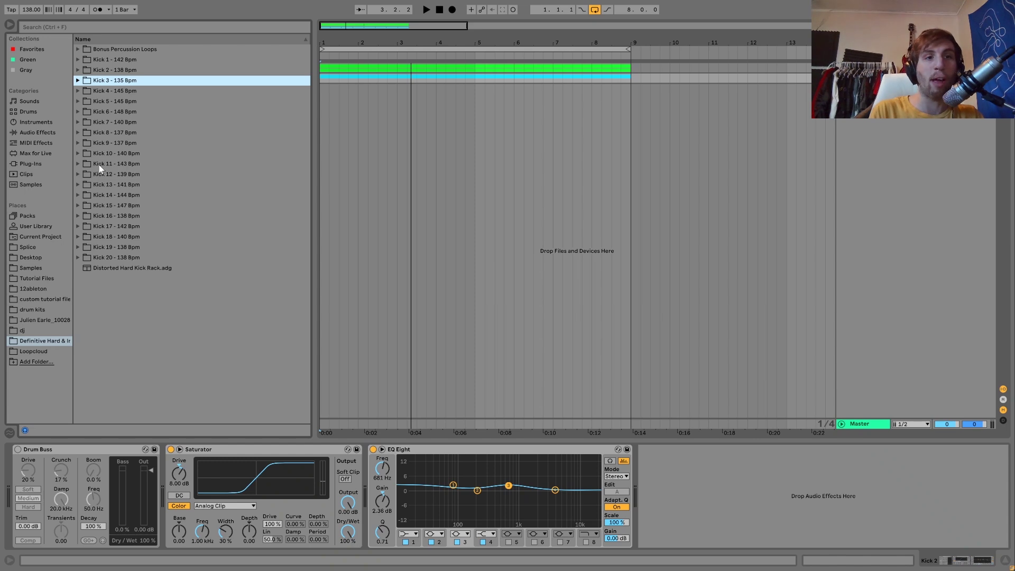
click(78, 102)
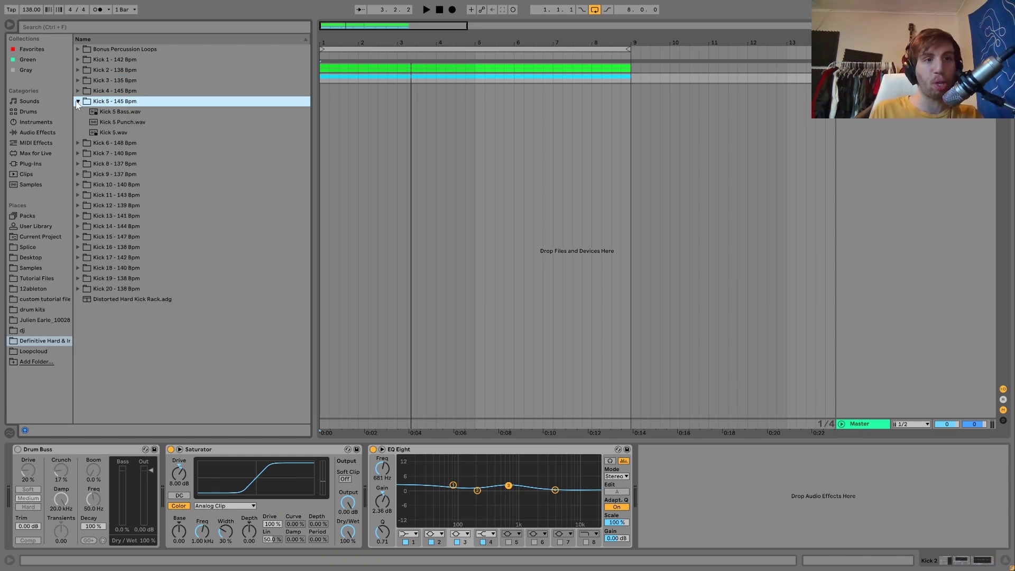
click(117, 134)
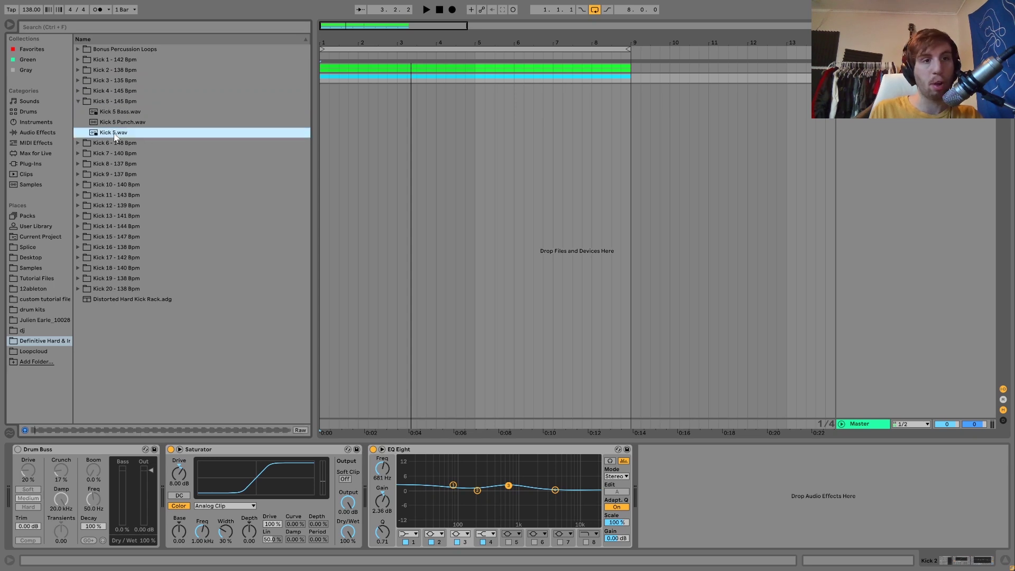
click(77, 60)
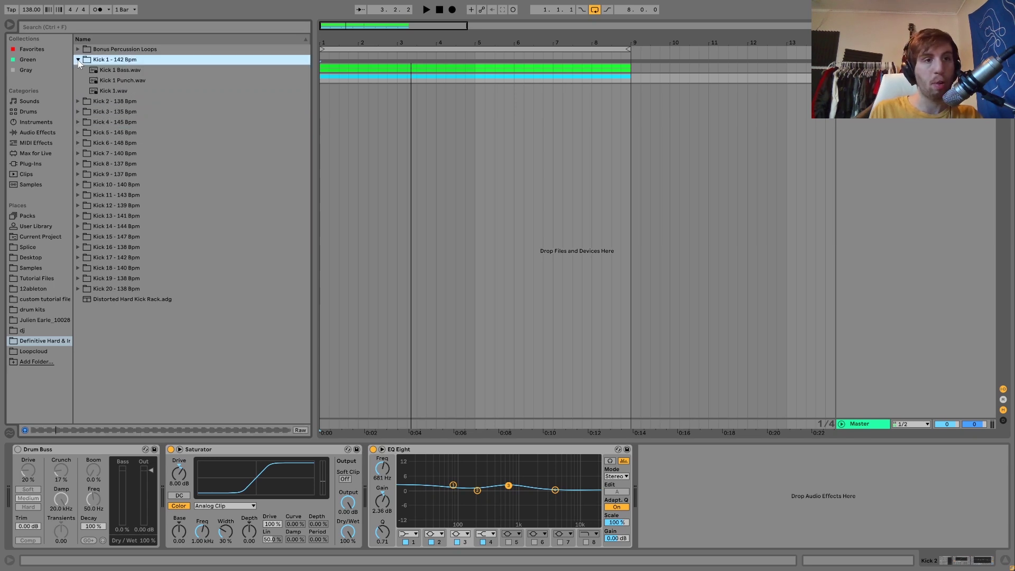
click(115, 91)
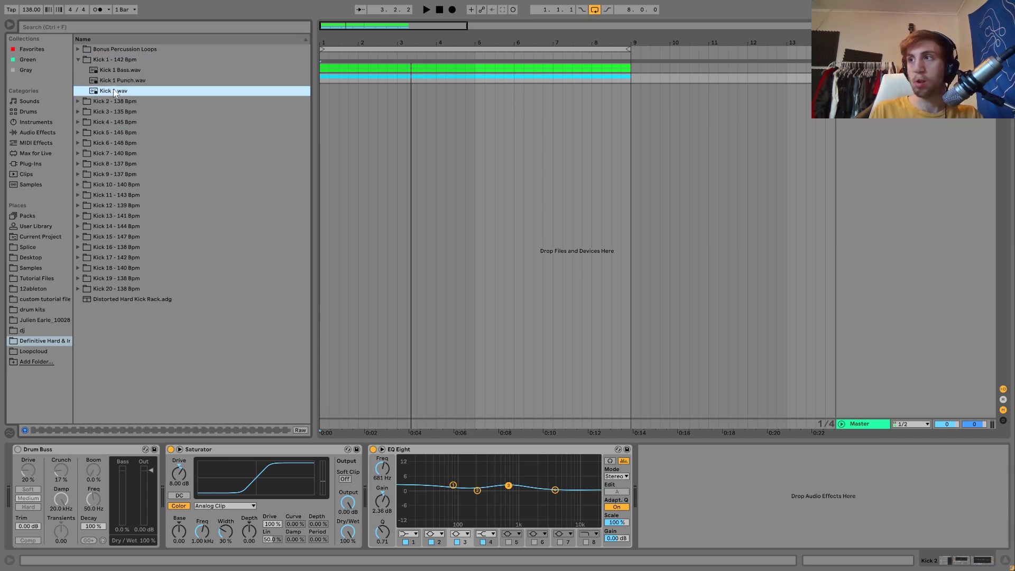
click(77, 267)
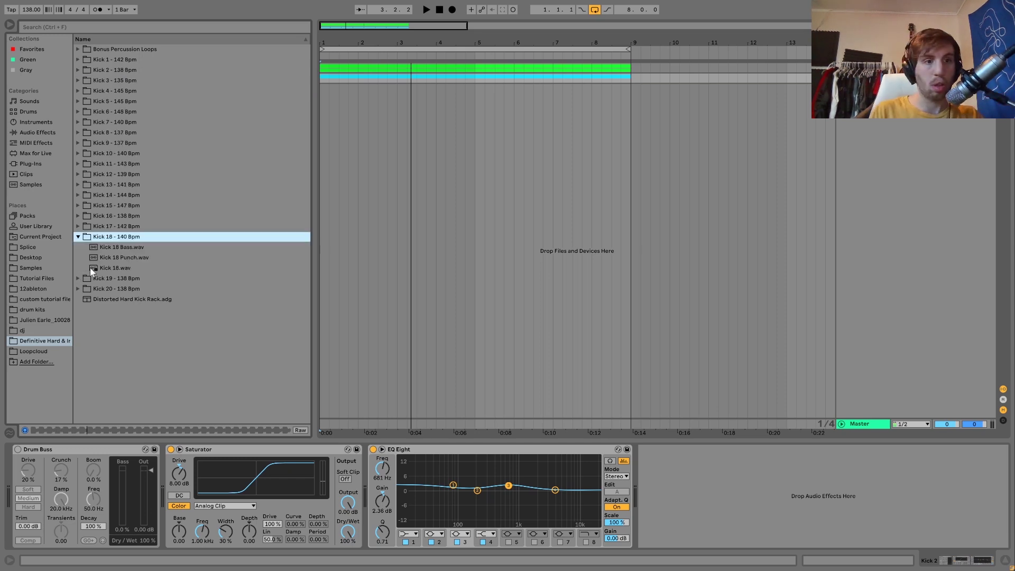
click(105, 270)
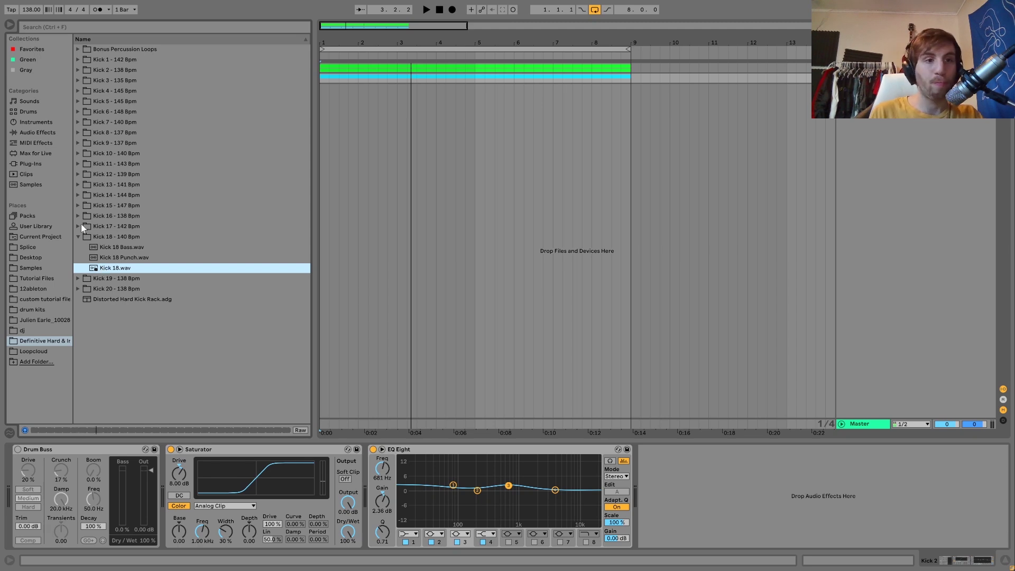
click(78, 143)
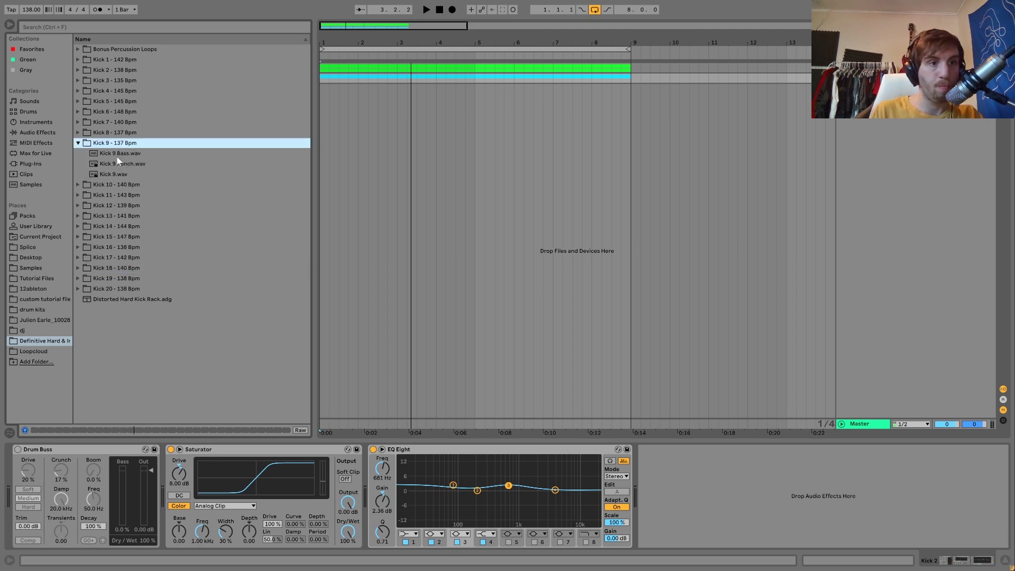
click(125, 175)
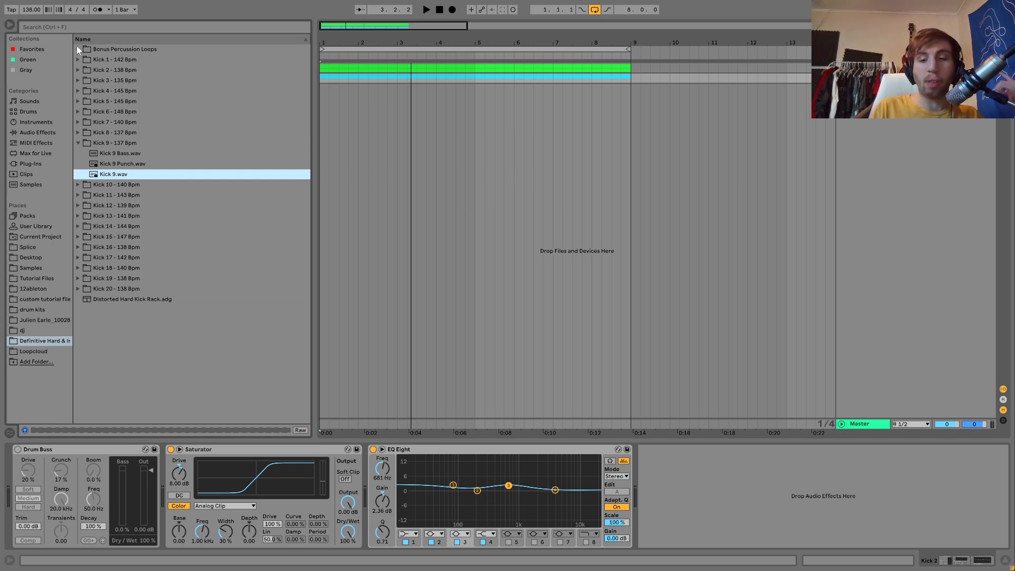
- Collapse the Kick 9 - 137 Bpm folder and select Distorted Hard Kick Rack.adg in the sample pack
key(Left)
key(Down)
key(Down)
key(Down)
key(Down)
key(Down)
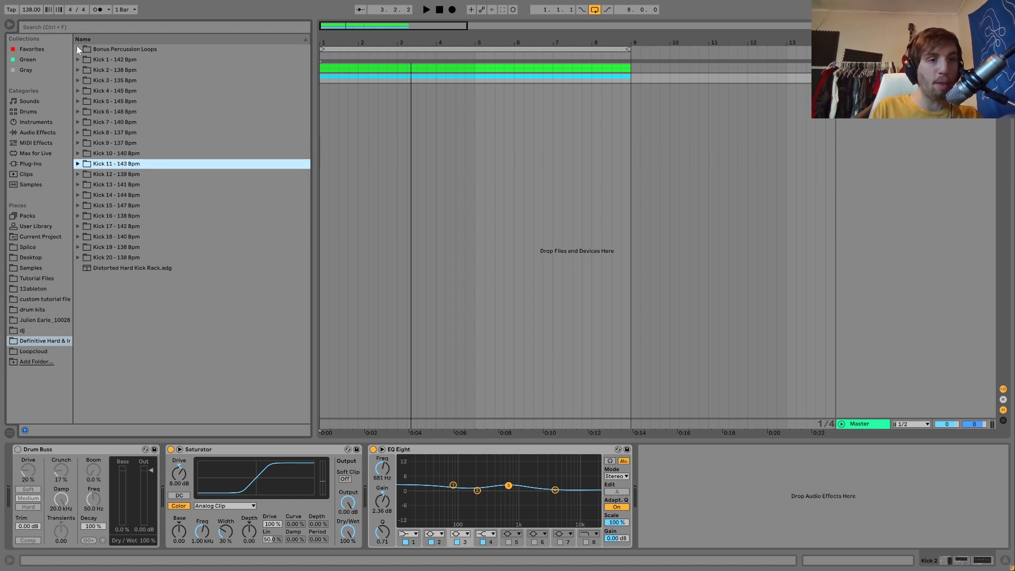
click(134, 269)
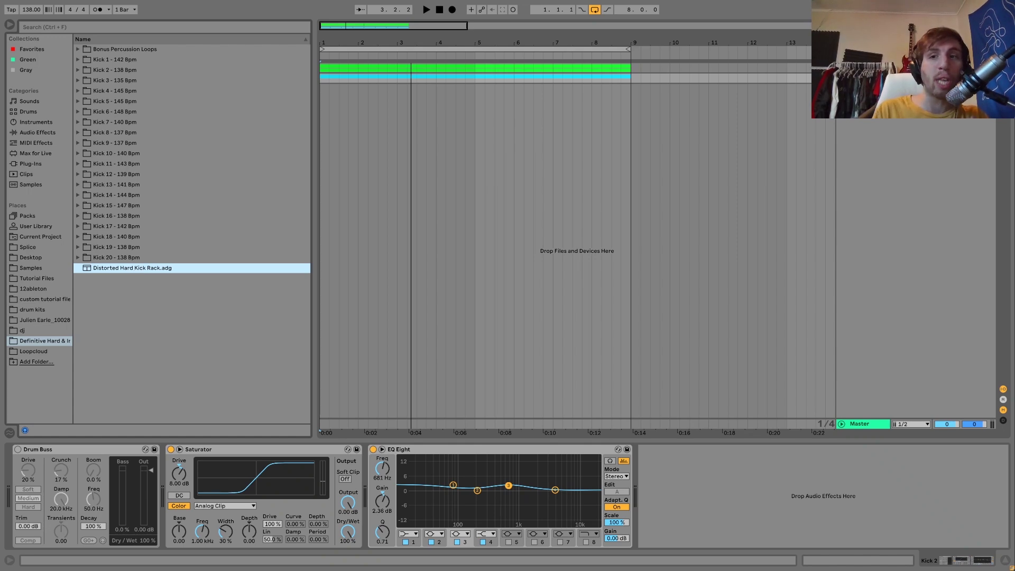
- Select and unfold the Kick 1 group, and look briefly at the tracks inside the Kick 2 group
click(866, 68)
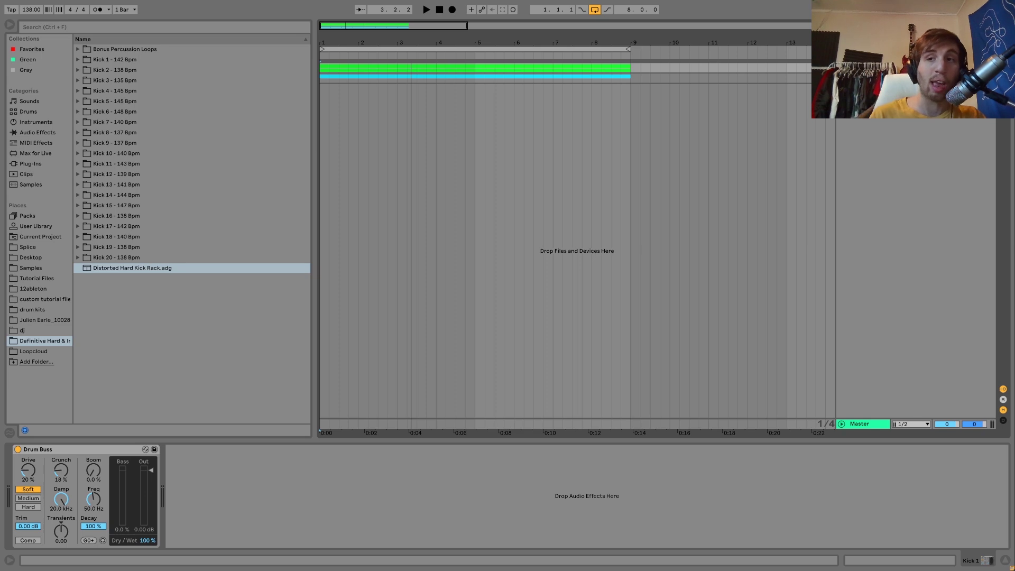
click(842, 68)
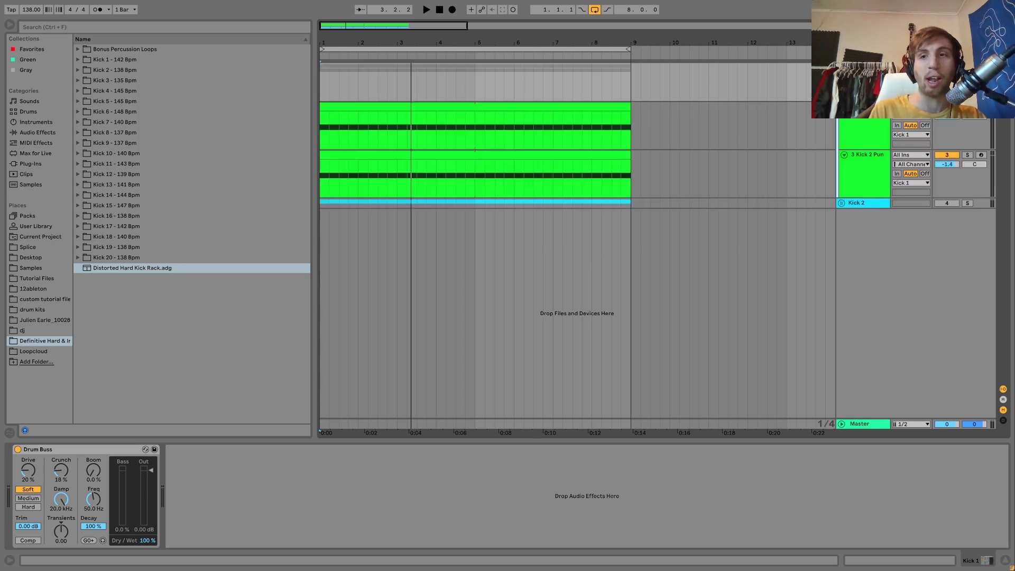
click(842, 203)
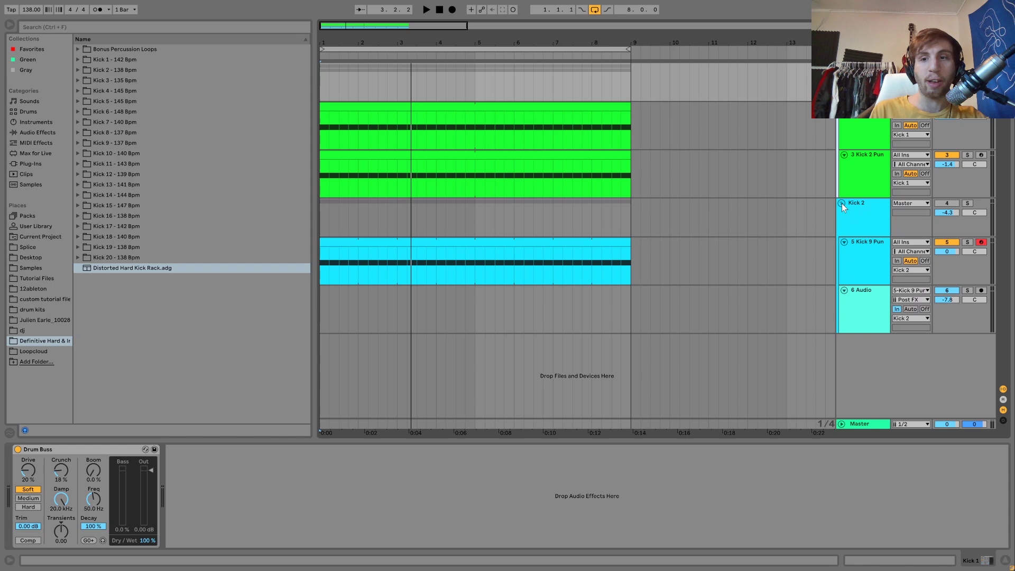
click(842, 203)
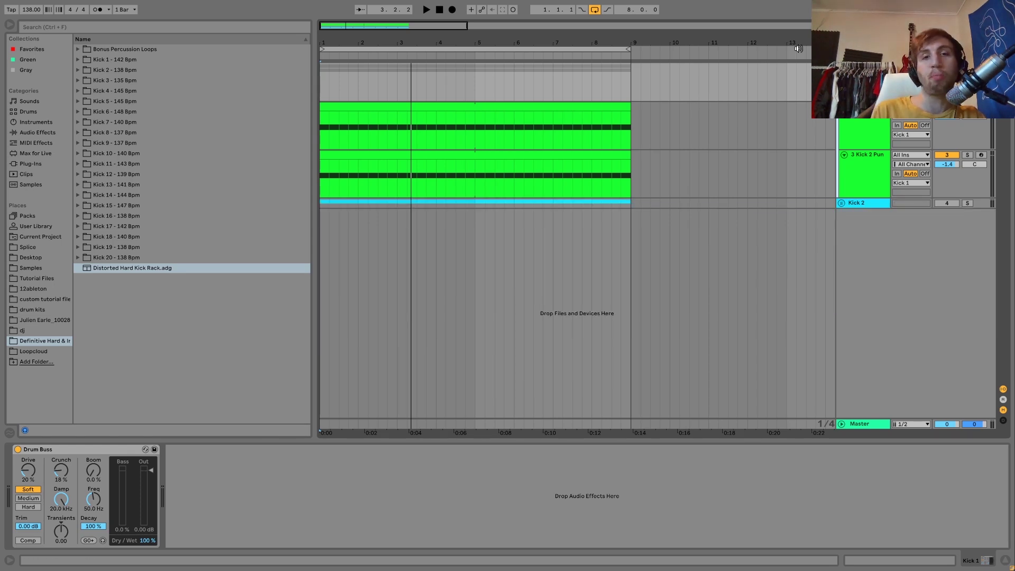
- Audition the Kick 1 group by itself and with the Kick 2 group activated, leaving Kick 2 deactivated
key(space)
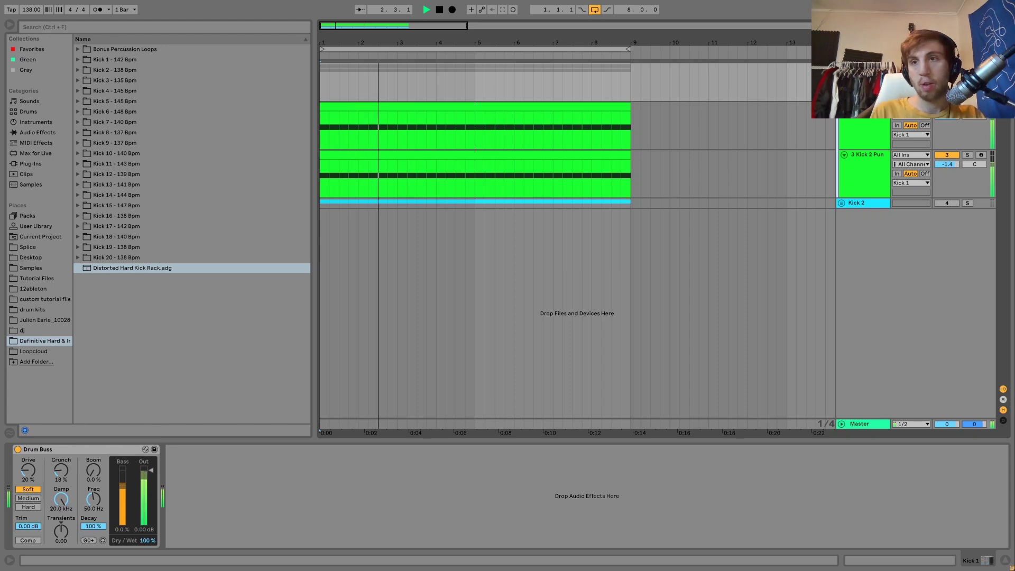
key(space)
click(948, 203)
key(space)
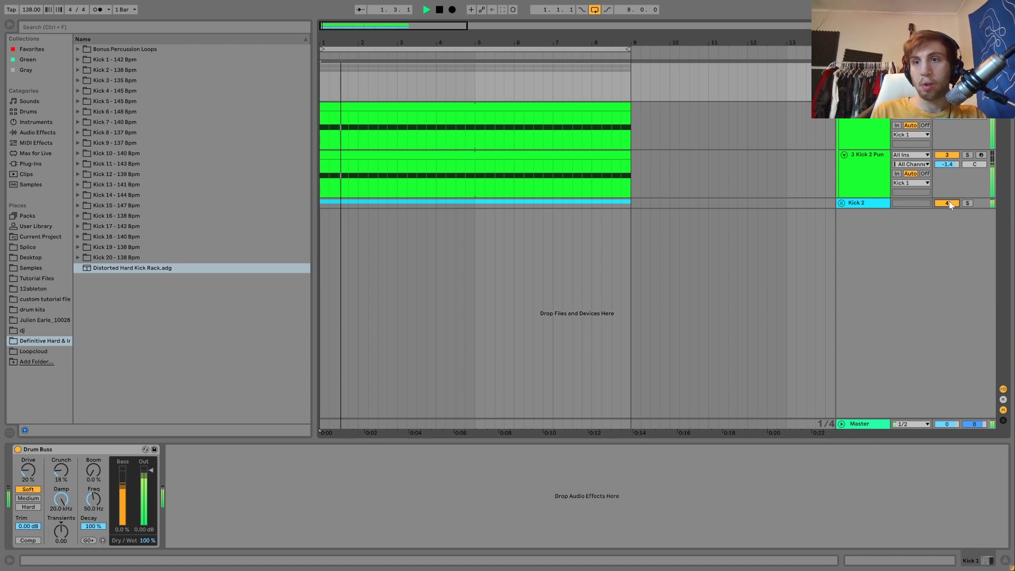
key(space)
click(947, 203)
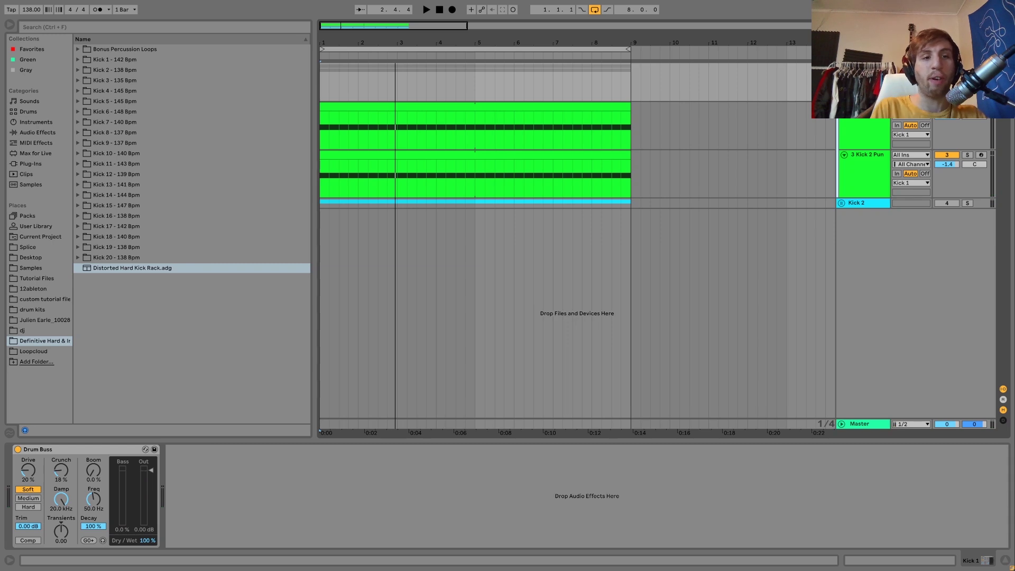
key(space)
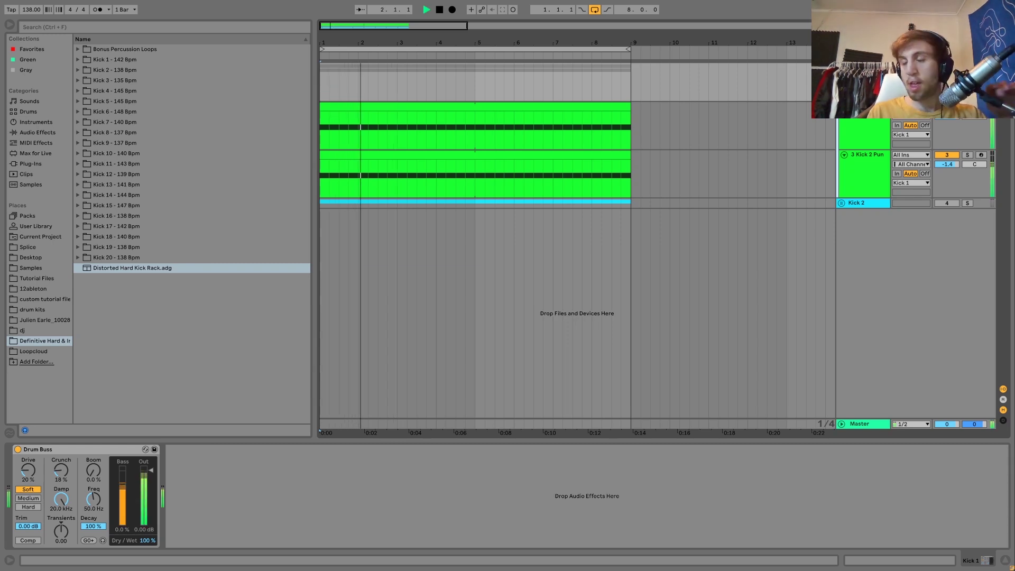
key(space)
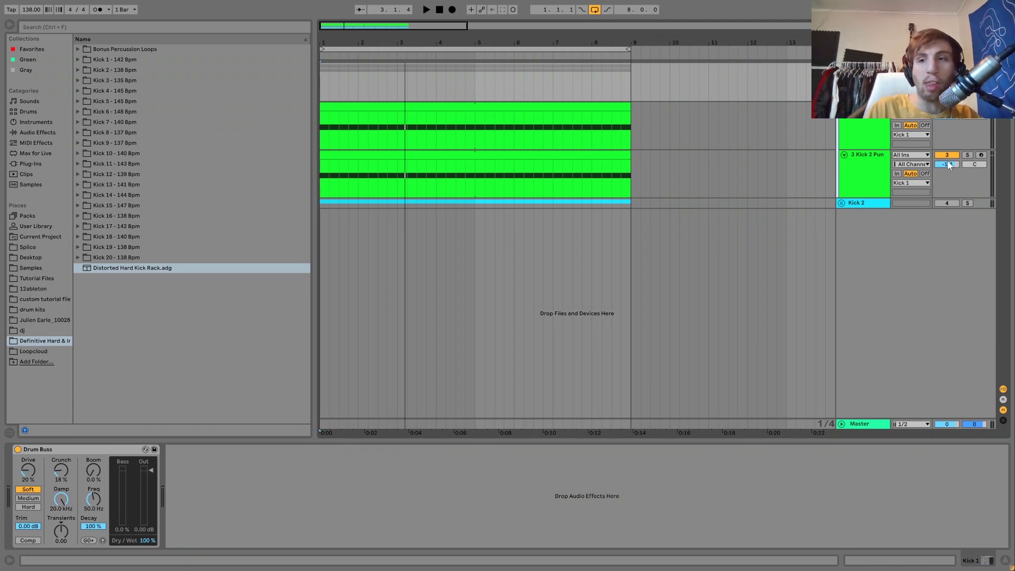
- Solo the Kick 2 group briefly, unsolo it and listen to the Kick 1 group again
click(968, 204)
key(space)
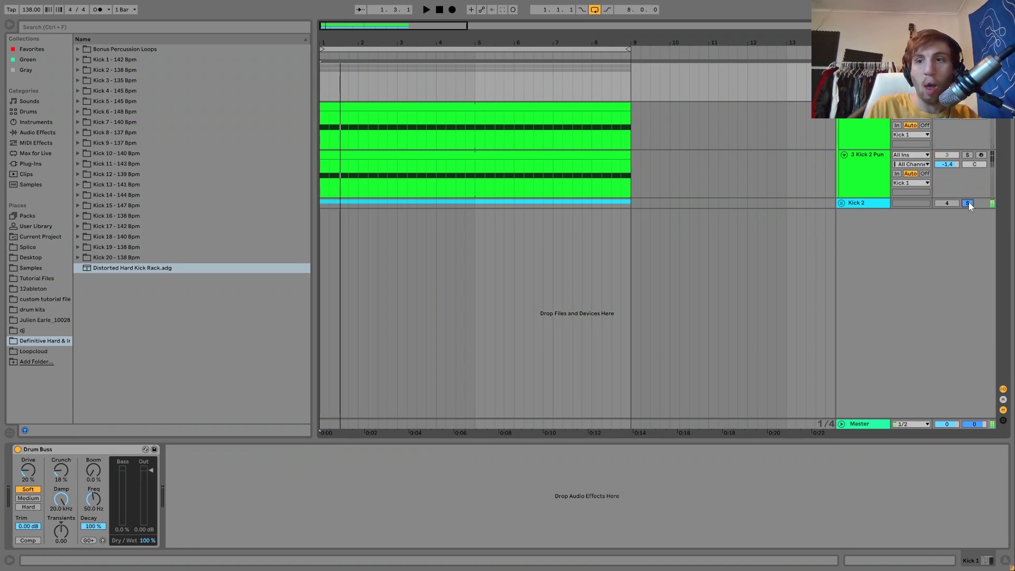
click(968, 204)
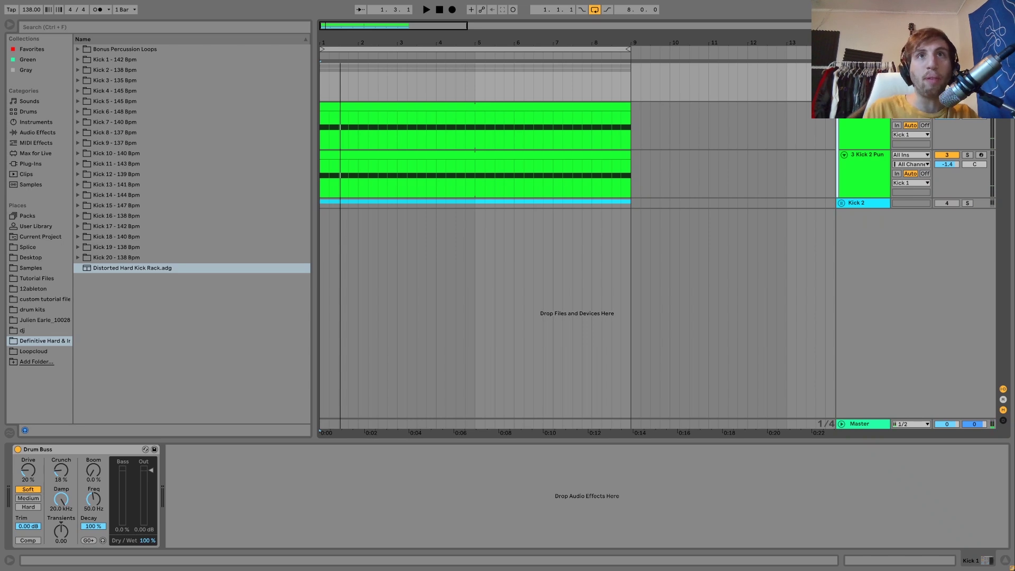
key(space)
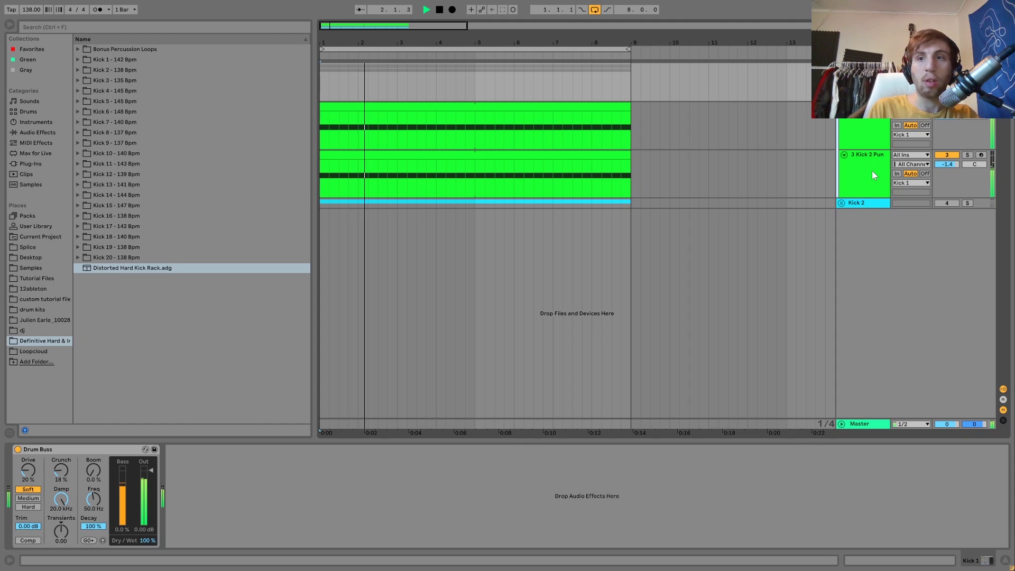
key(space)
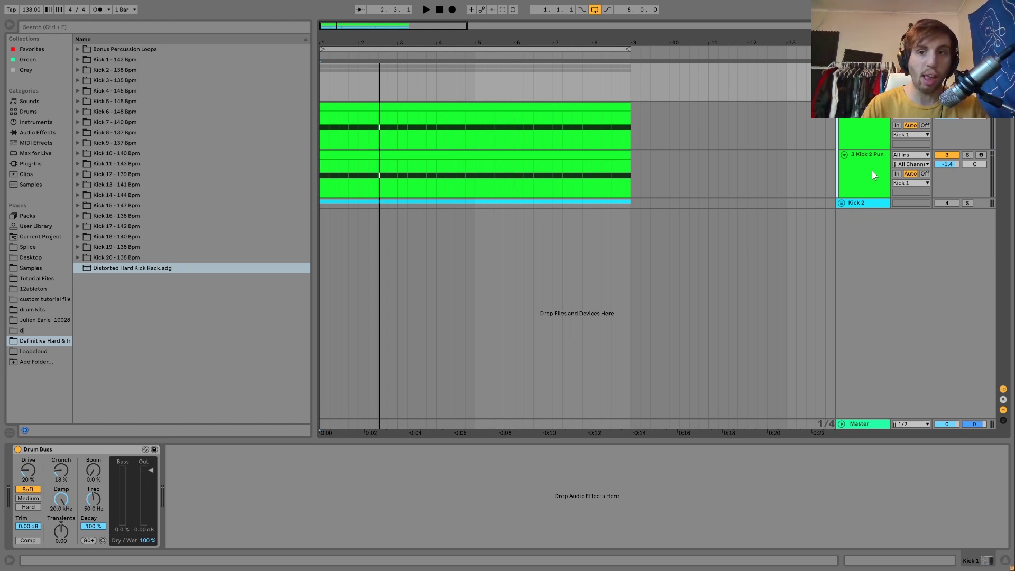
- Look at the device chain of the 3 Kick 2 Punch track, reselect the Kick 1 group and replay its kick
click(872, 170)
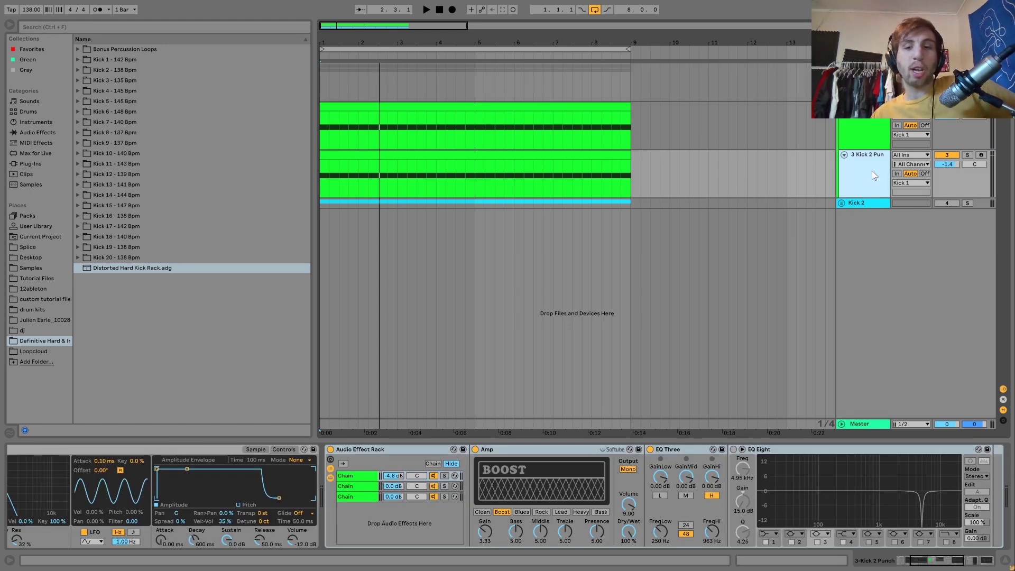
click(881, 105)
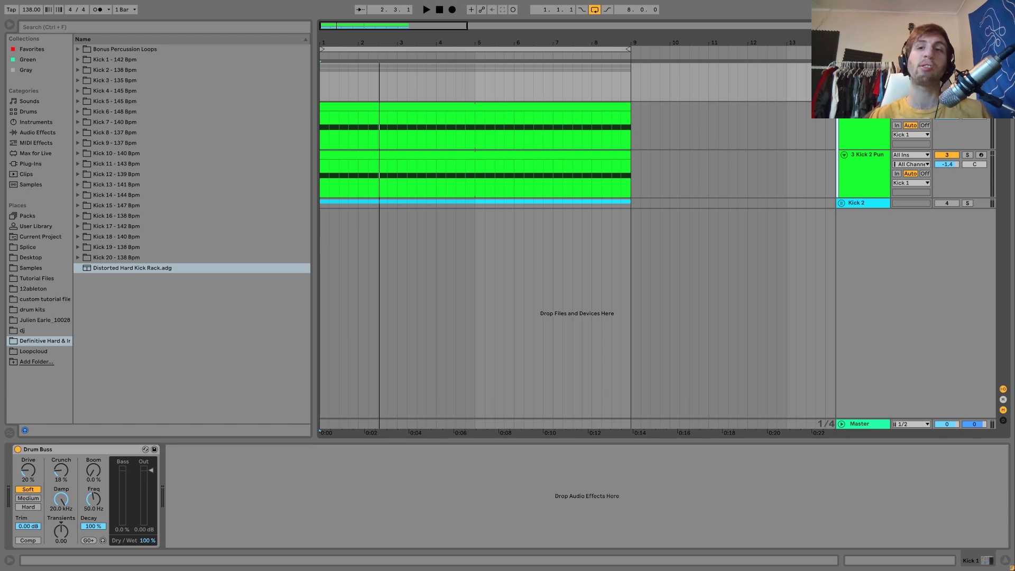
key(space)
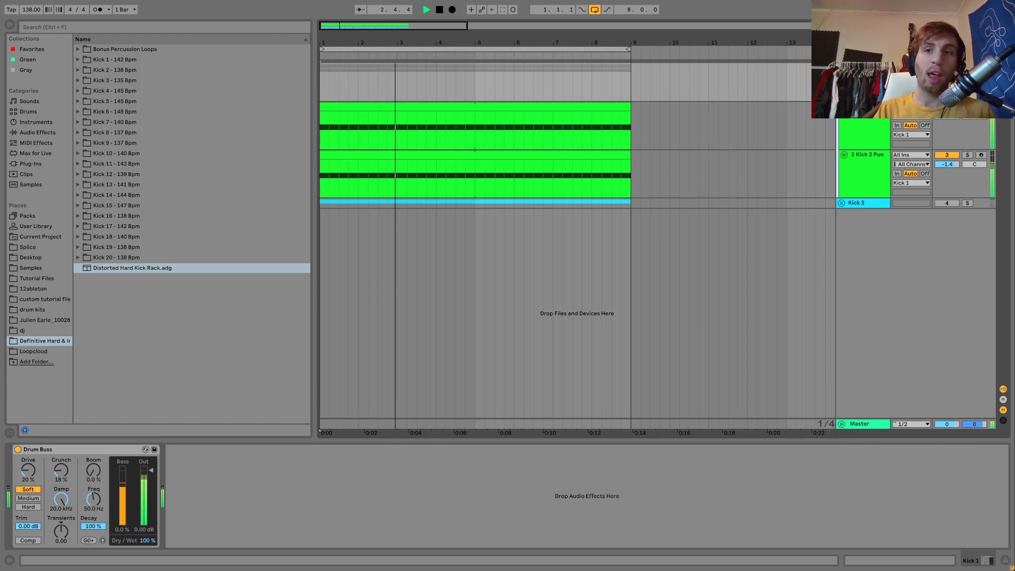
key(space)
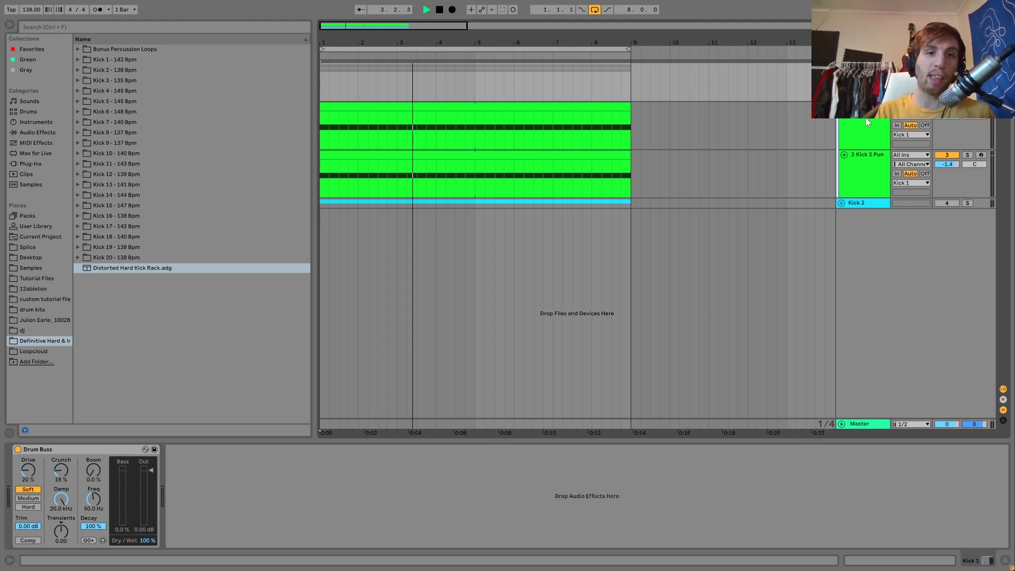
key(space)
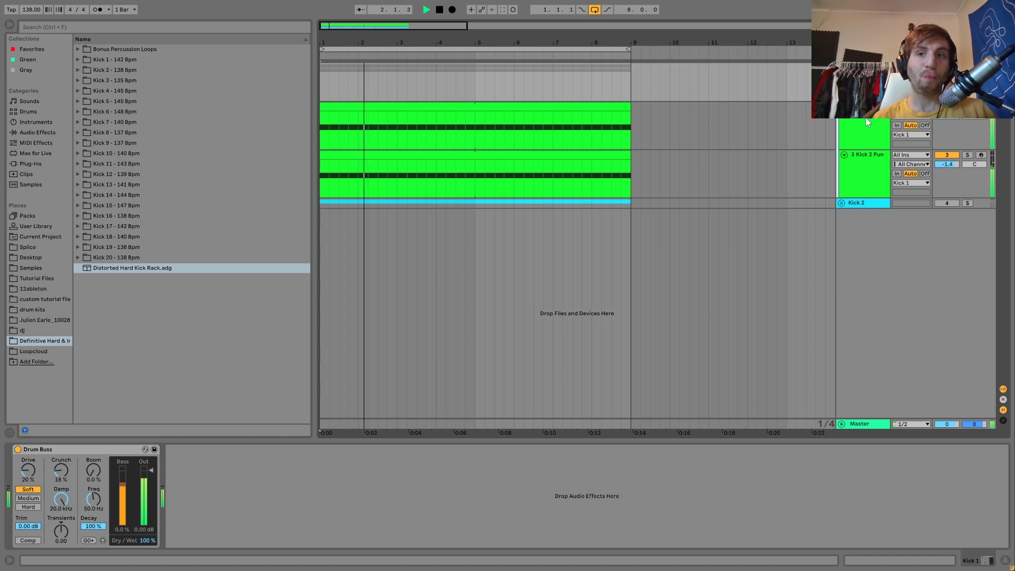
key(space)
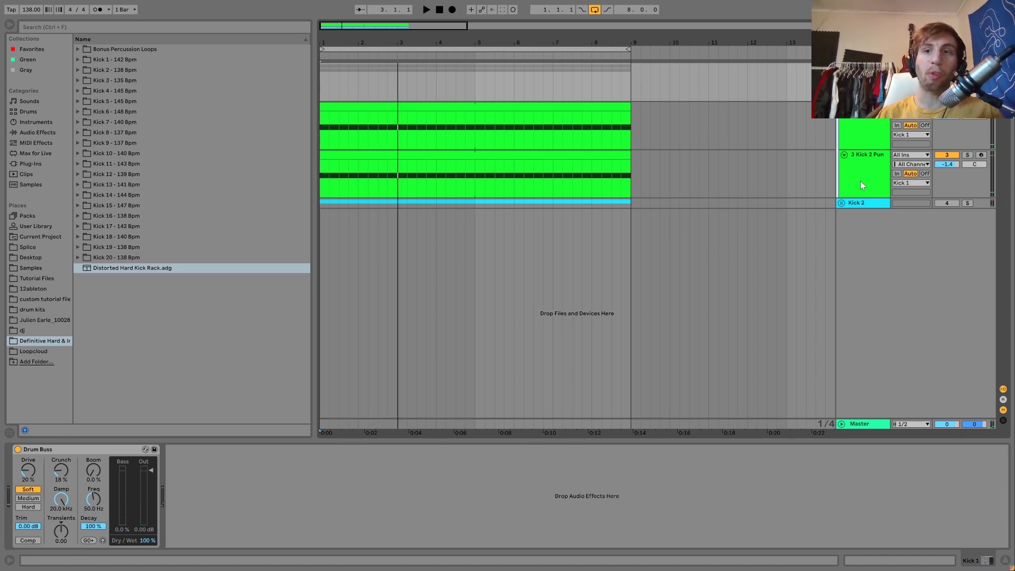
- Solo the 2-Kick 2 Punch track and listen to it while examining its sample waveform in Simpler
click(853, 126)
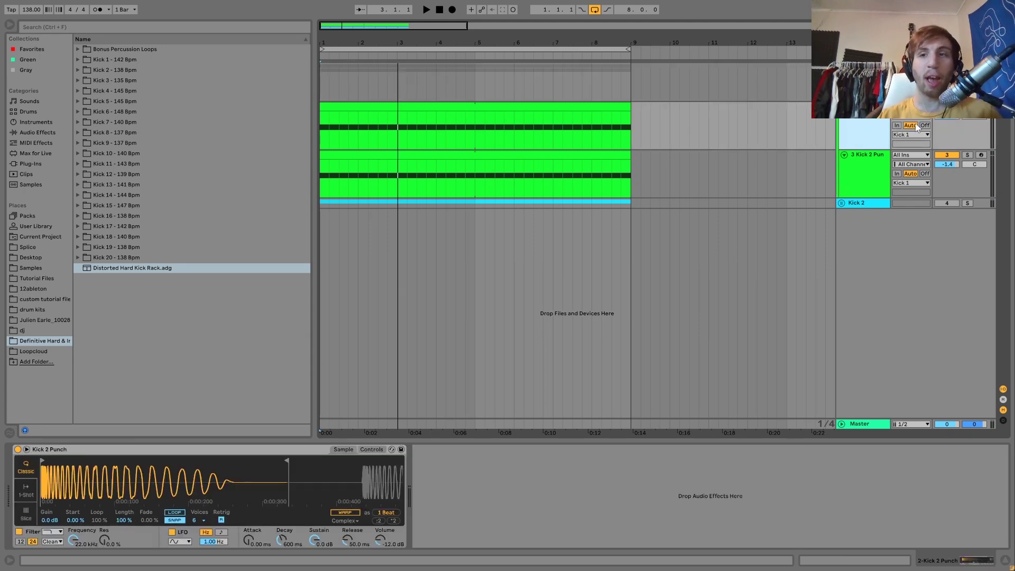
click(968, 106)
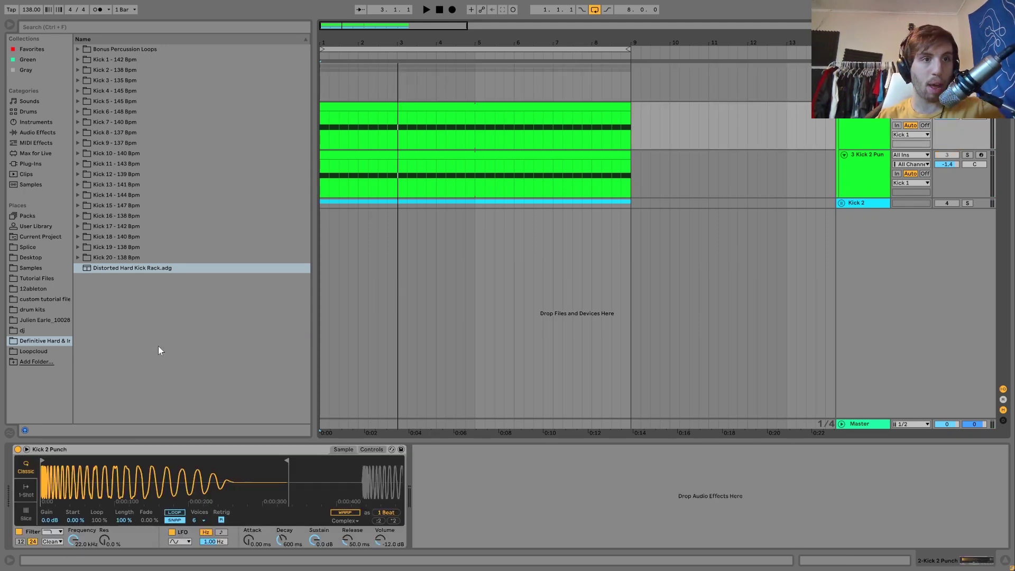
key(space)
scroll(66, 473, down, 3)
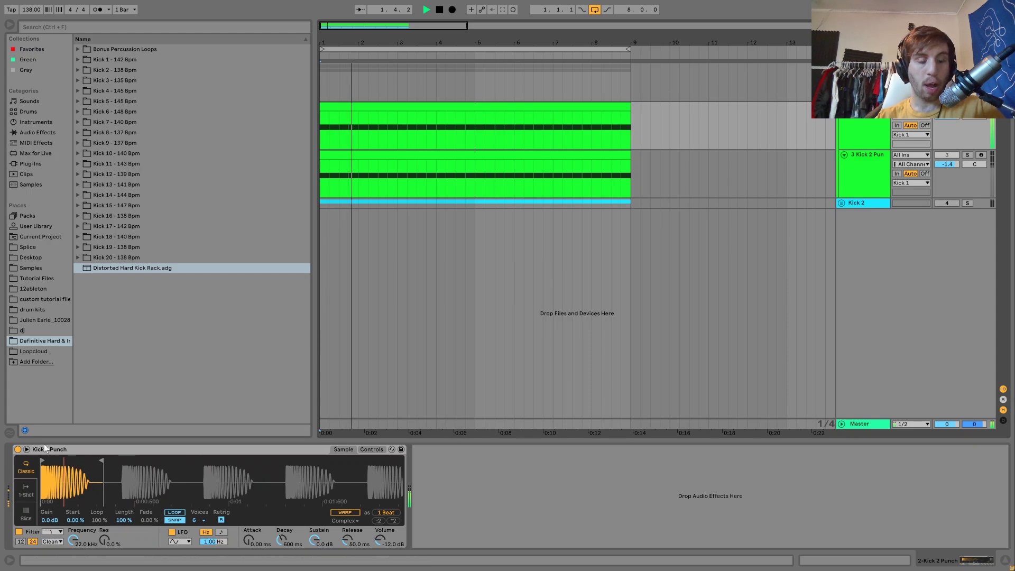
scroll(65, 472, up, 3)
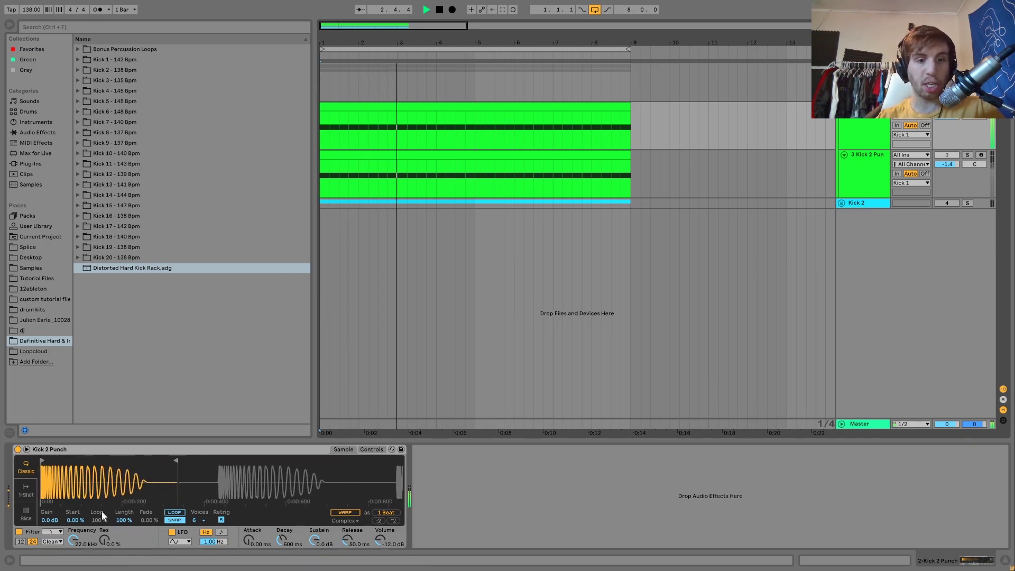
key(space)
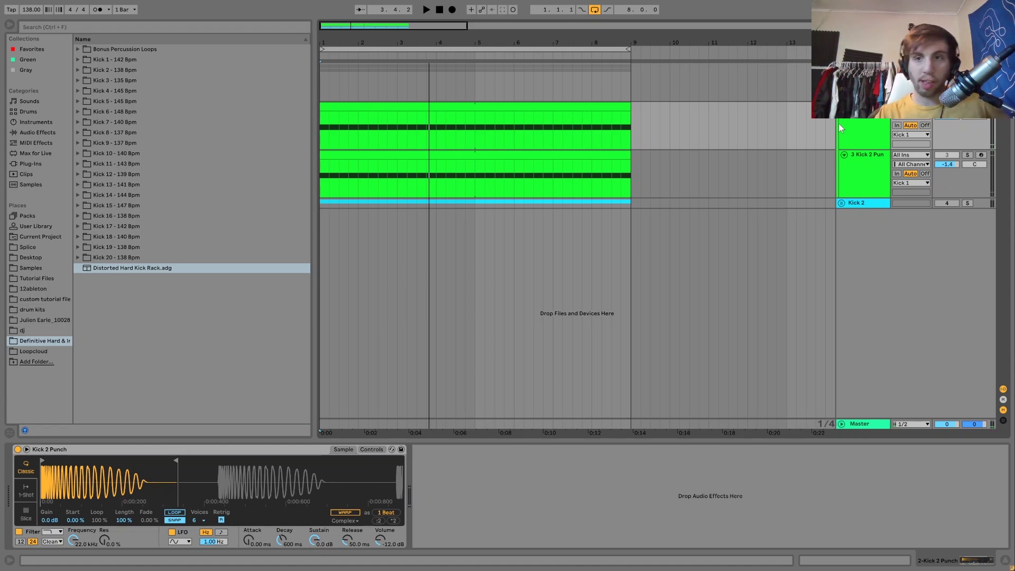
key(space)
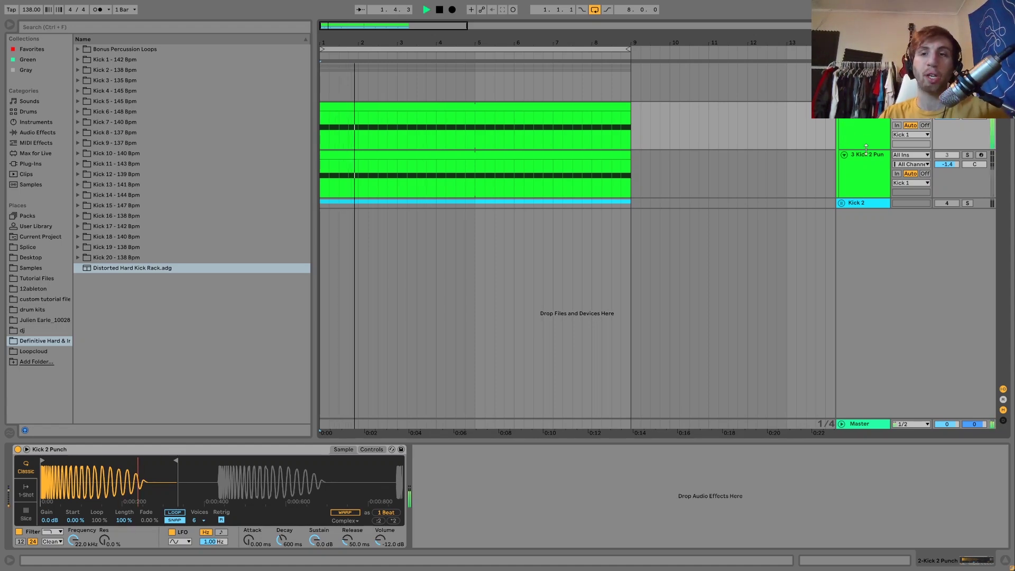
key(space)
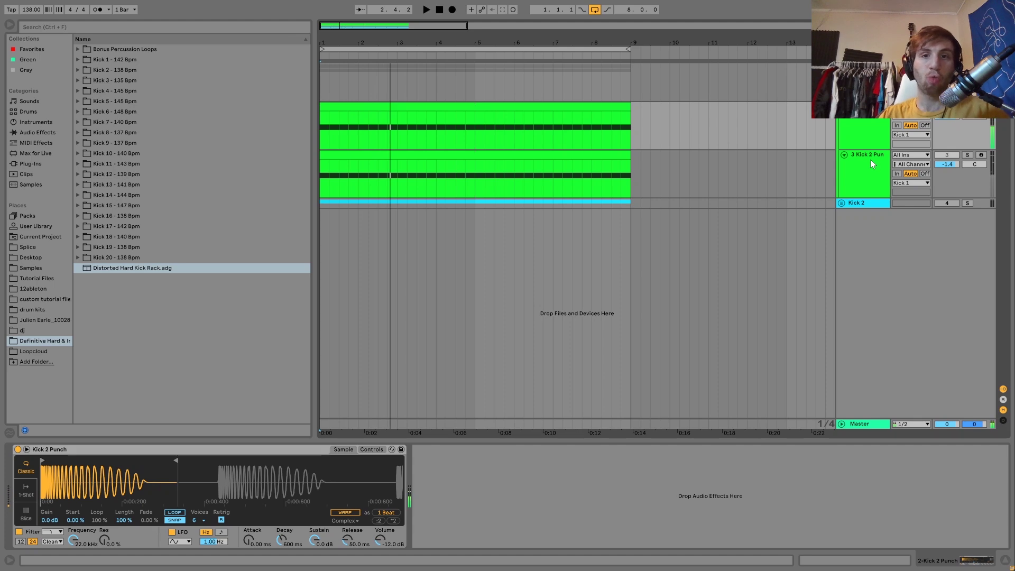
- Solo the 3-Kick 2 Punch track, audition it and show the zoomed sample waveform in its Simpler
click(871, 159)
click(968, 155)
key(space)
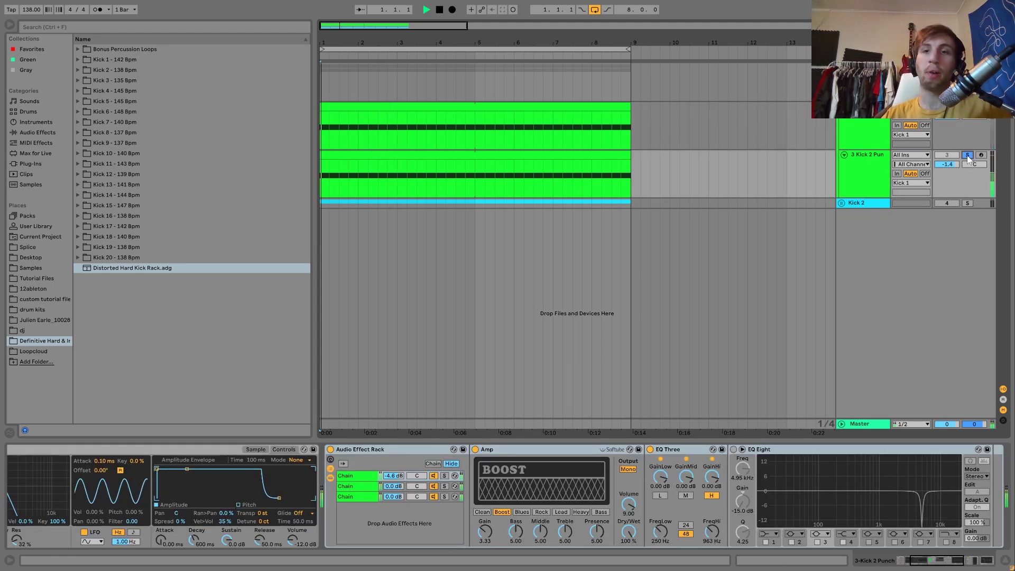
scroll(275, 540, left, 5)
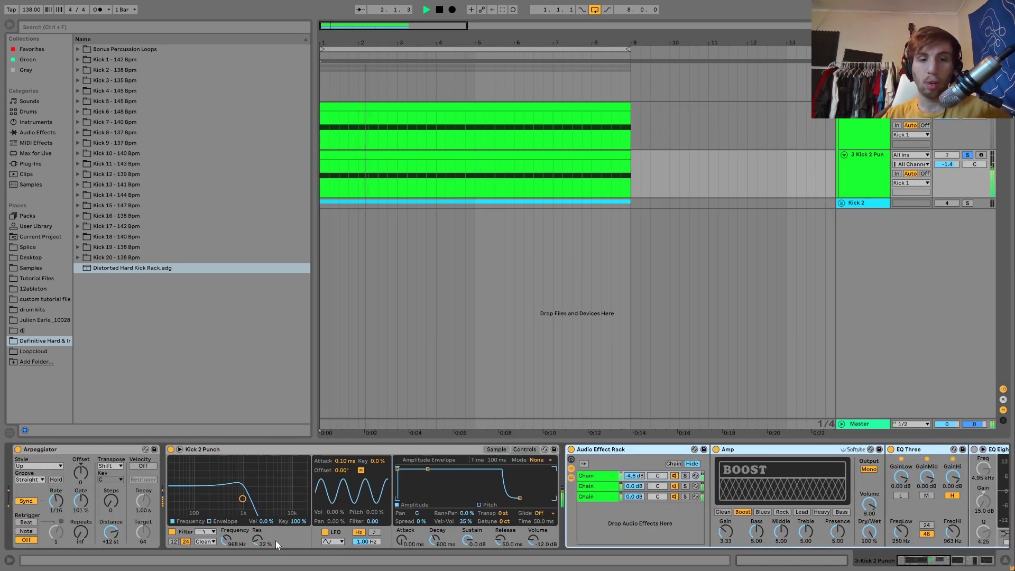
key(space)
click(496, 449)
drag(198, 478, 199, 512)
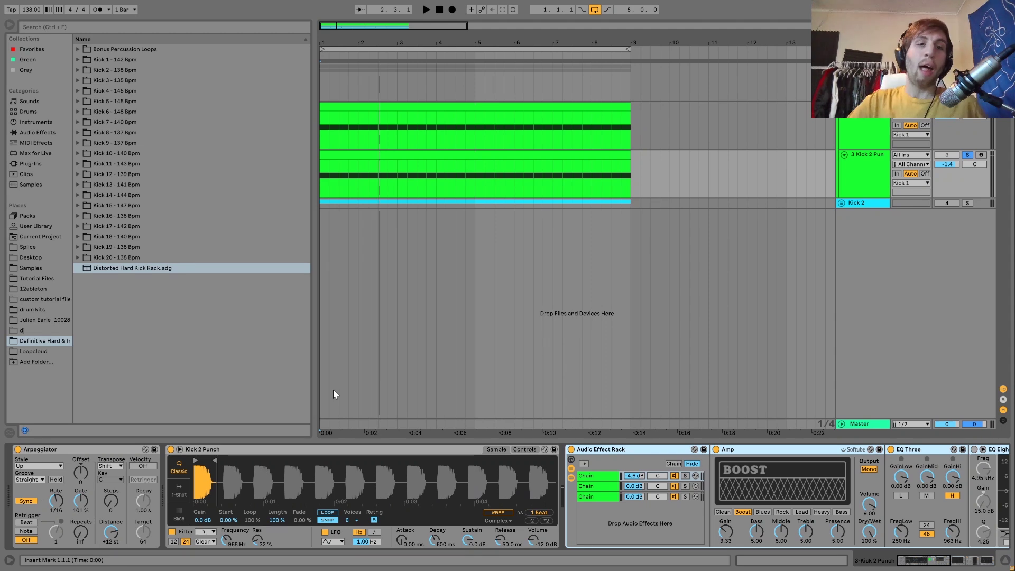
- Inspect the MIDI clip on the 3-Kick 2 Punch track, return to its devices and audition the Arpeggiator
double_click(465, 151)
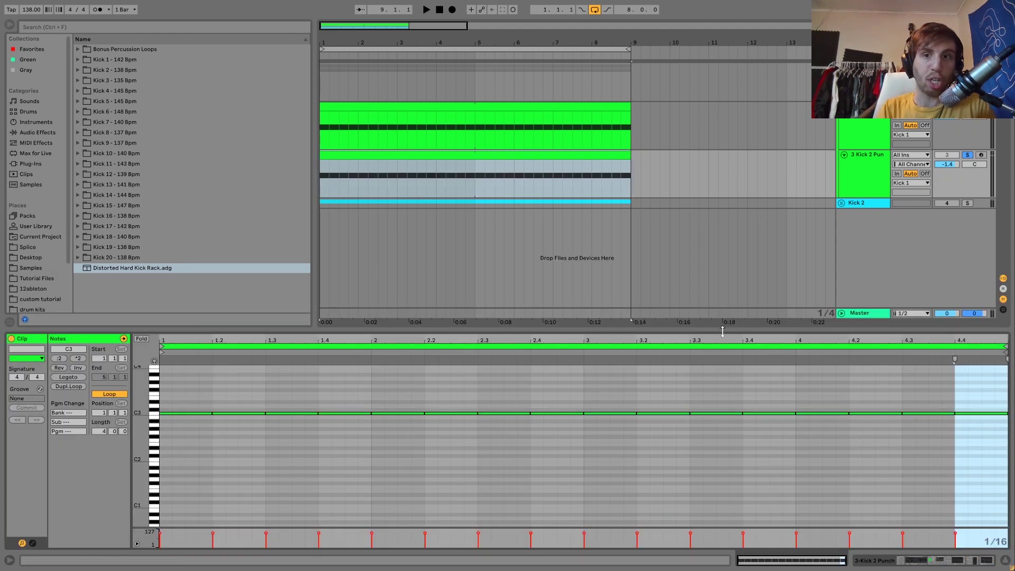
click(860, 168)
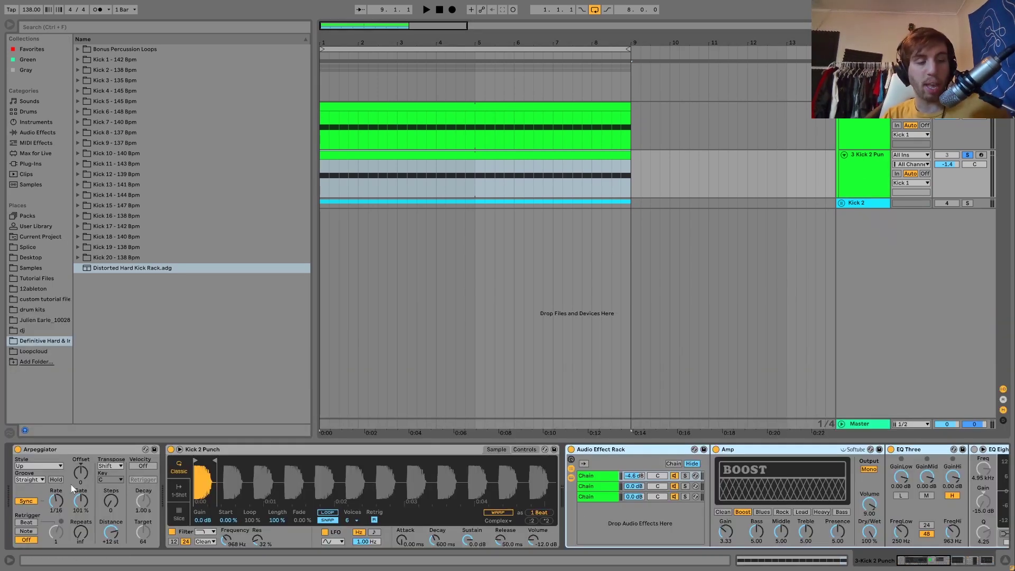
key(space)
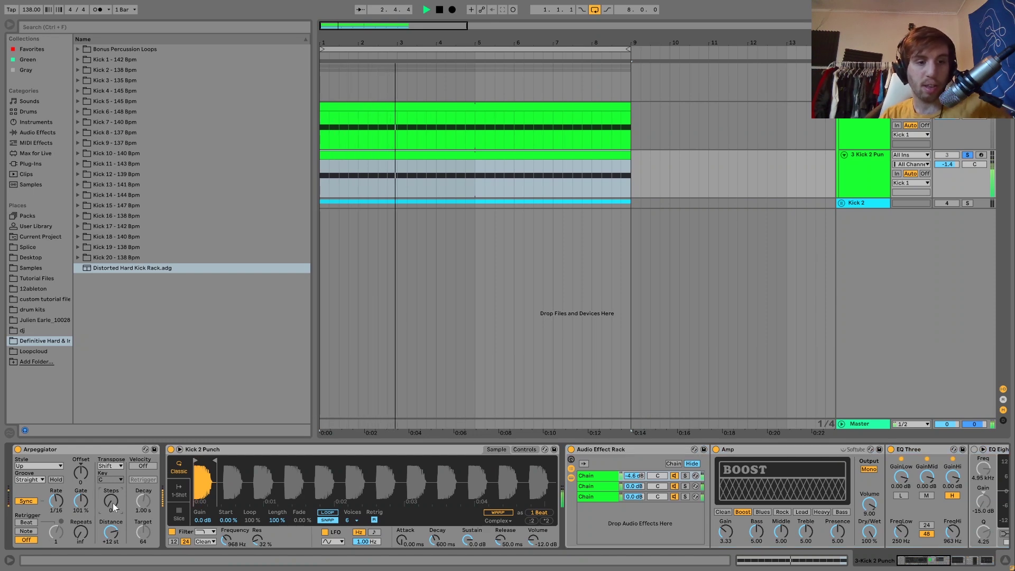
key(space)
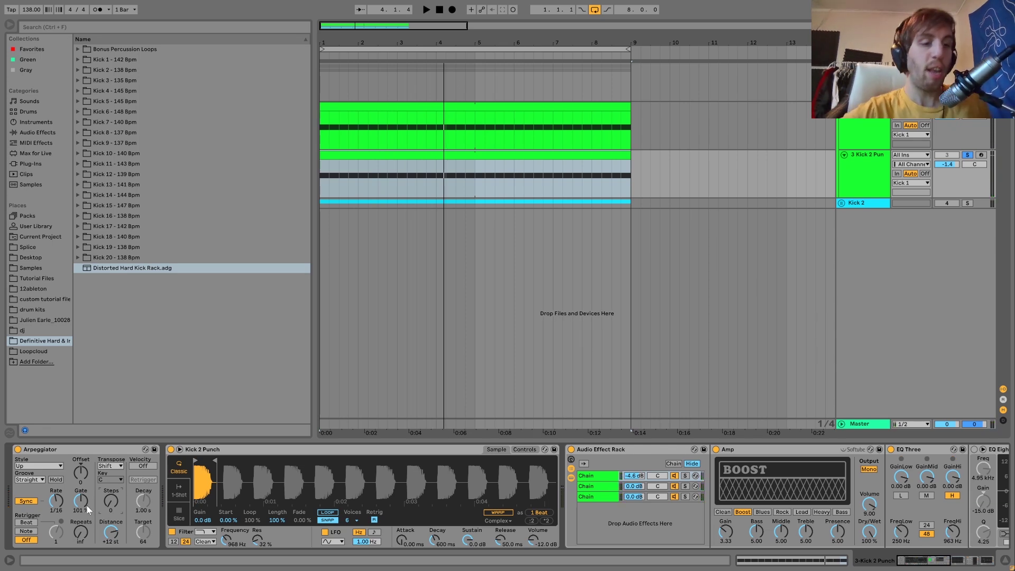
- Lower the Arpeggiator's Gate to 37 % while the kick plays and unsolo the 3-Kick 2 Punch track
key(space)
drag(81, 501, 81, 534)
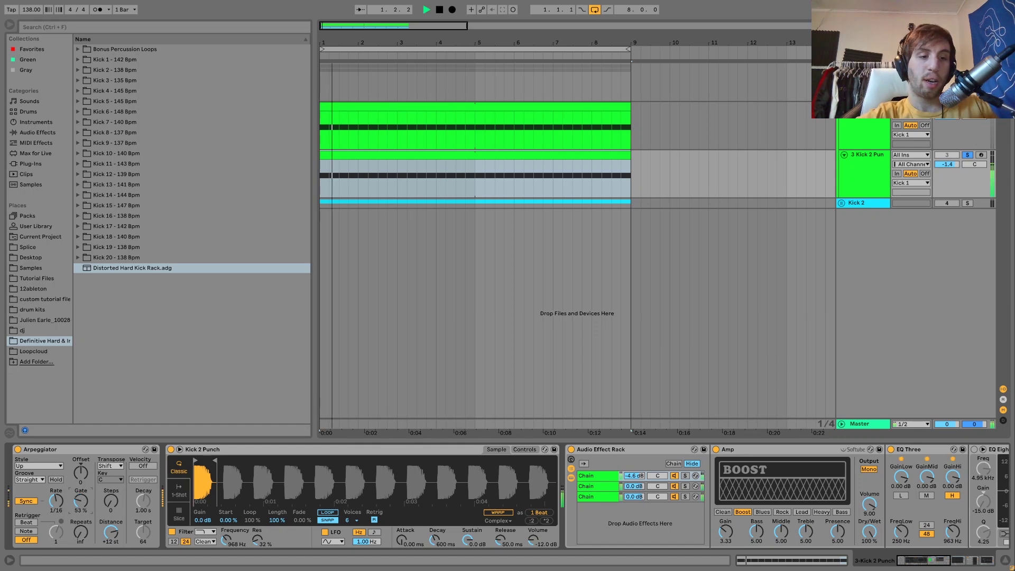
click(969, 157)
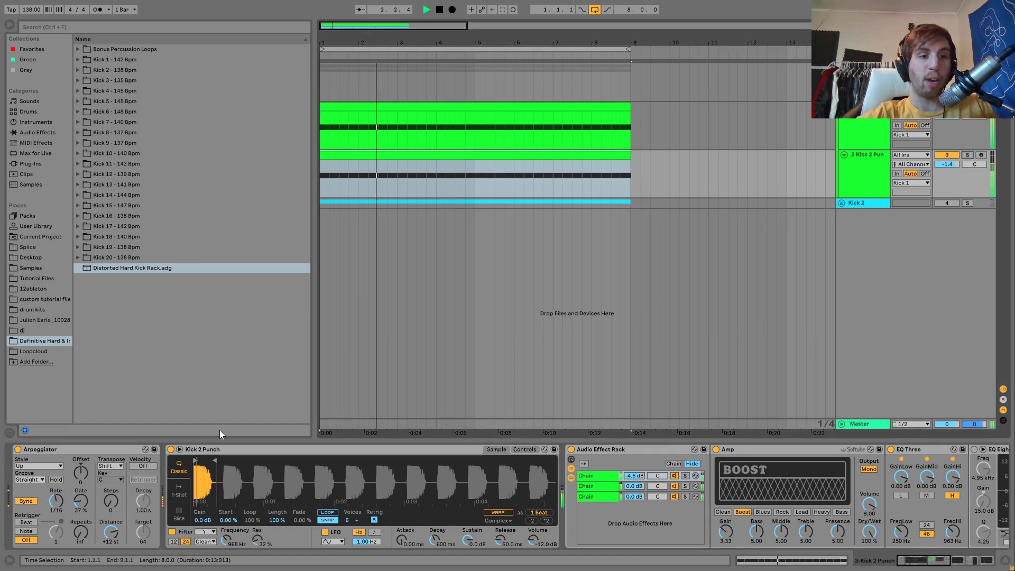
- Raise the Arpeggiator's Gate to 104 % while auditioning the layered kick
drag(81, 501, 81, 479)
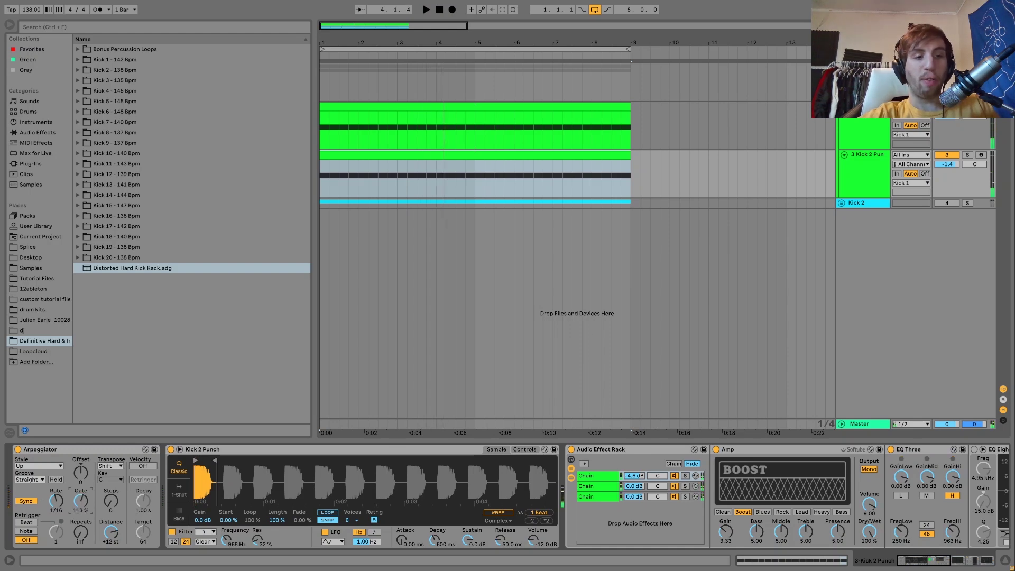
key(space)
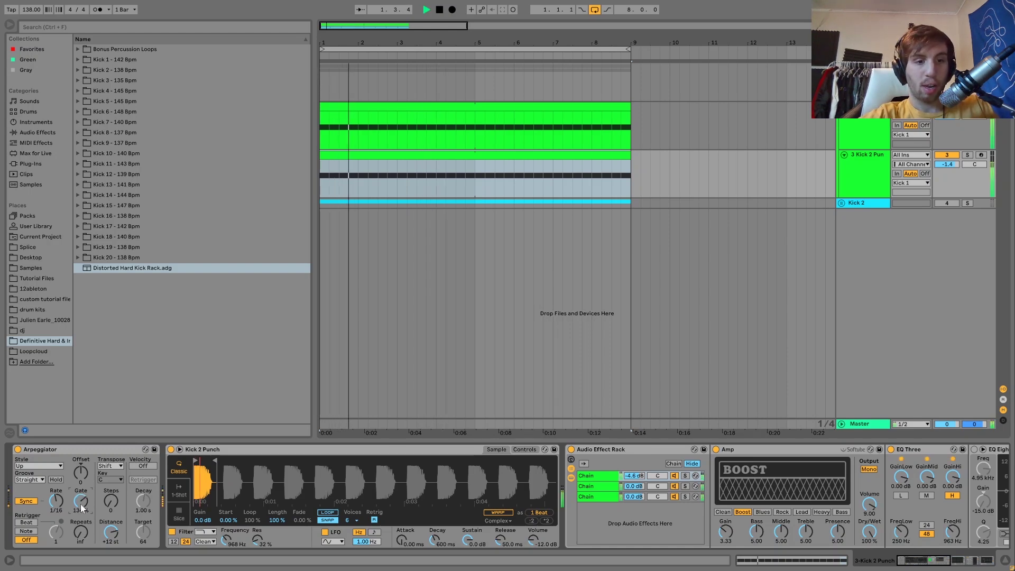
mouse_move(81, 503)
mouse_down()
mouse_move(80, 478)
mouse_move(80, 503)
mouse_up()
key(space)
key(space)
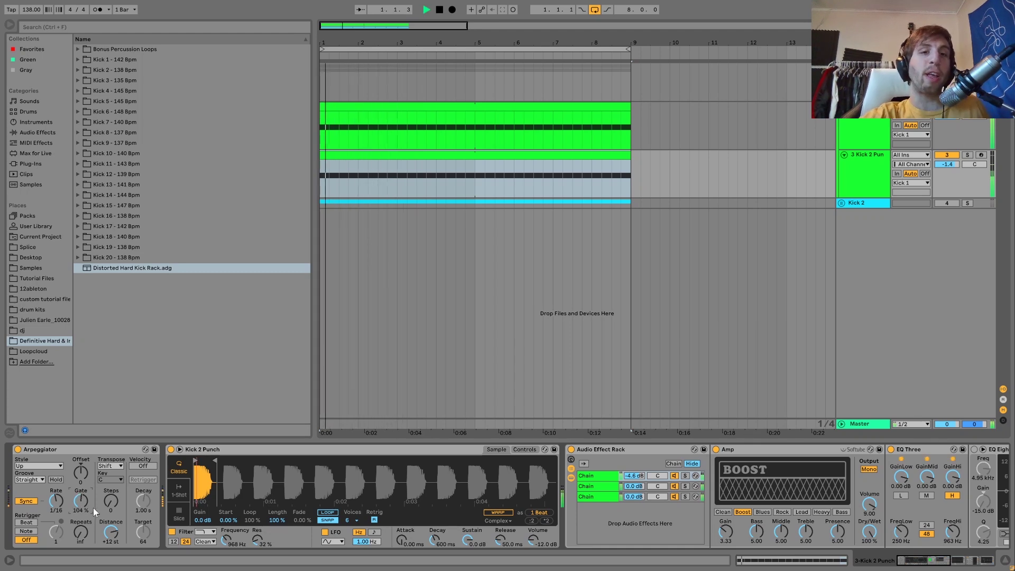
- Open the MIDI clip on the 3-Kick 2 Punch track and shorten all its C3 notes to 1/16
double_click(334, 157)
key(ctrl+a)
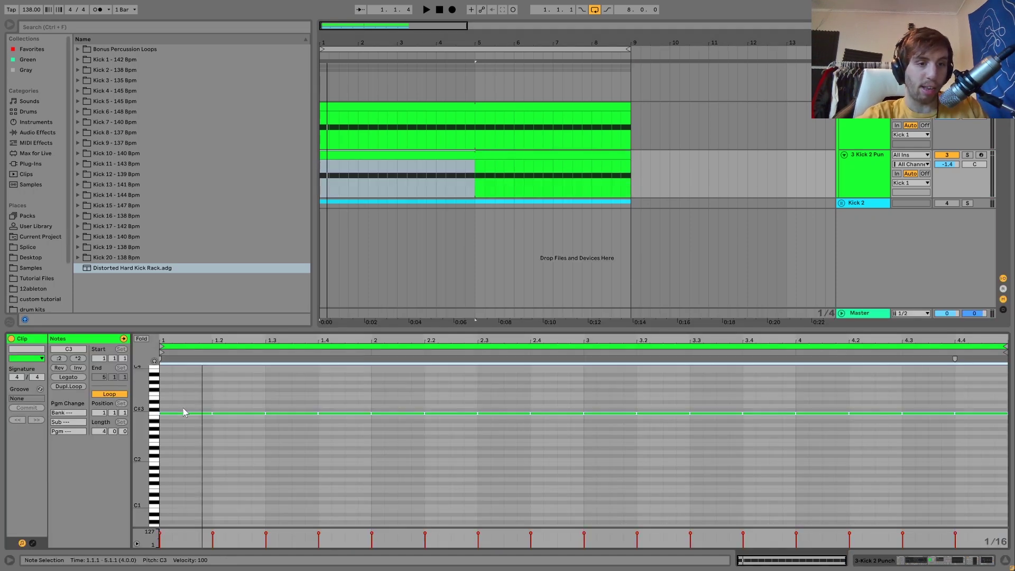
key(shift+Left)
key(shift+Left)
key(shift+Left)
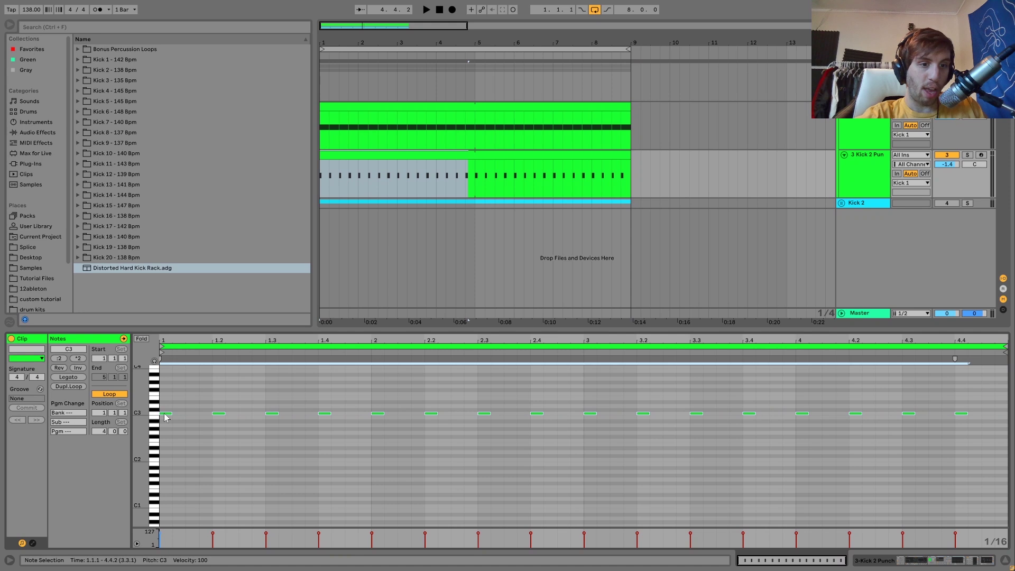
- Lengthen all the clip's C3 notes back to full quarter notes
key(shift+Right)
key(shift+Right)
key(shift+Right)
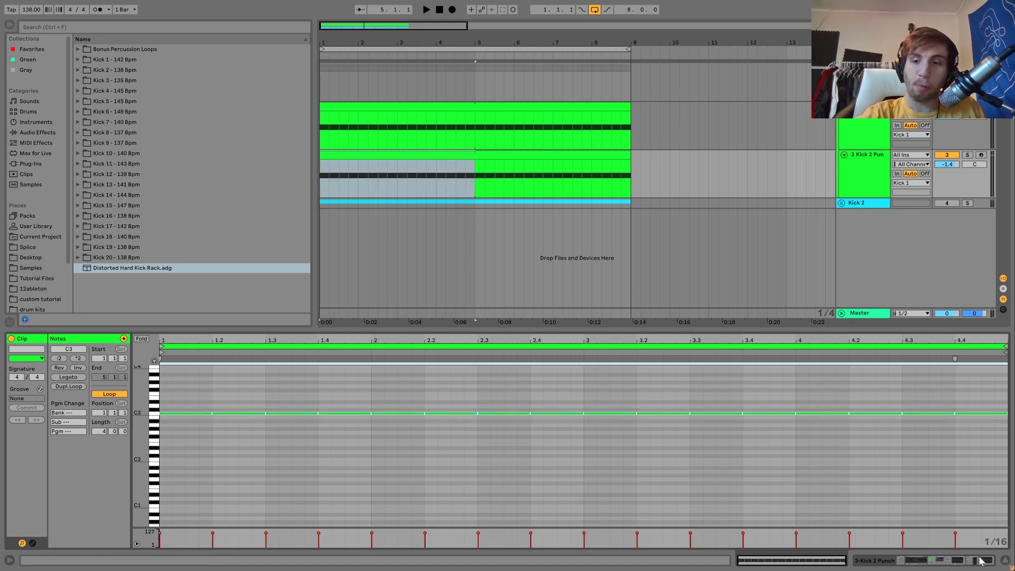
- Return to the 3-Kick 2 Punch track's device chain and play the kick
click(943, 563)
key(space)
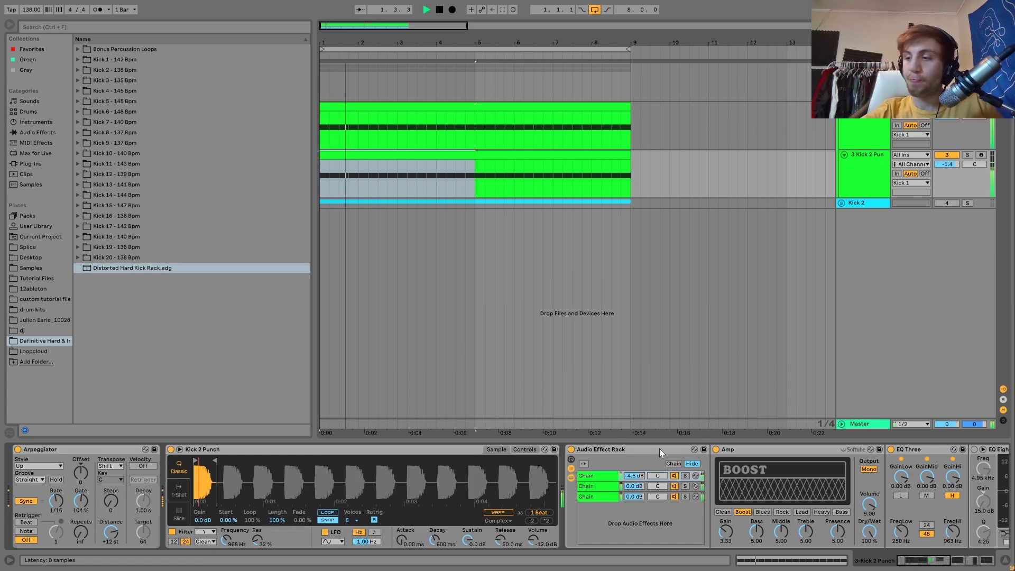
key(space)
- Show Simpler's filter and envelope controls and audition the kick while checking the effect of the filter
click(525, 449)
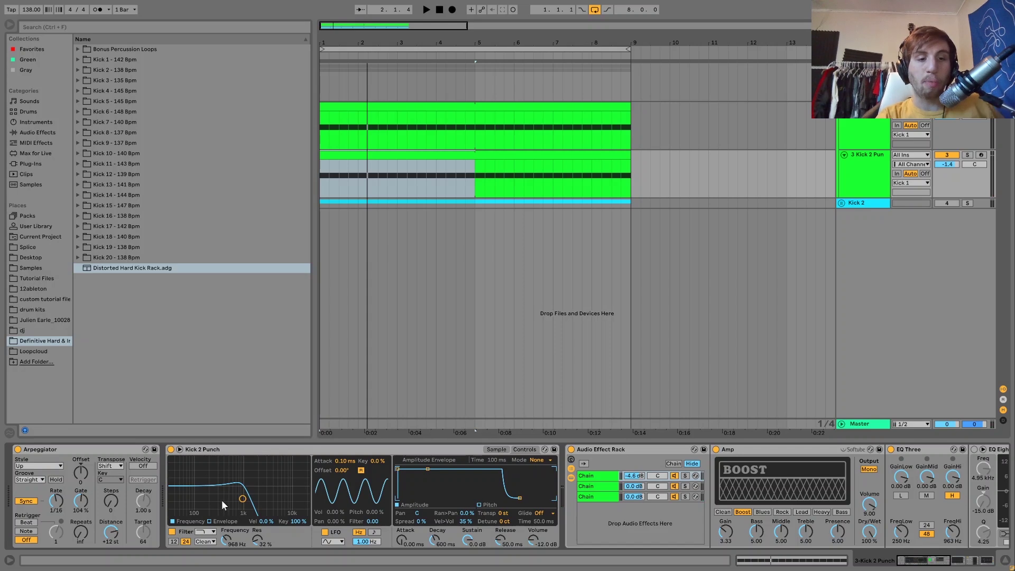
click(173, 532)
key(space)
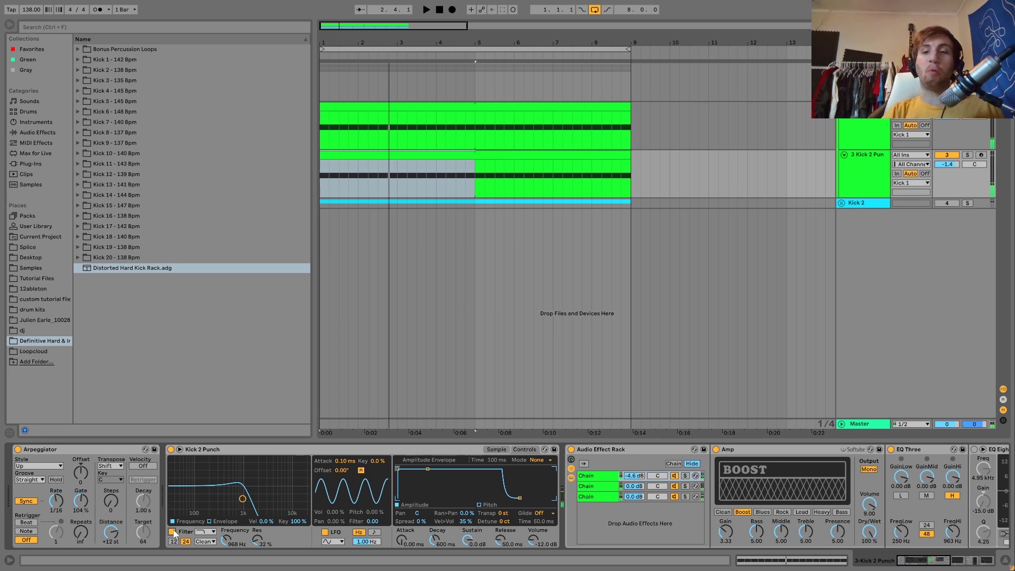
key(space)
key(space)
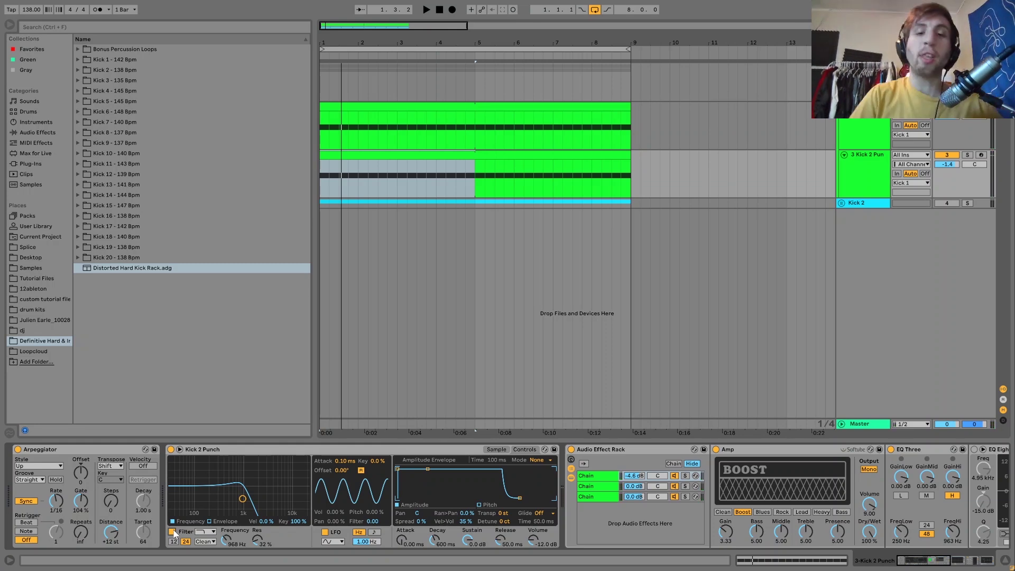
- Delete the EQ Eight that follows EQ Three in the Boost amp chain of the Audio Effect Rack
scroll(373, 509, right, 7)
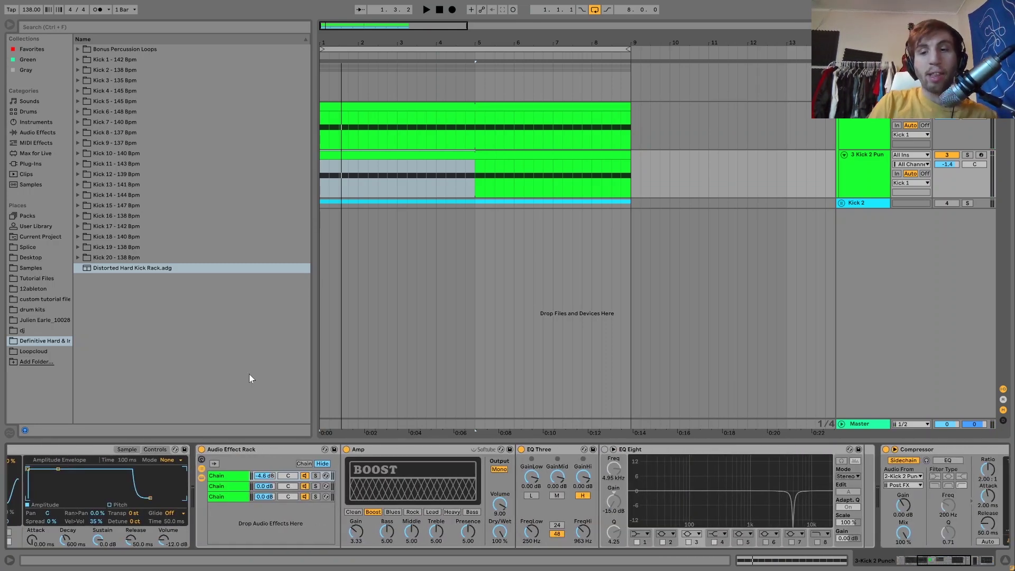
click(673, 450)
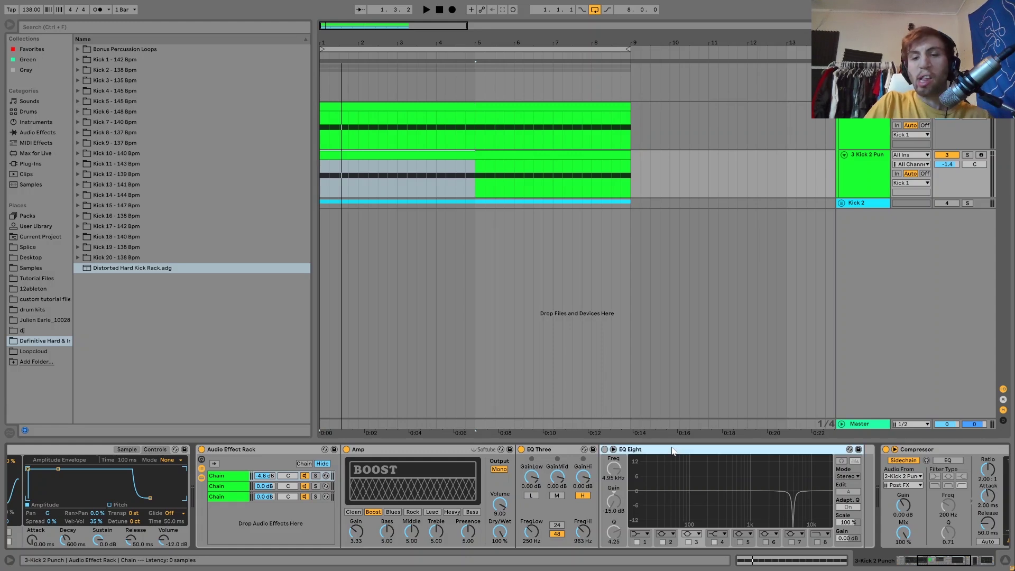
key(Delete)
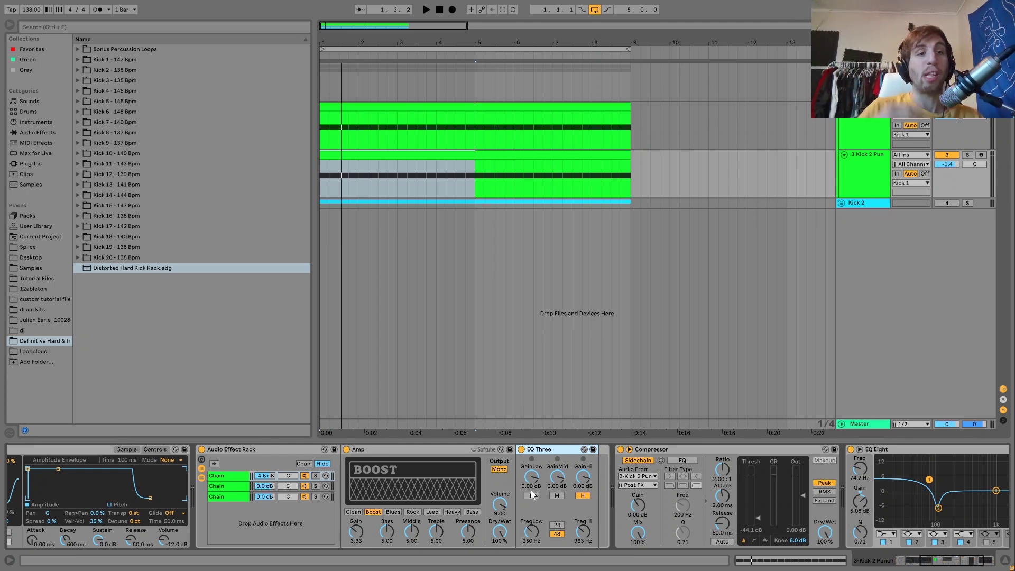
- Audition the rack's three chains by soloing each in turn, clear the chain solo and display the middle chain's Blues amp
click(316, 476)
key(space)
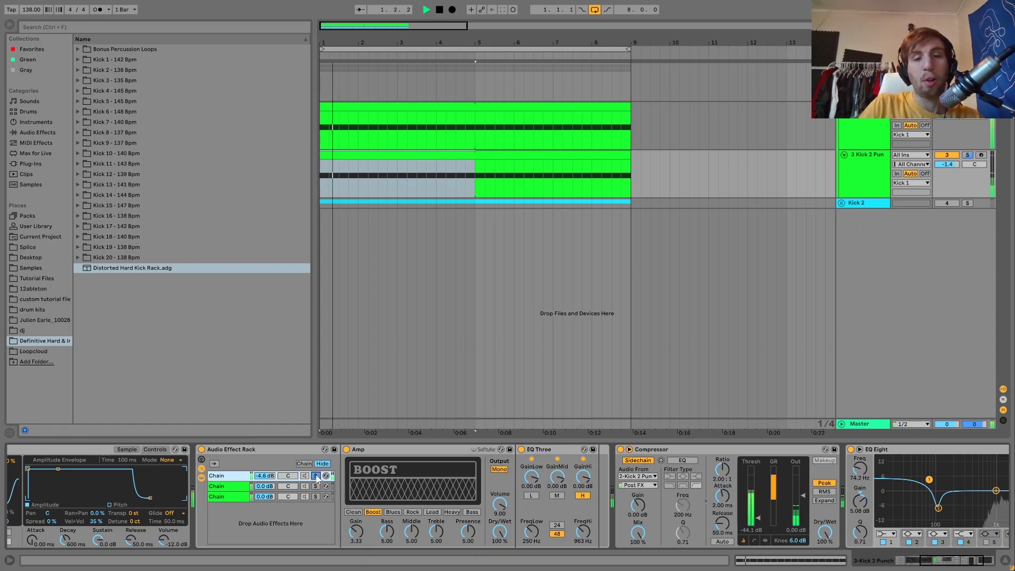
click(316, 487)
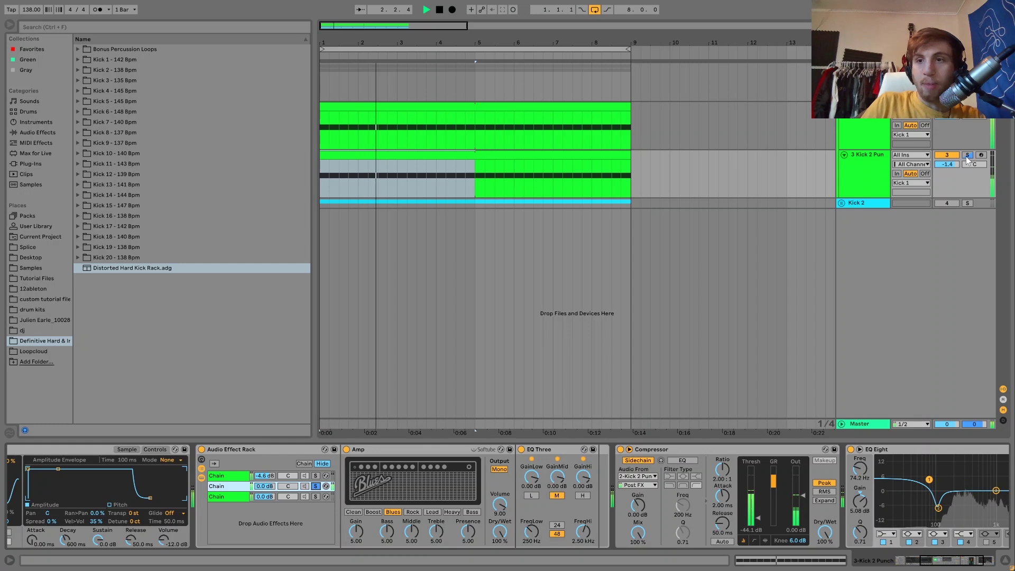
click(317, 496)
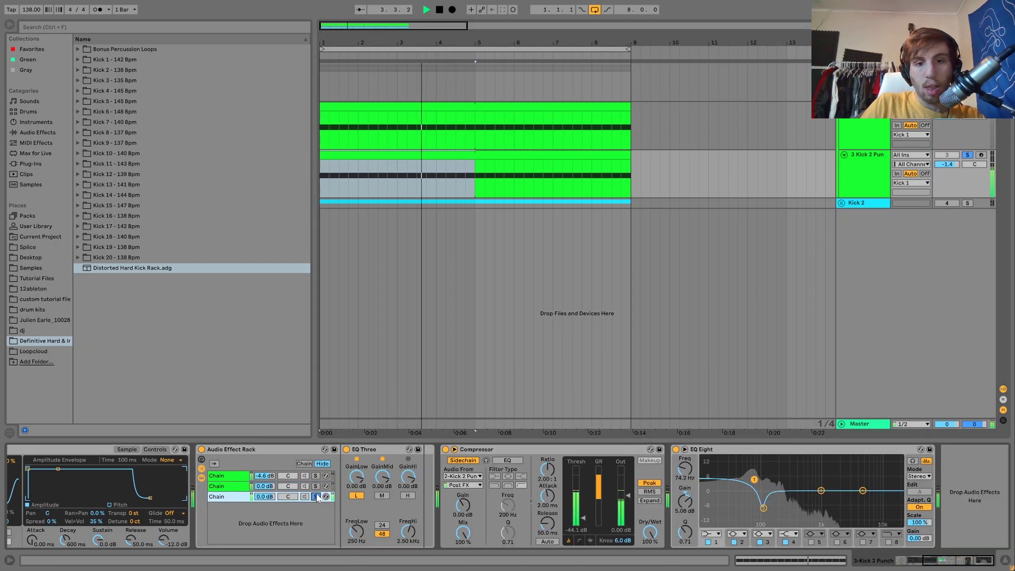
click(317, 497)
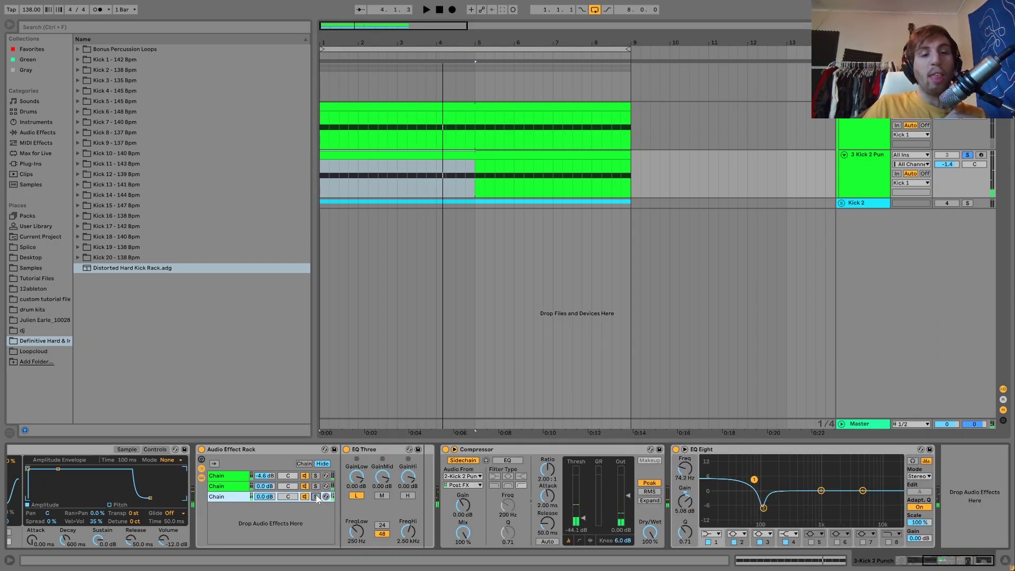
click(228, 488)
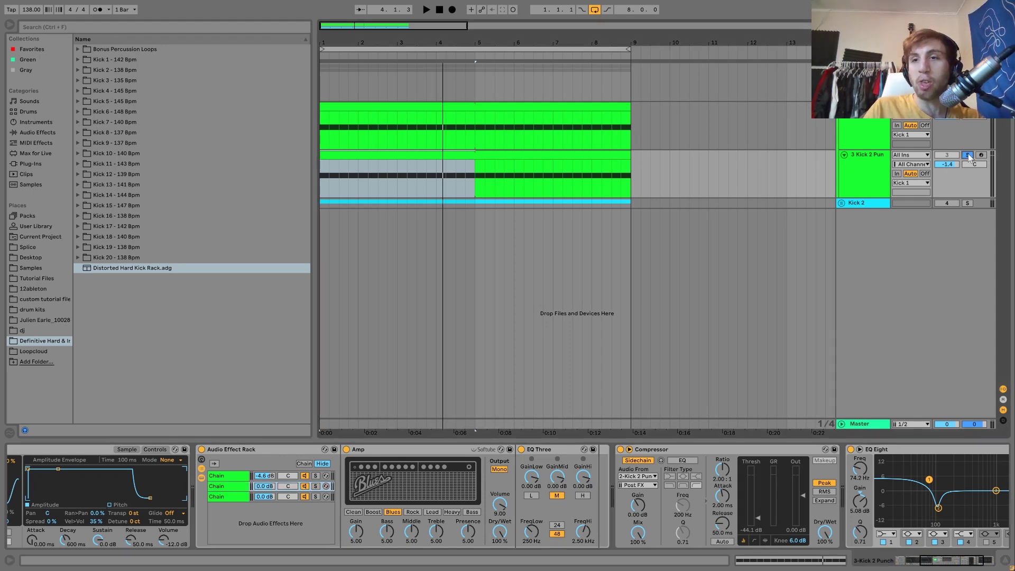
- Mute the 3-Kick 2 Punch track with its solo off and select the 2-Kick 2 Punch track
click(924, 142)
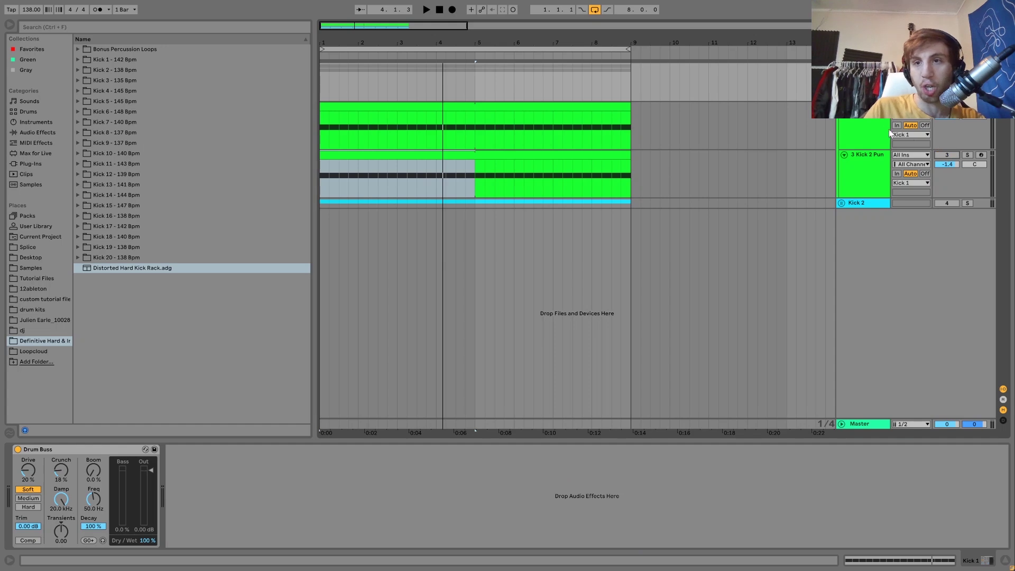
click(891, 133)
click(947, 155)
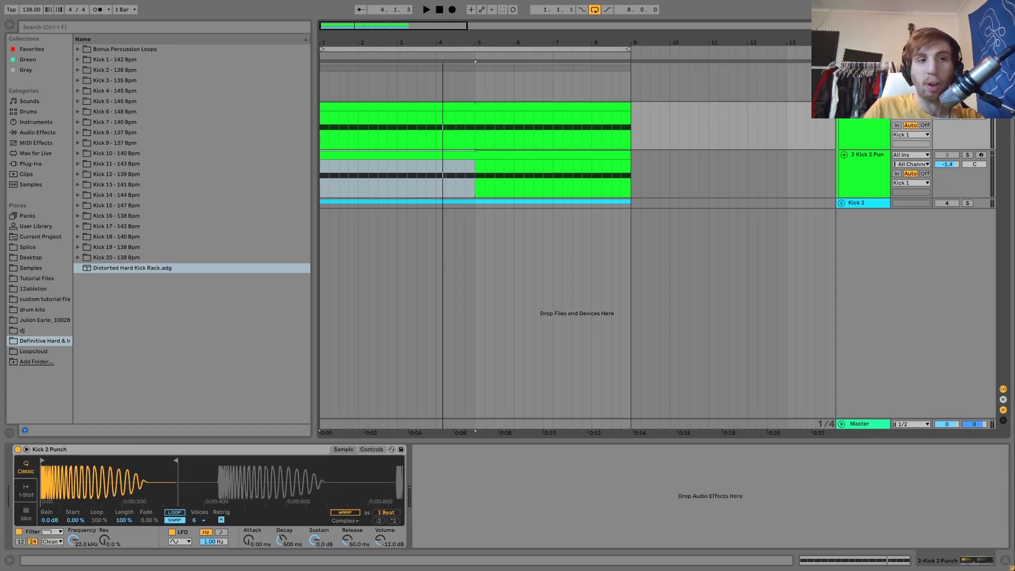
- Add a Saturator after Simpler on the 2-Kick 2 Punch track, with Color on, Drive 12.6 dB and Base 16.9
click(20, 133)
key(space)
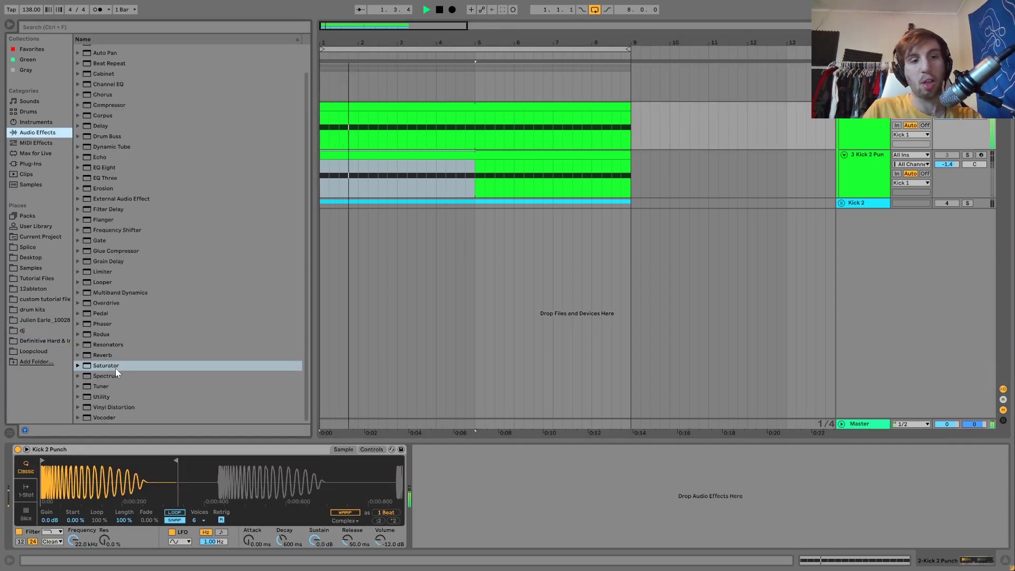
key(space)
drag(108, 366, 425, 456)
key(space)
drag(426, 532, 425, 522)
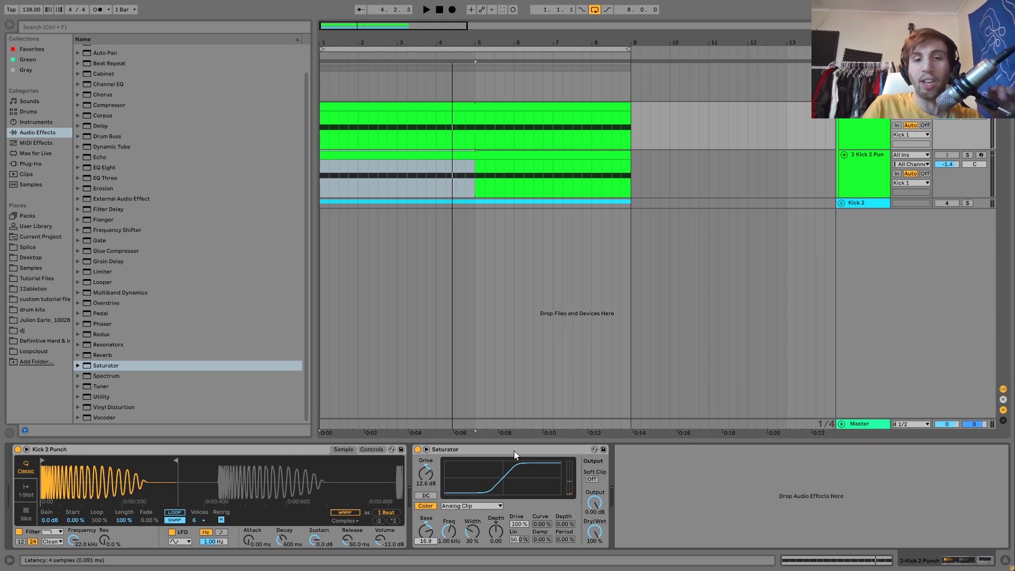
- Audition the saturated punch kick repeatedly, and delete the Saturator from the 2-Kick 2 Punch track
key(space)
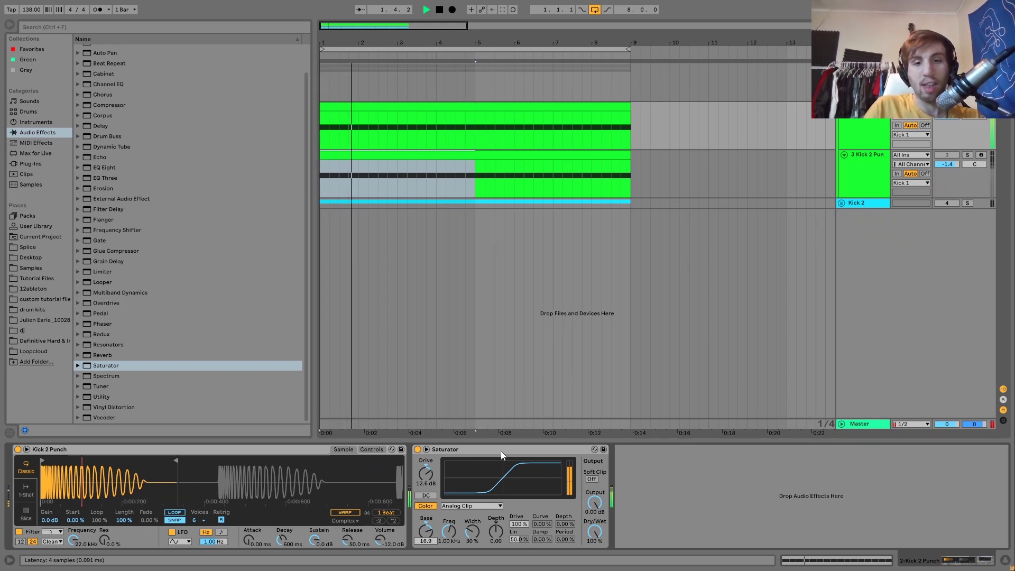
key(space)
key(space)
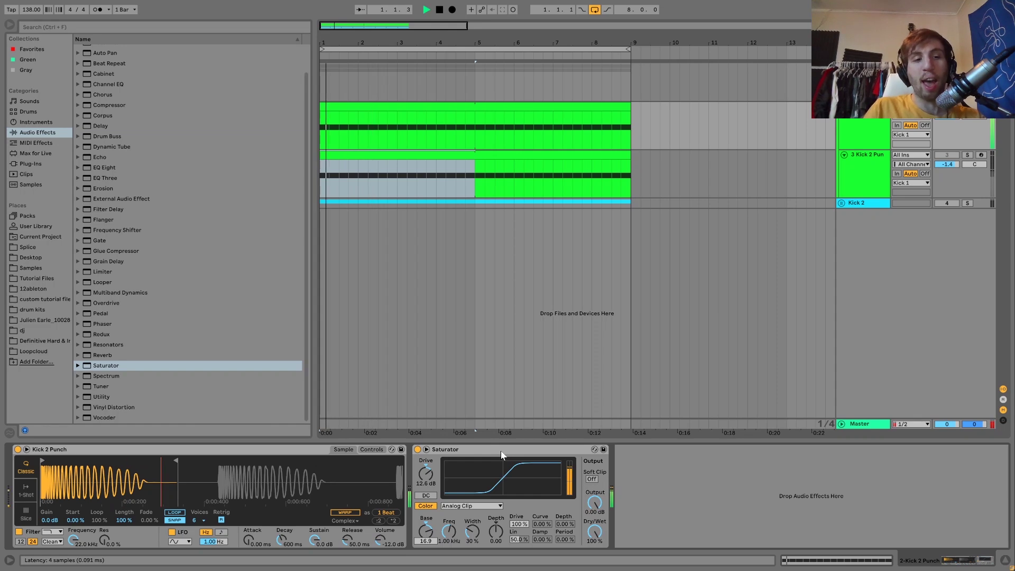
click(500, 454)
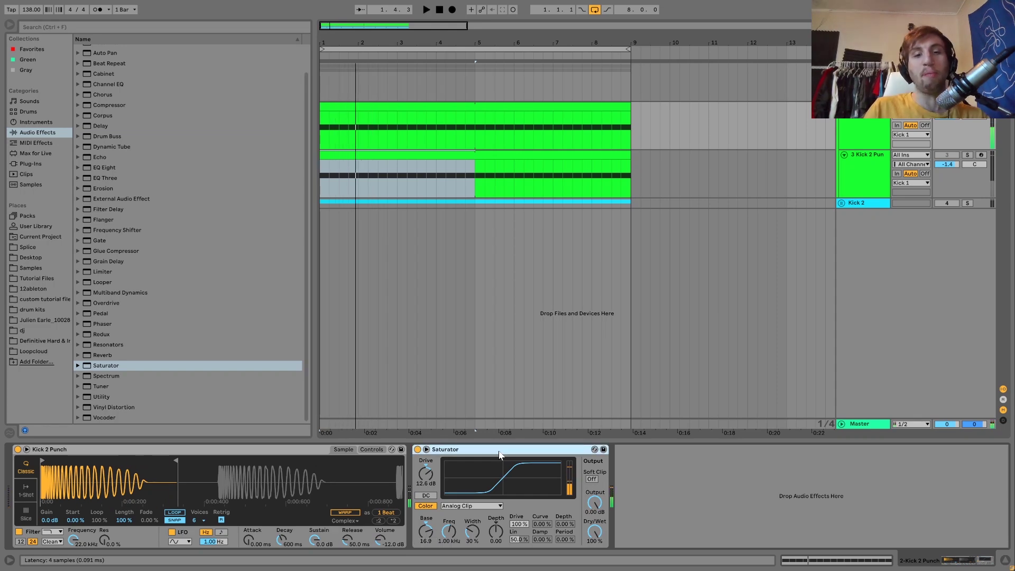
key(space)
key(space)
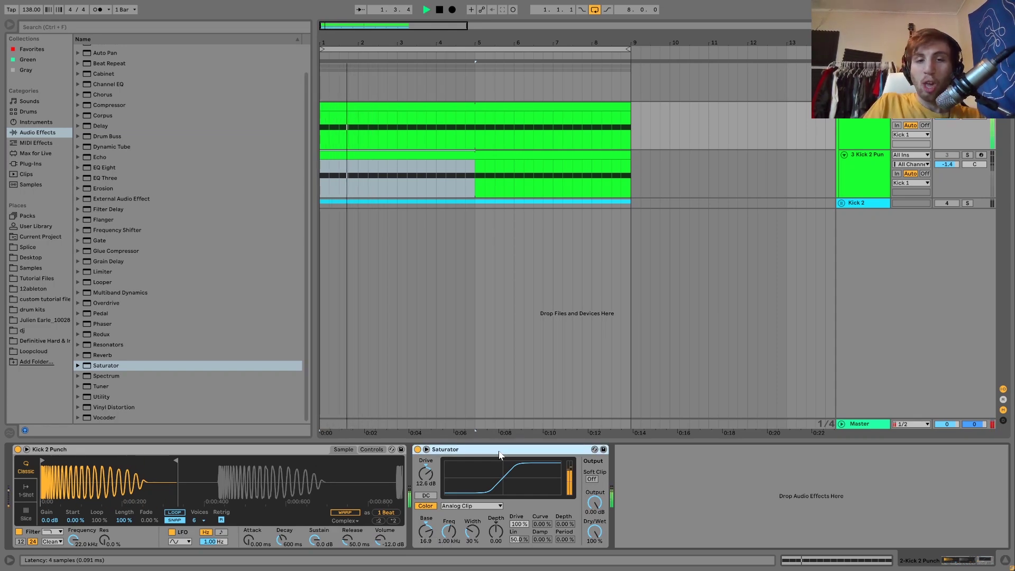
key(Delete)
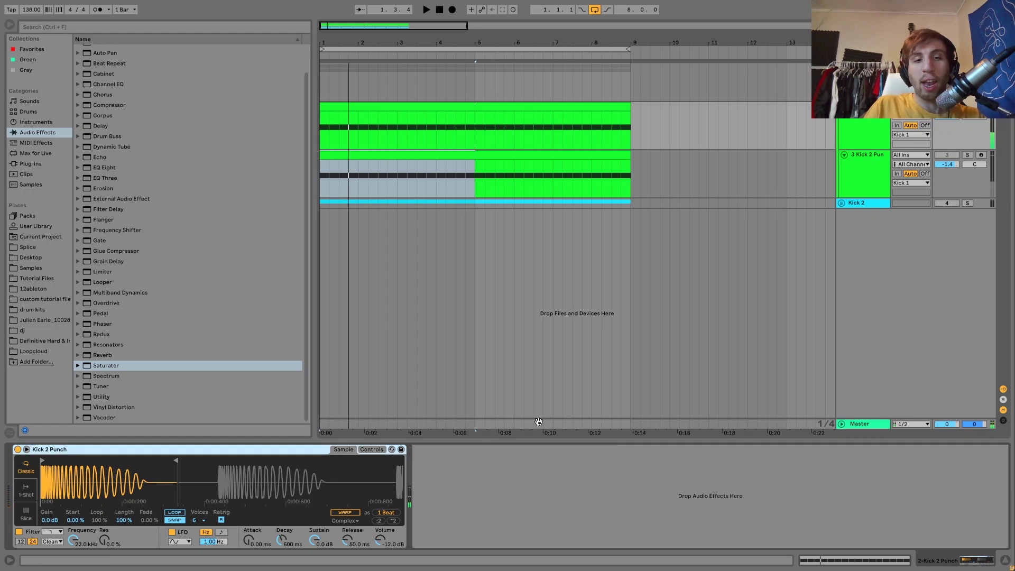
- Select and solo the 3-Kick 2 Punch track and audition its Audio Effect Rack
click(888, 170)
click(953, 156)
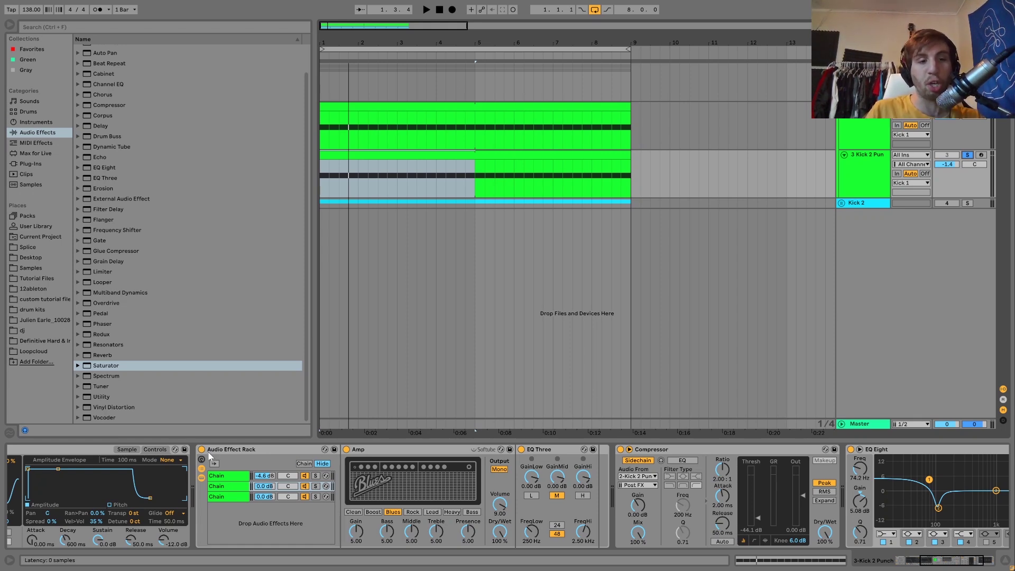
key(space)
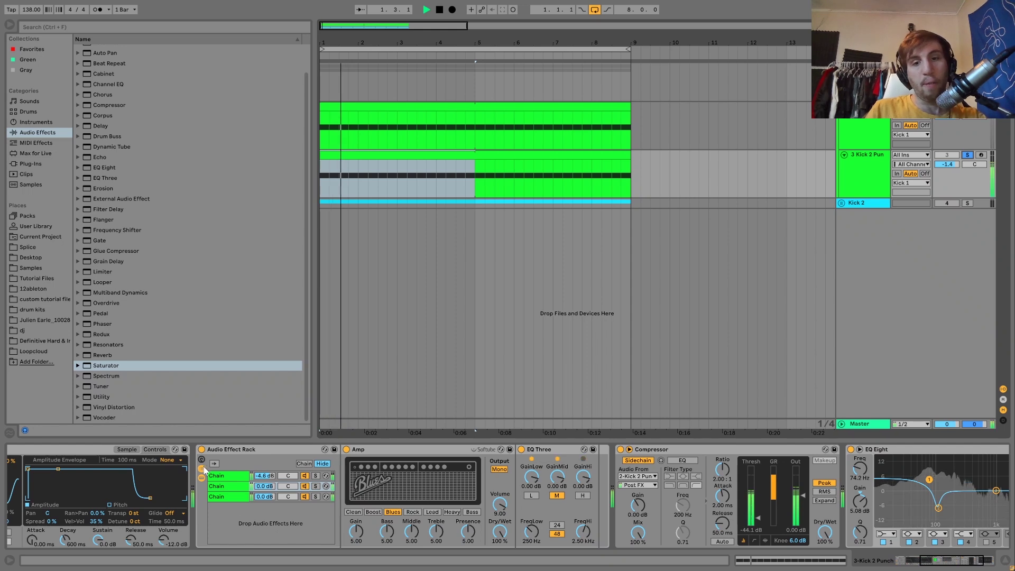
key(space)
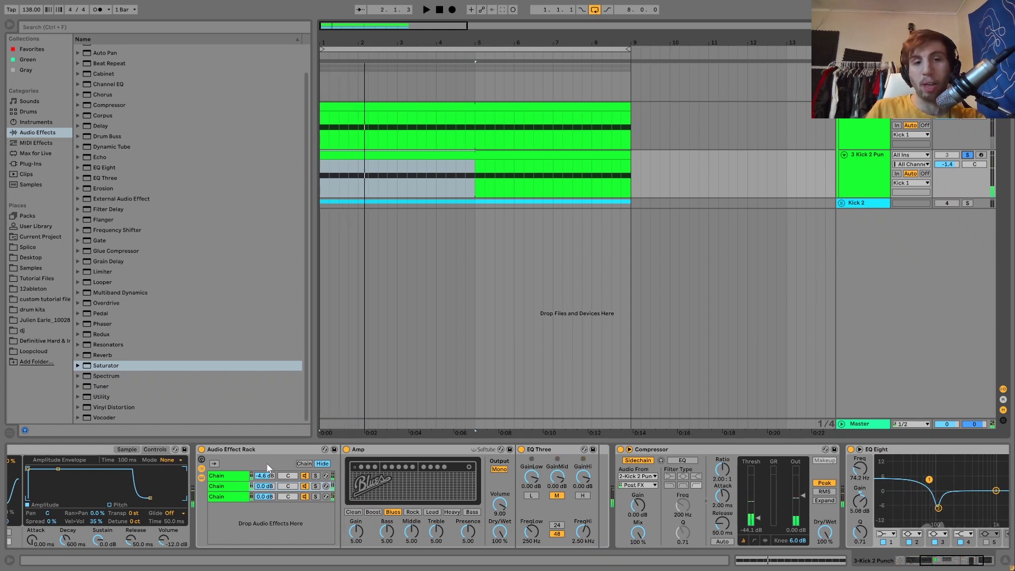
key(space)
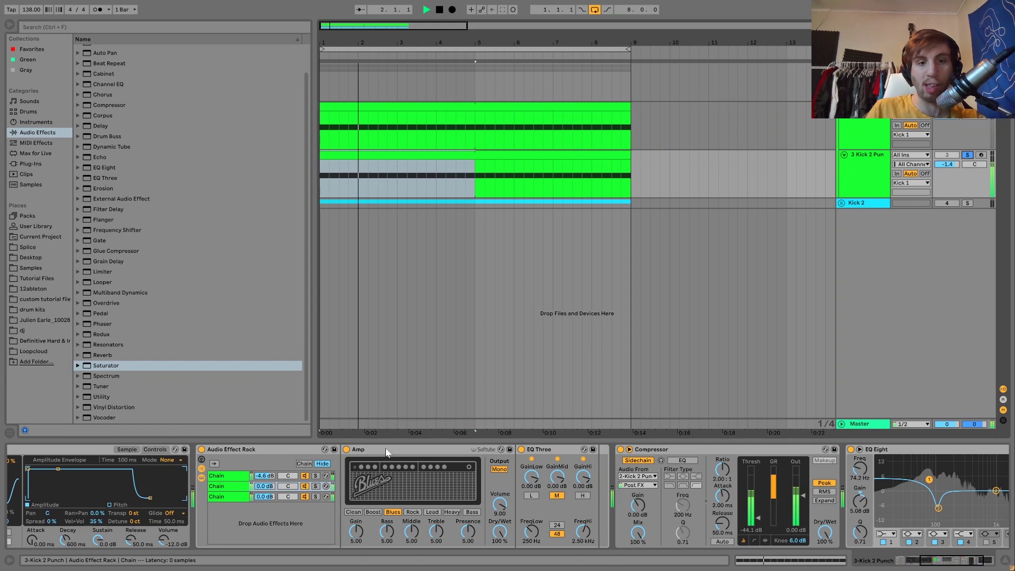
- Copy the Blues Amp out of the rack to just before the Compressor, bypass the Audio Effect Rack and play the kick
key(space)
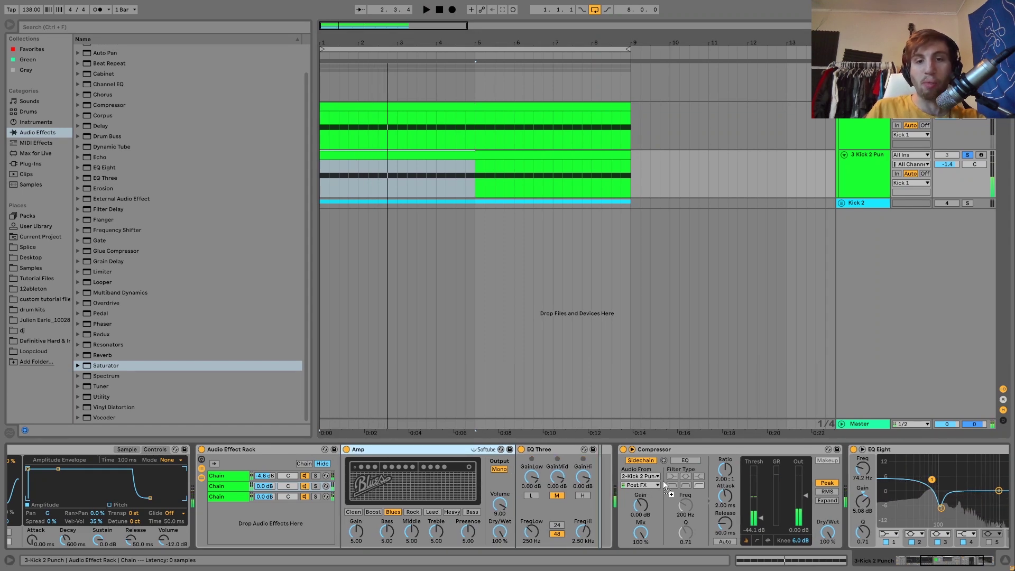
click(202, 449)
key(space)
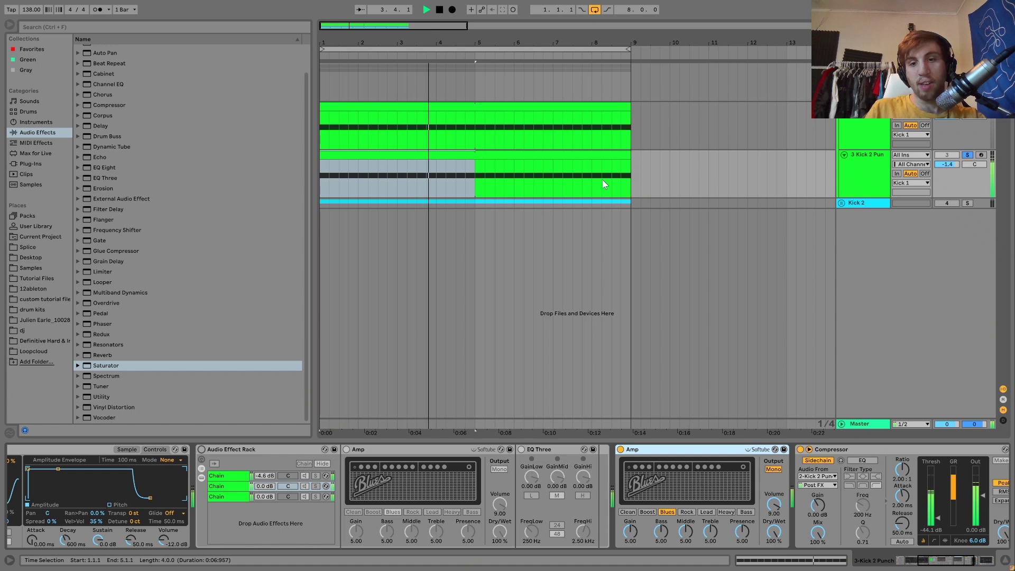
- Try the copied Blues Amp with Gain at 10, delete that Amp and turn the Audio Effect Rack back on
drag(631, 532, 631, 521)
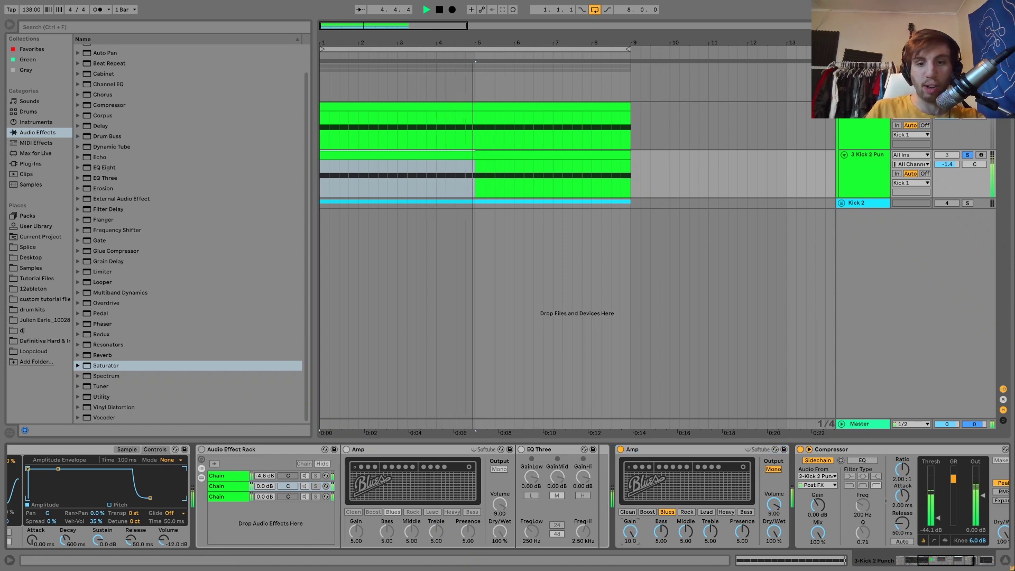
click(646, 450)
key(space)
key(Delete)
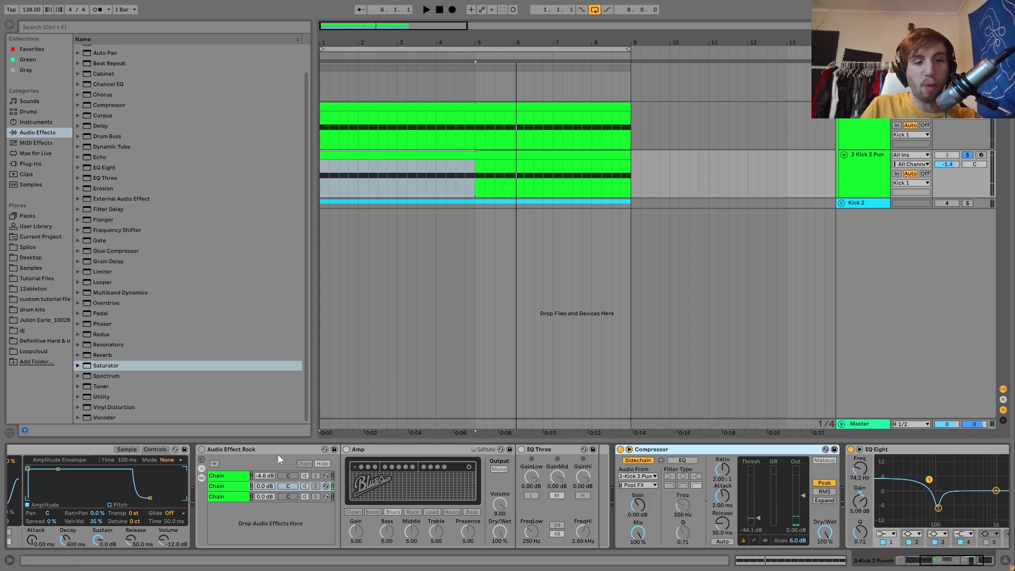
click(200, 450)
click(201, 450)
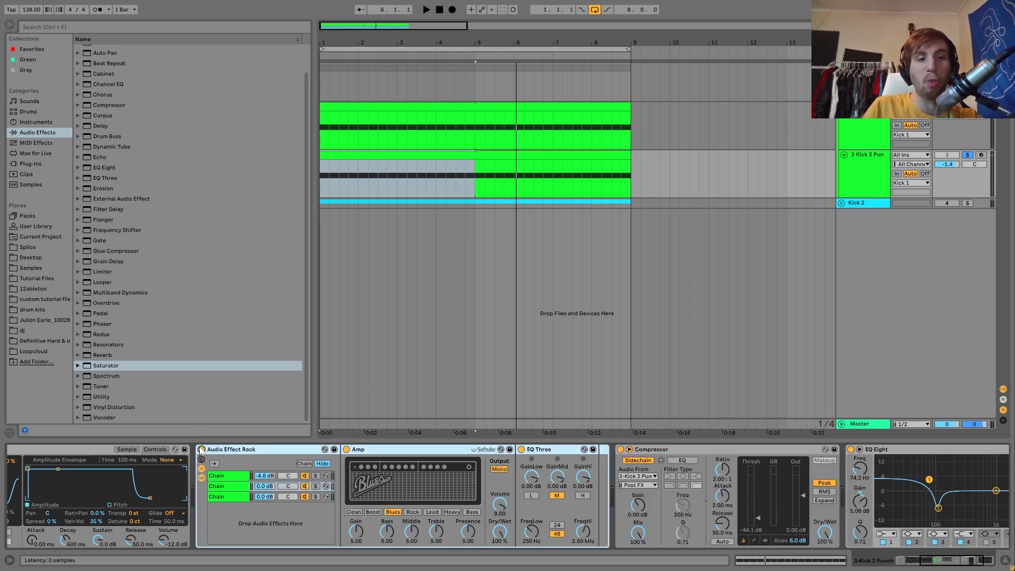
- Audition the Audio Effect Rack's three chains one after another, each in solo
click(230, 477)
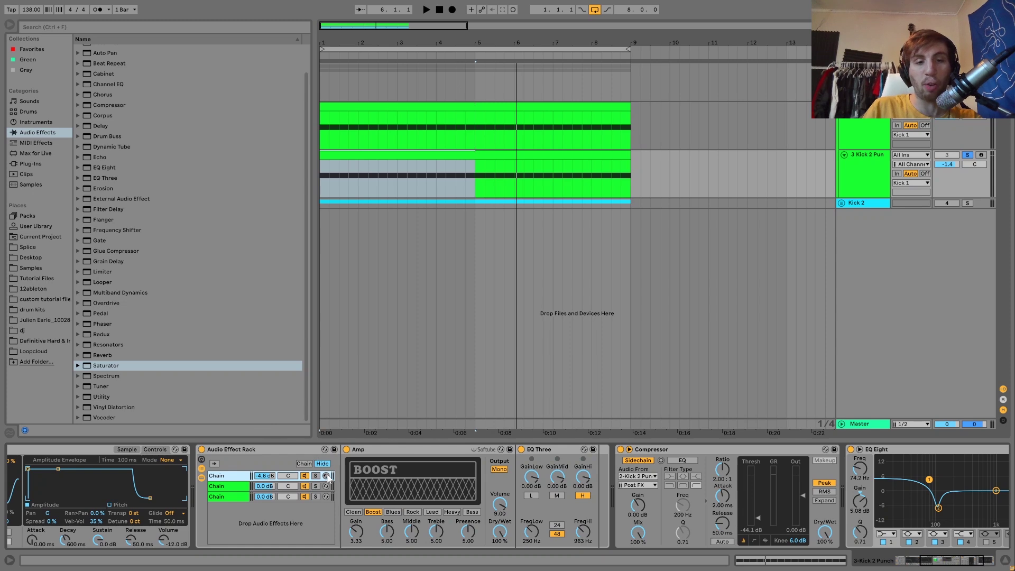
key(space)
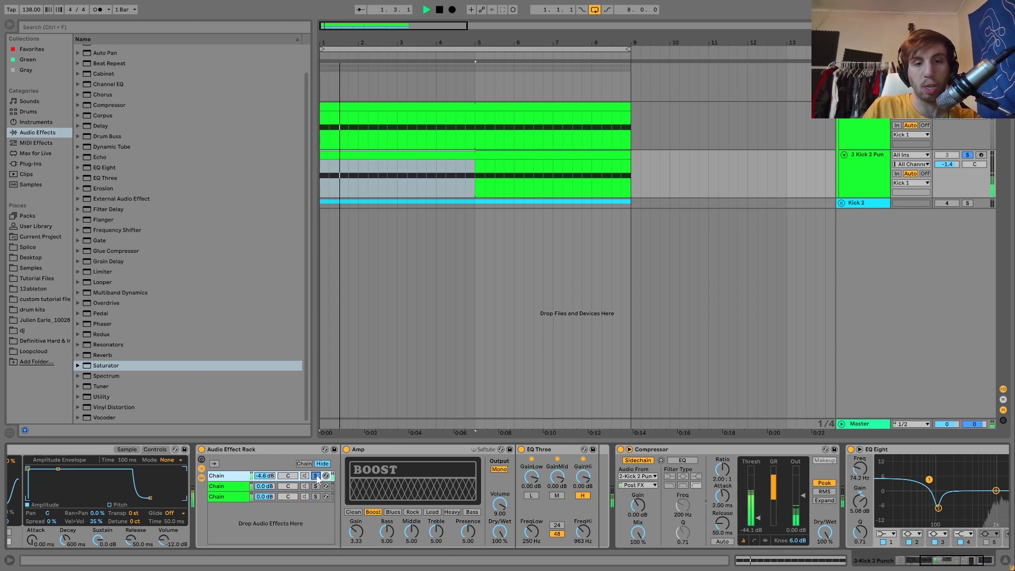
key(space)
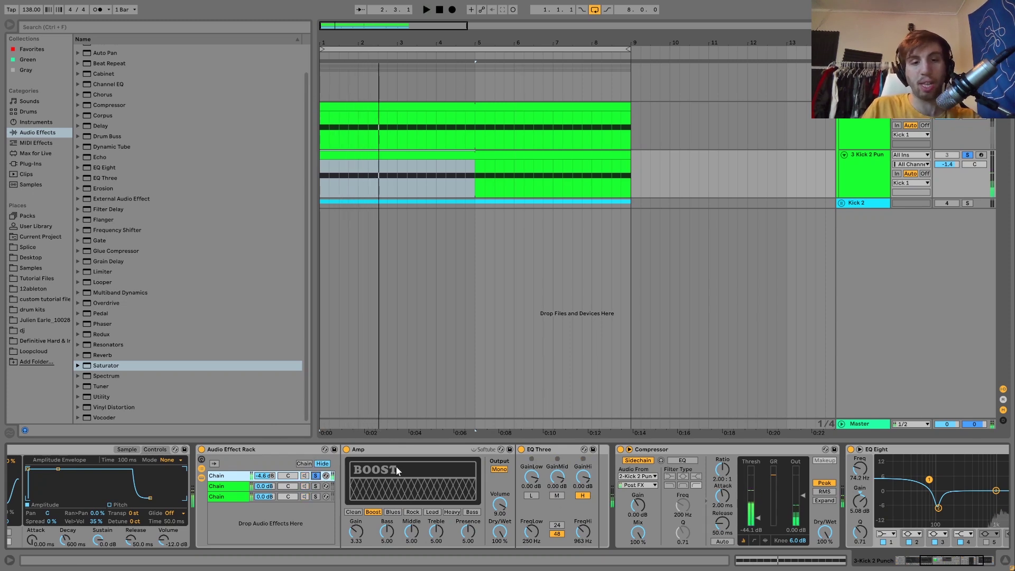
key(space)
click(316, 486)
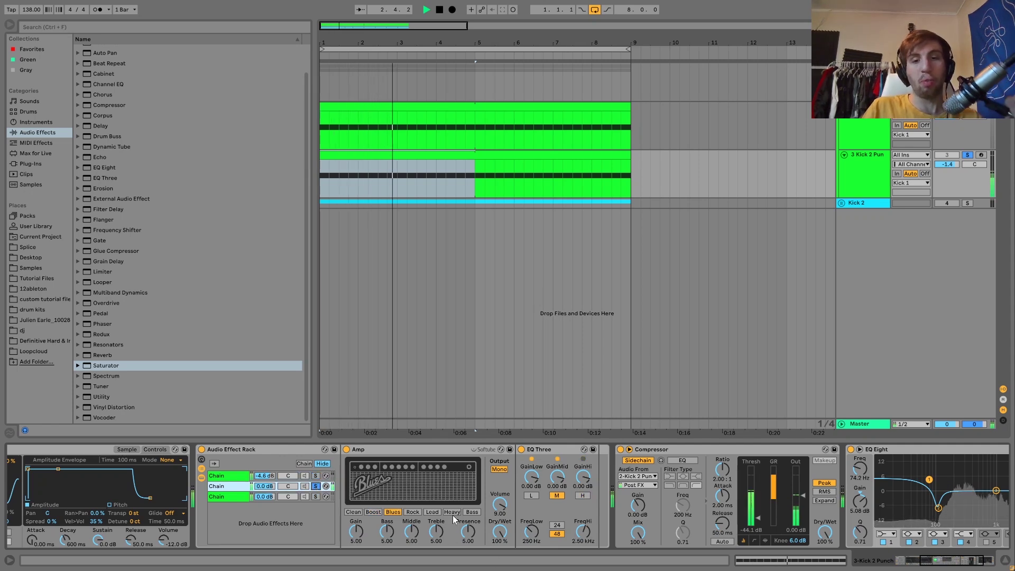
click(316, 497)
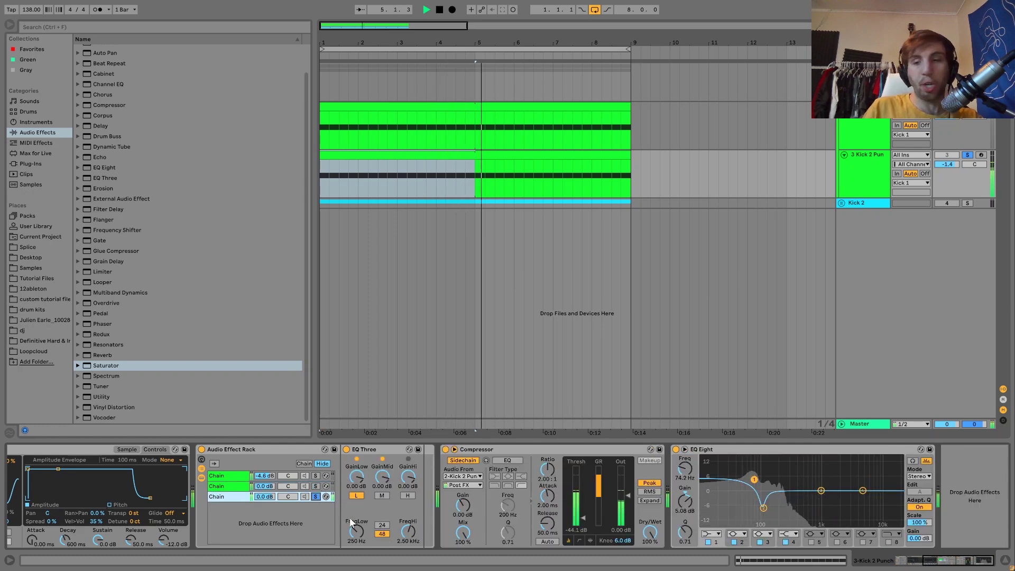
- Turn off the third chain's solo, play all three chains together and select the second chain
key(space)
click(316, 498)
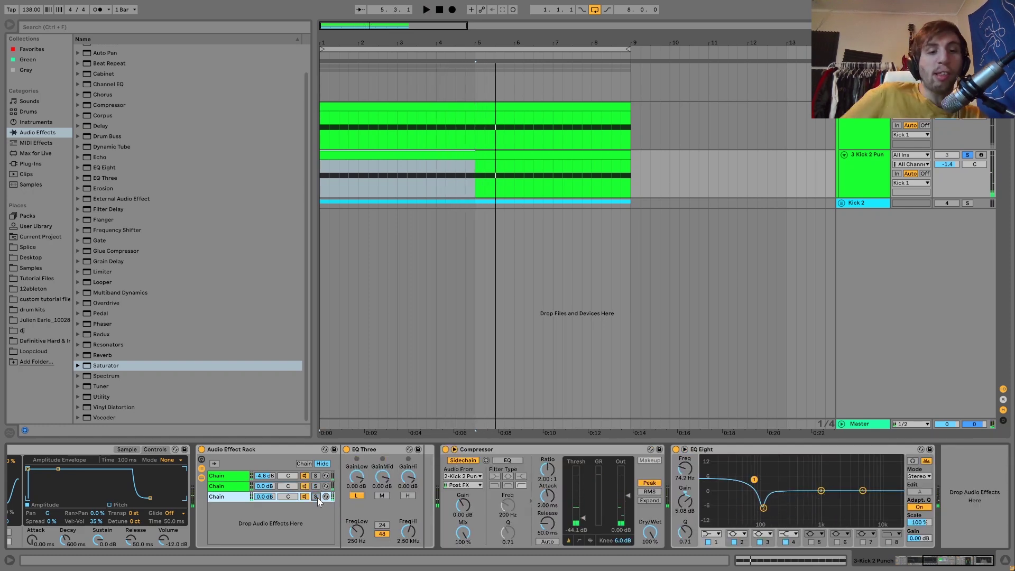
key(space)
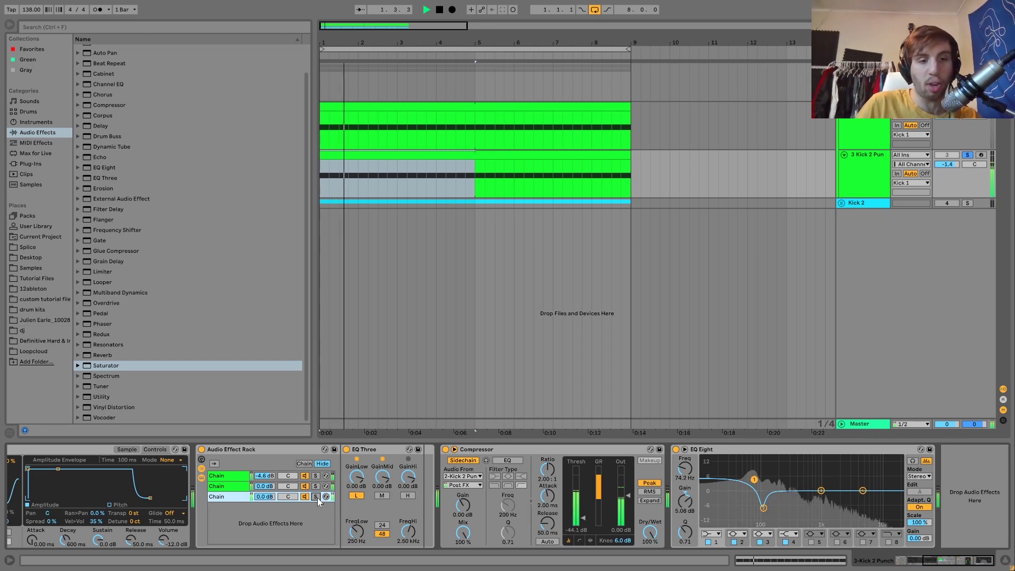
click(251, 486)
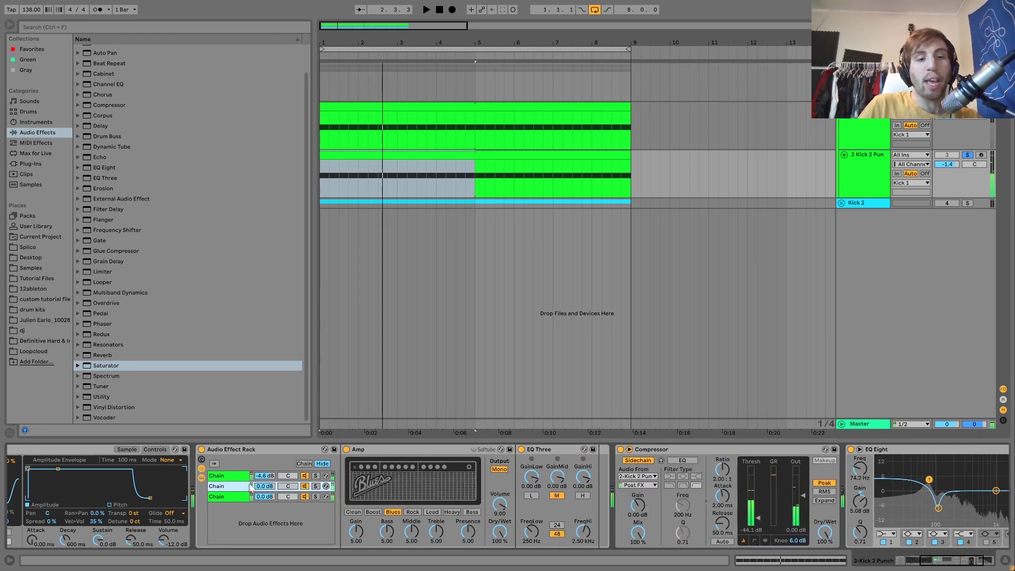
key(space)
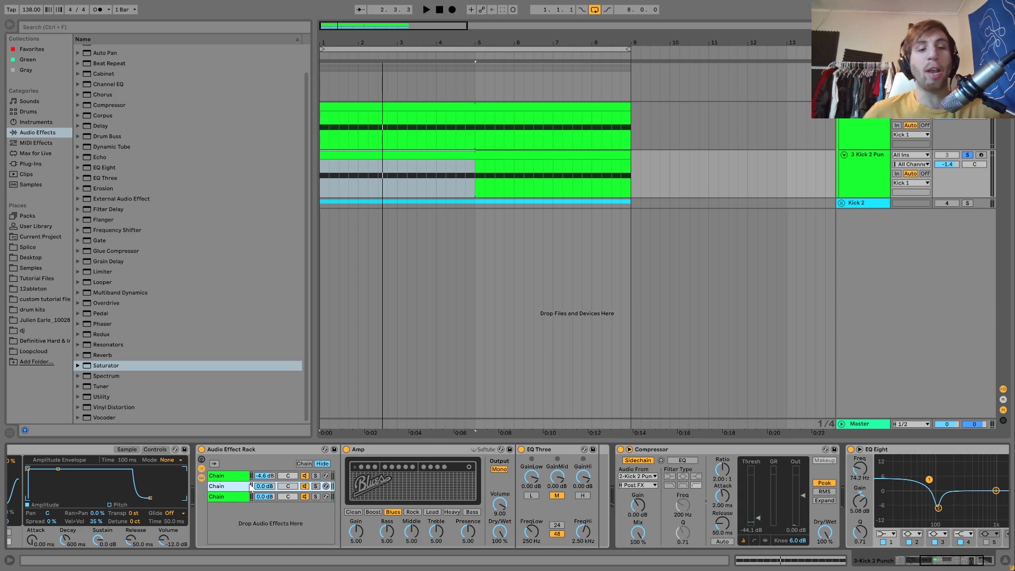
- Solo the rack's first chain, try its Amp with the Blues model and default Gain, and undo both Amp changes
key(space)
click(238, 476)
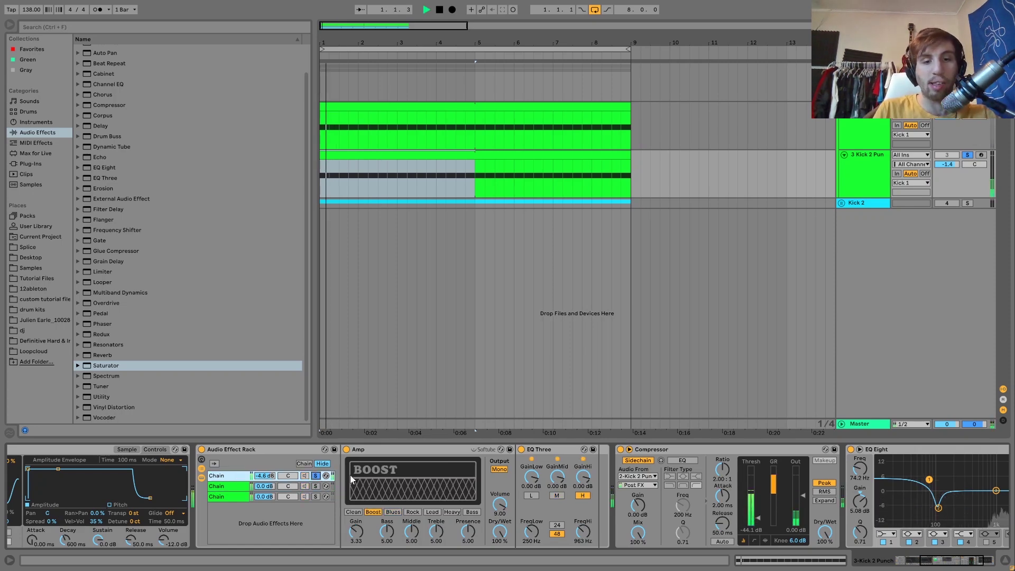
click(316, 476)
click(393, 512)
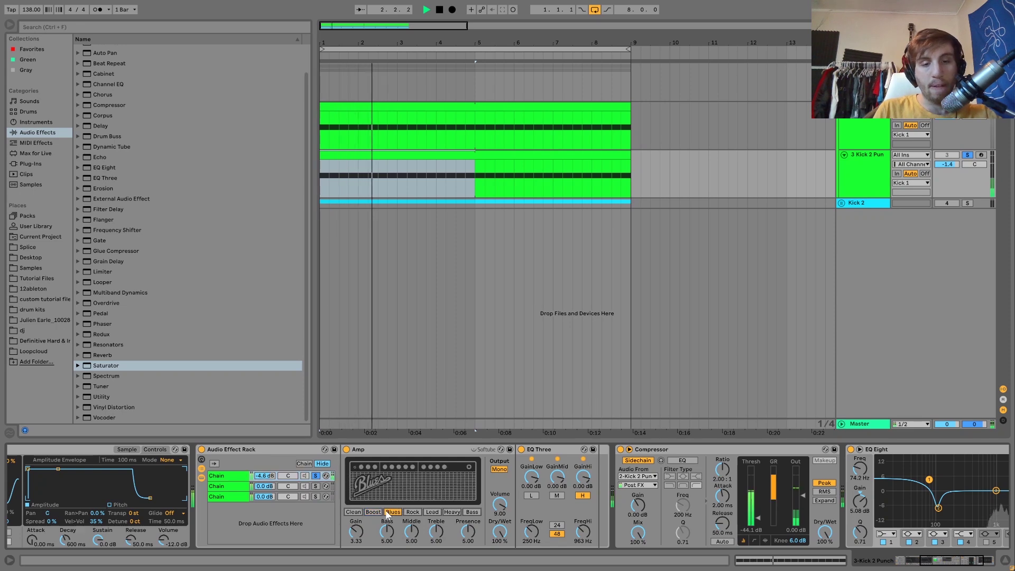
double_click(356, 540)
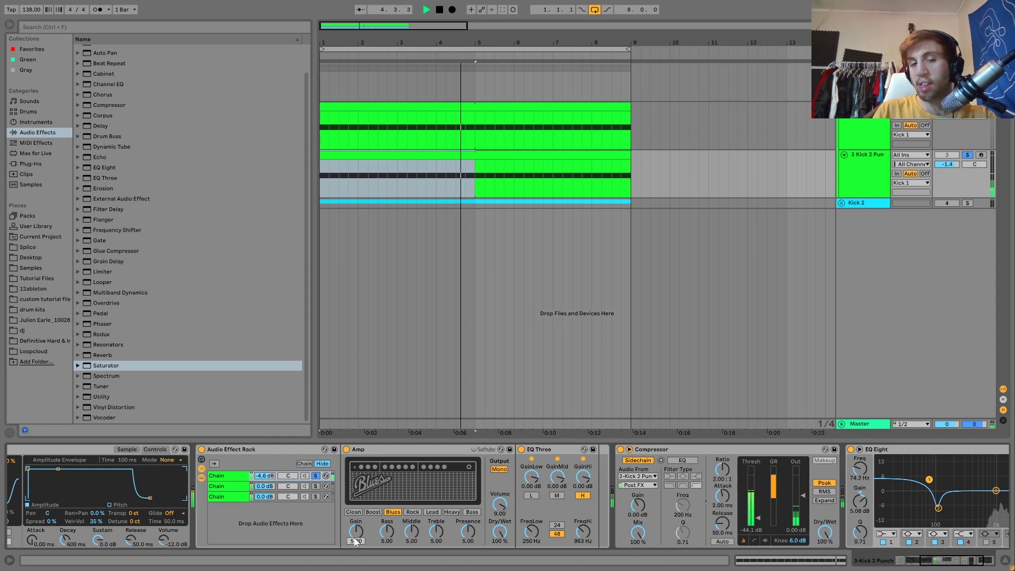
key(ctrl+z)
key(ctrl+z)
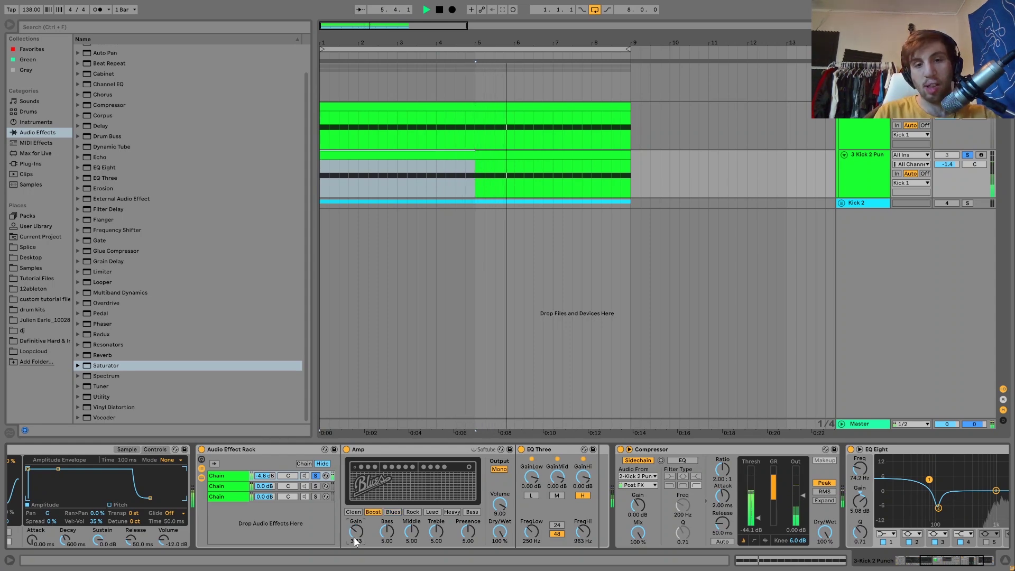
- Audition the rack's second chain in solo, and play all three chains together without solo
click(317, 486)
key(space)
click(316, 486)
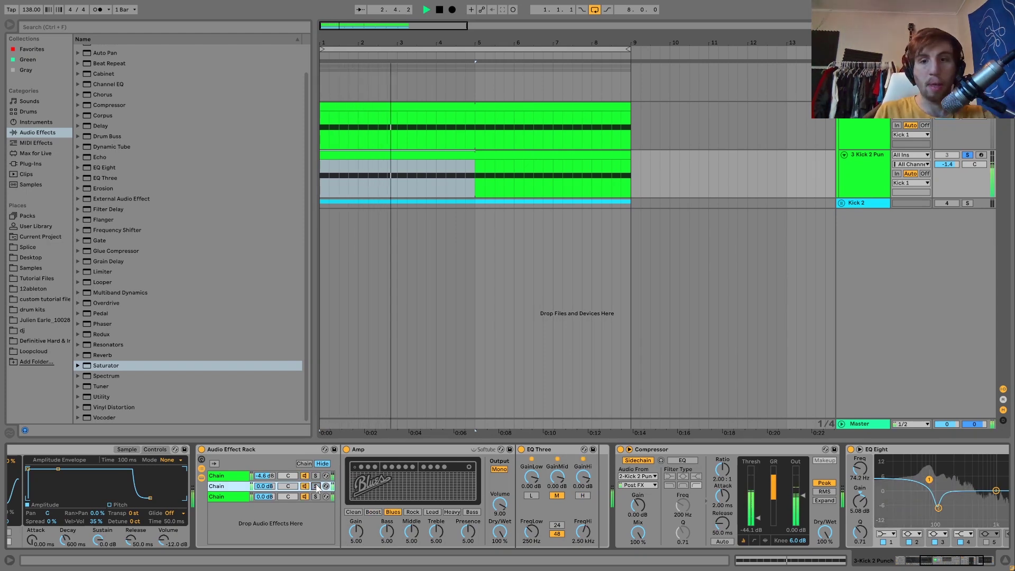
key(space)
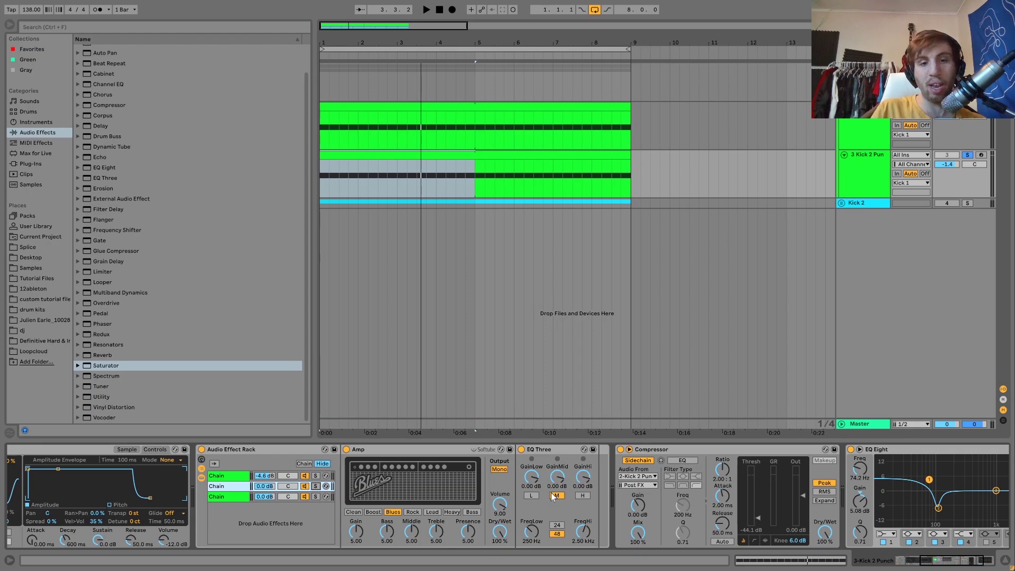
key(space)
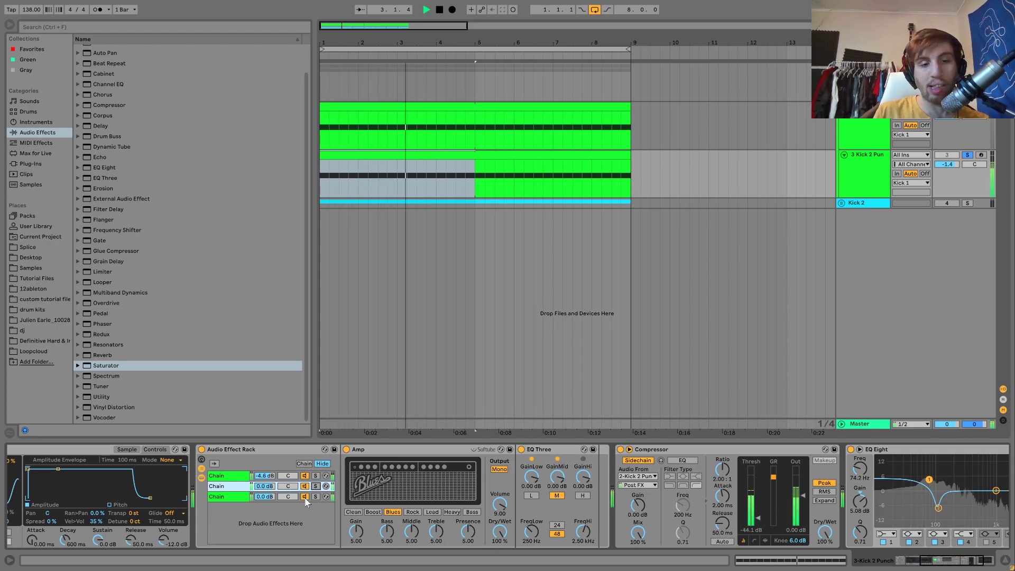
- Hide the rack's chain devices and play 3-Kick 2 Punch both soloed and with the other Kick 1 layers
click(201, 478)
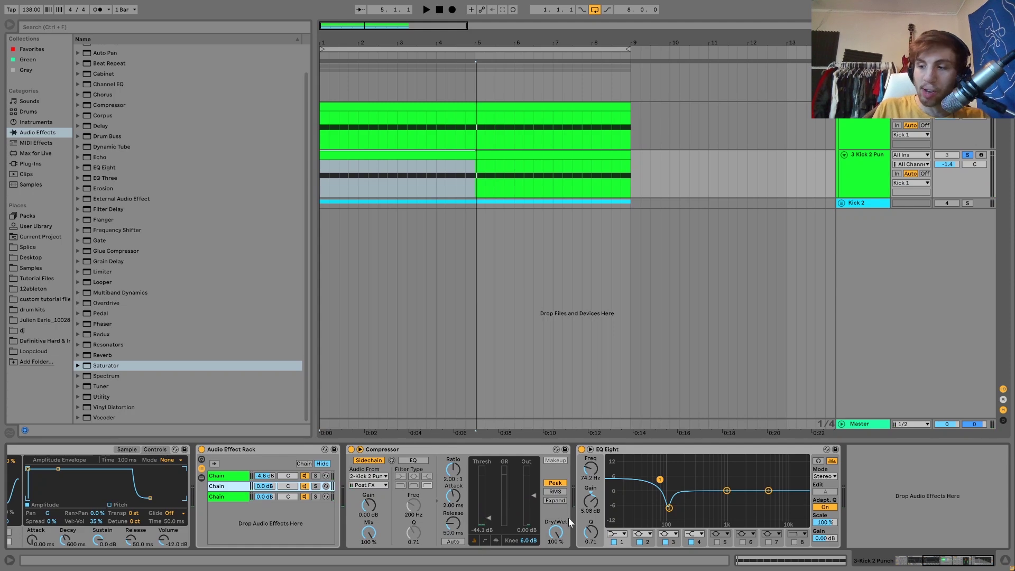
key(space)
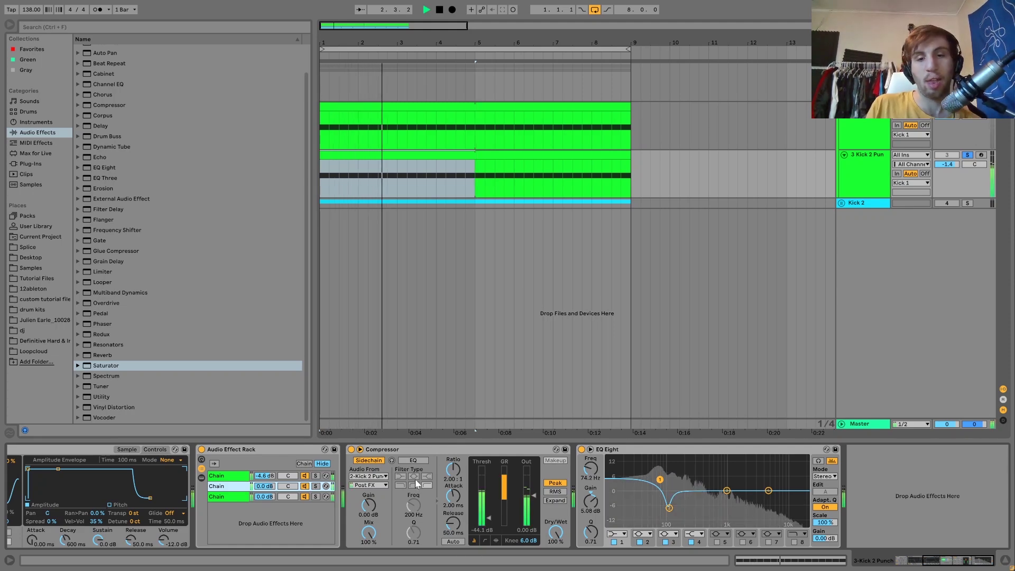
key(space)
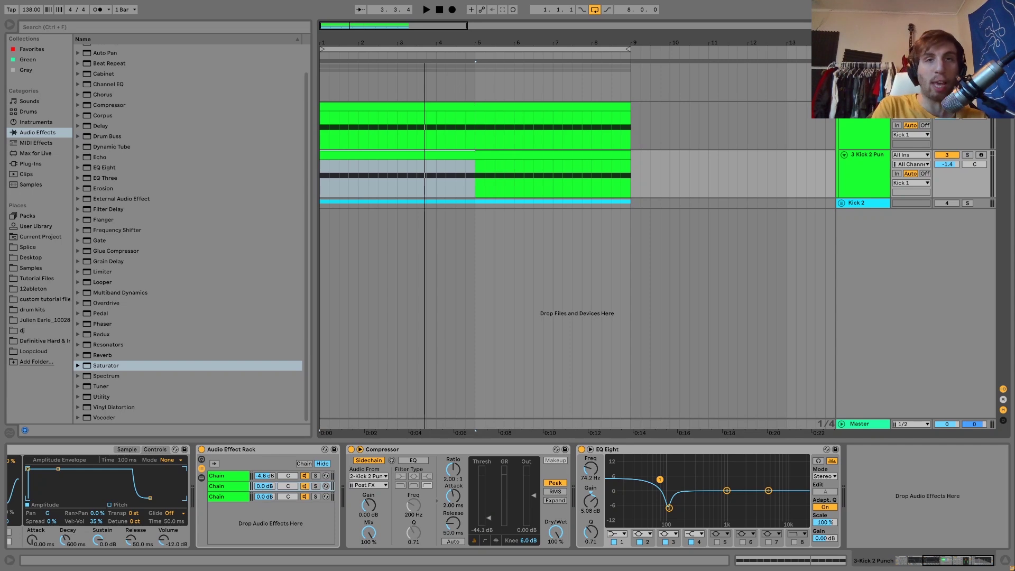
key(space)
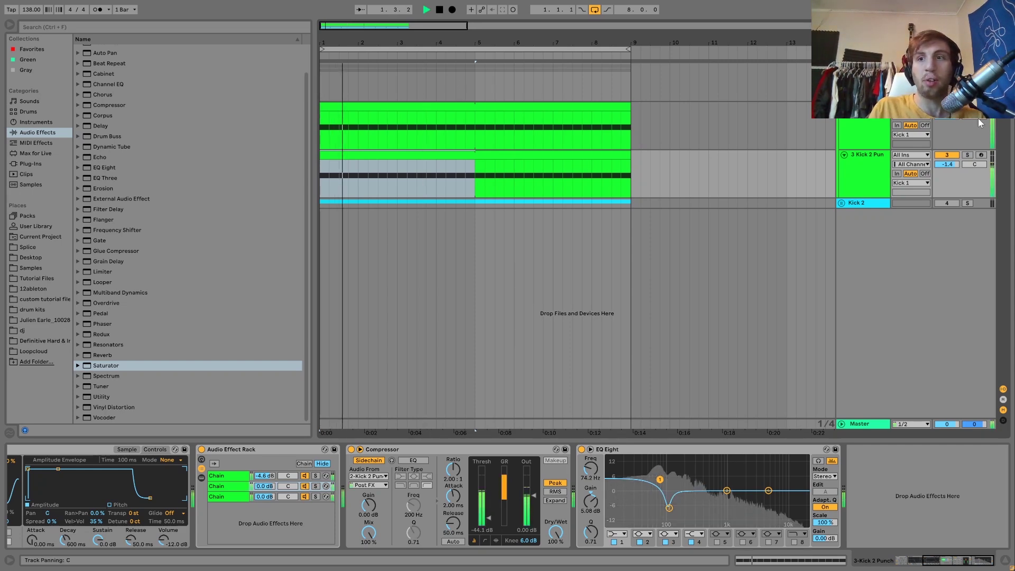
- Solo the 3-Kick 2 Punch track and compare its sound with the sidechain Compressor bypassed and enabled
click(968, 155)
key(space)
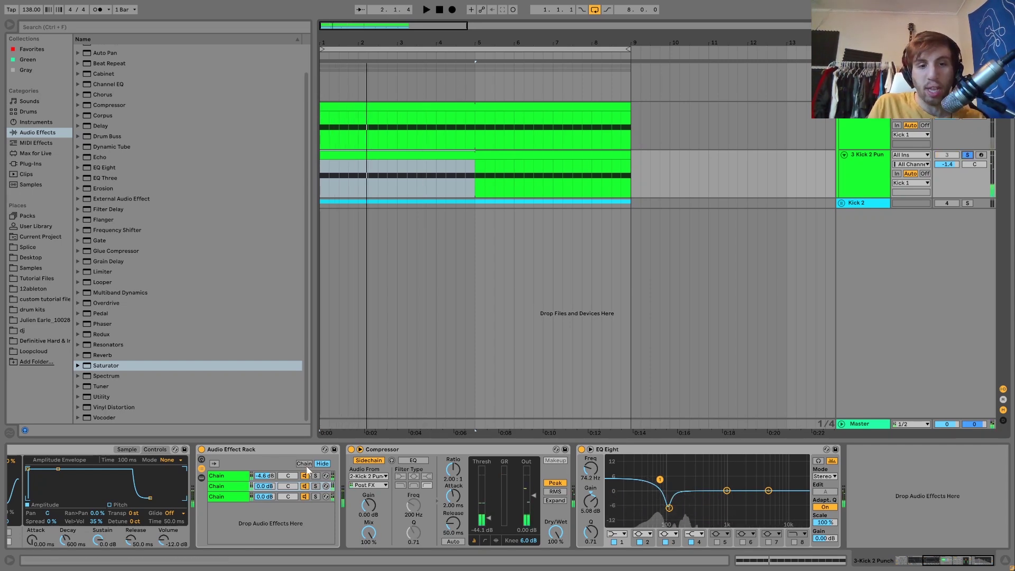
click(351, 450)
key(space)
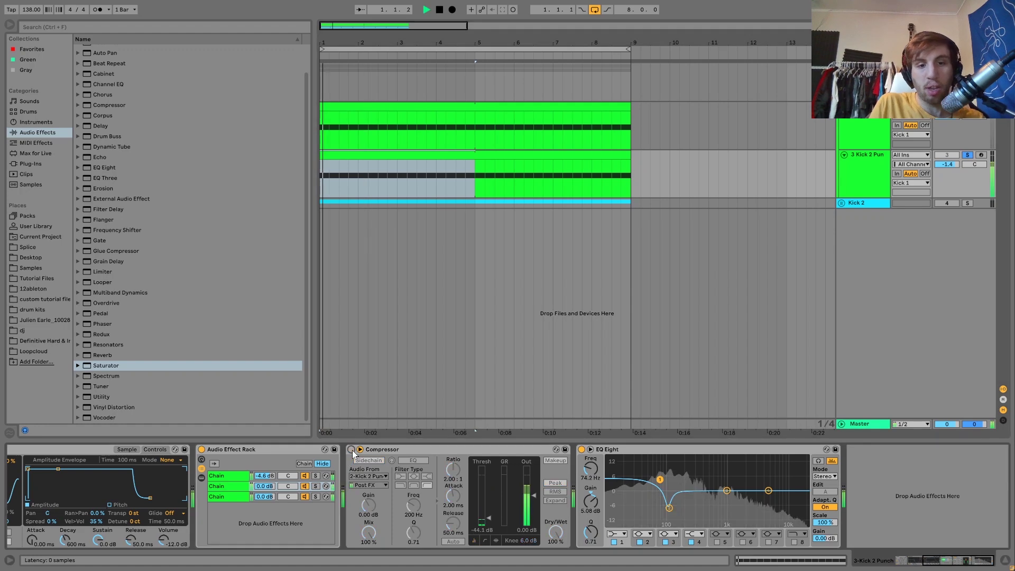
click(351, 449)
key(space)
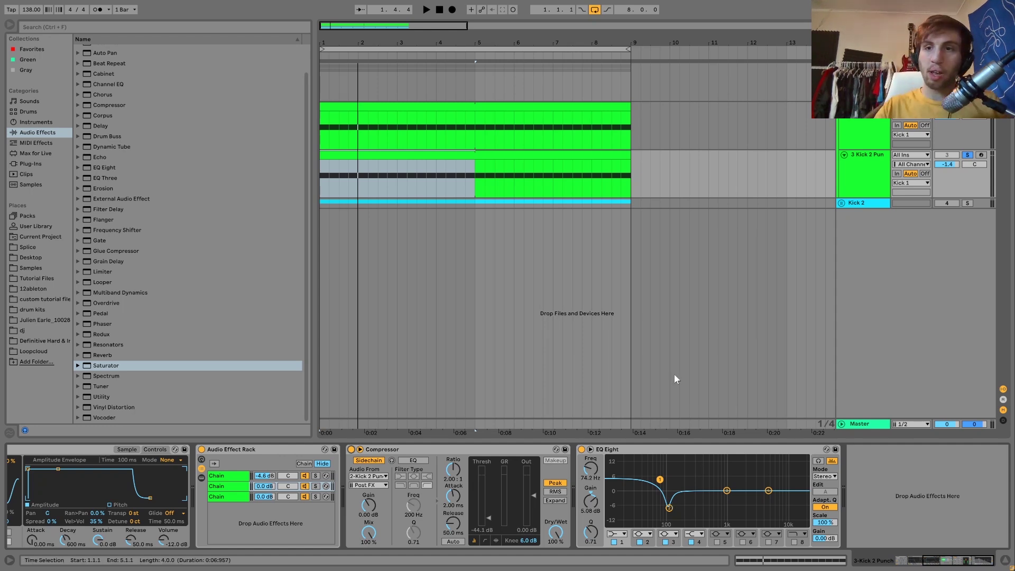
- Select the Kick 1 group and compare the full kick with the Drum Buss enabled and bypassed
click(865, 69)
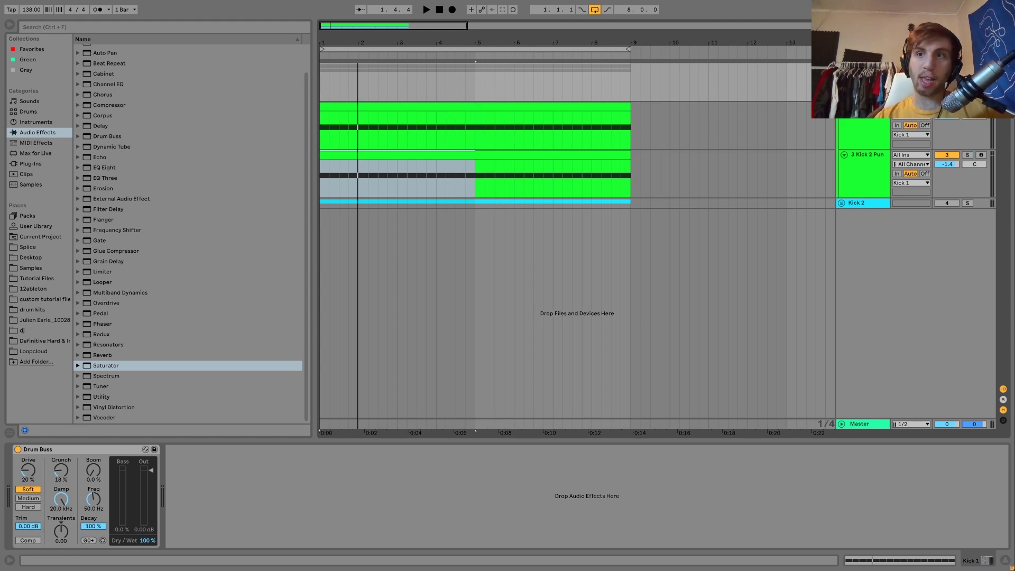
key(space)
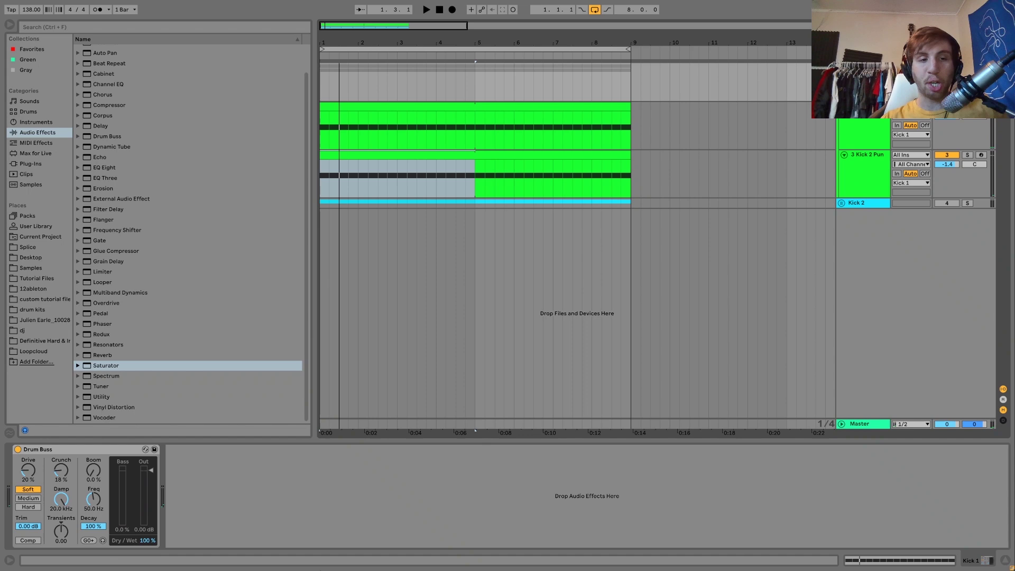
key(space)
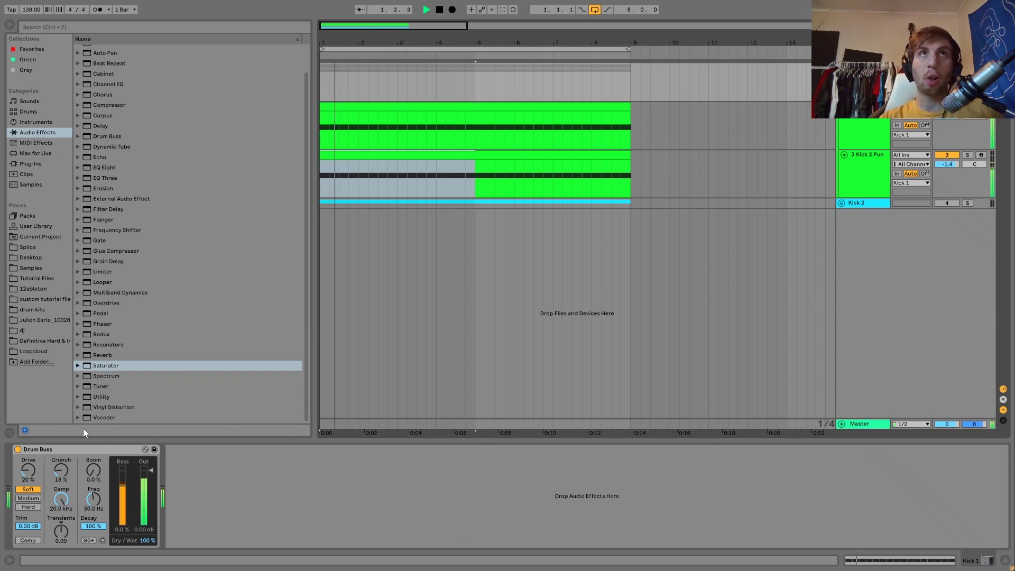
click(18, 449)
key(space)
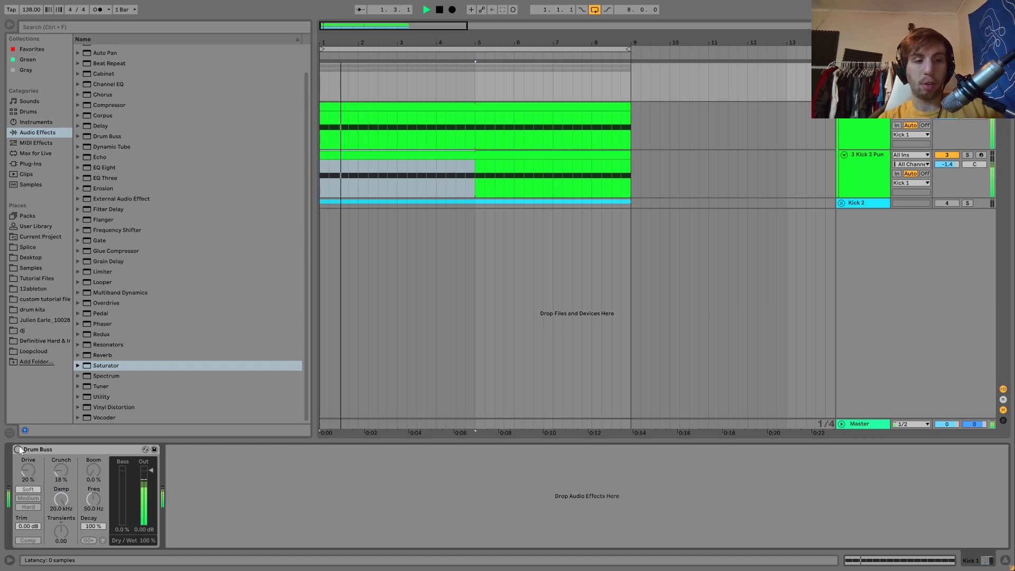
click(18, 449)
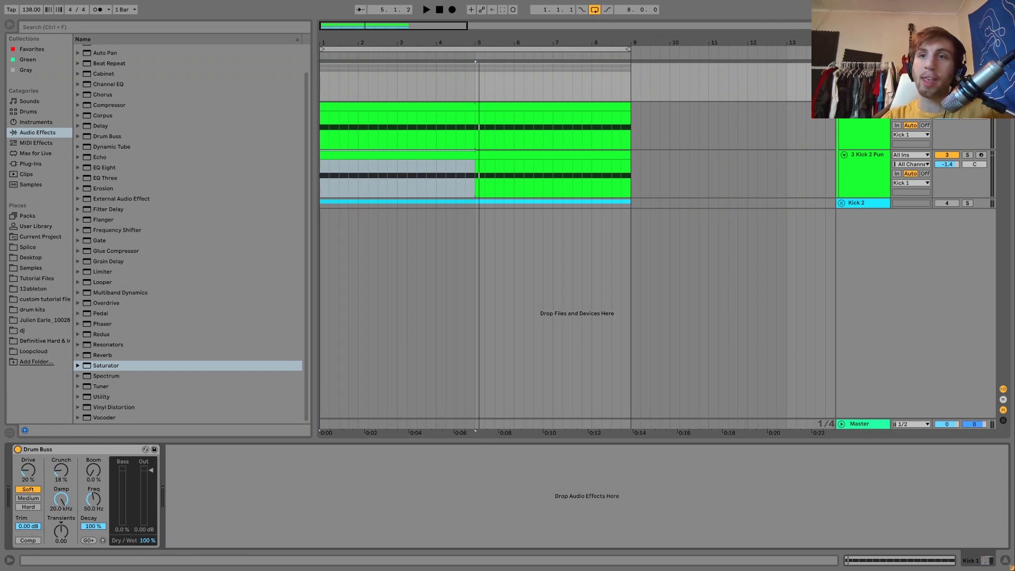
- Collapse the Kick 1 group and expand the Kick 2 group
click(842, 68)
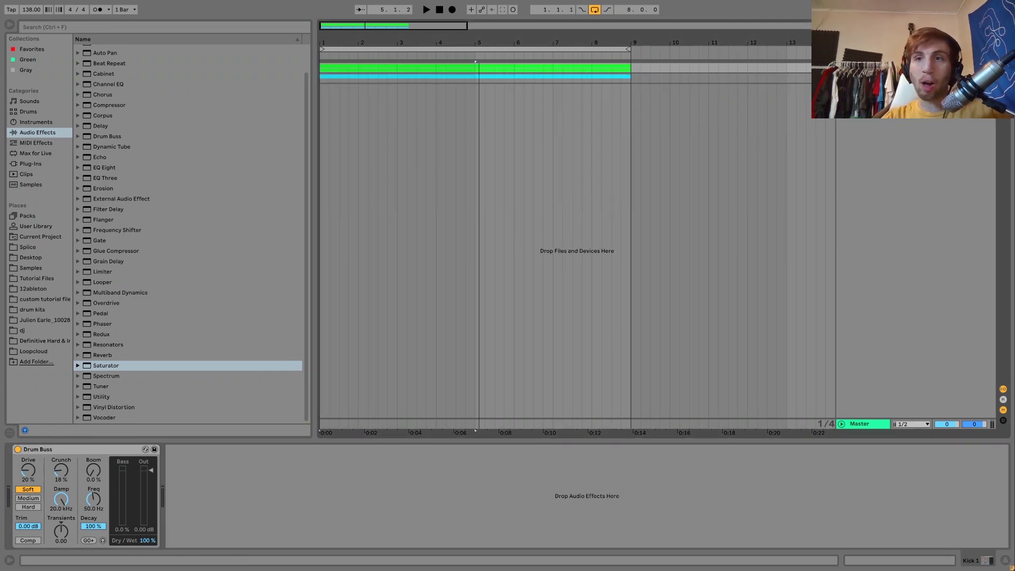
key(Down)
click(842, 77)
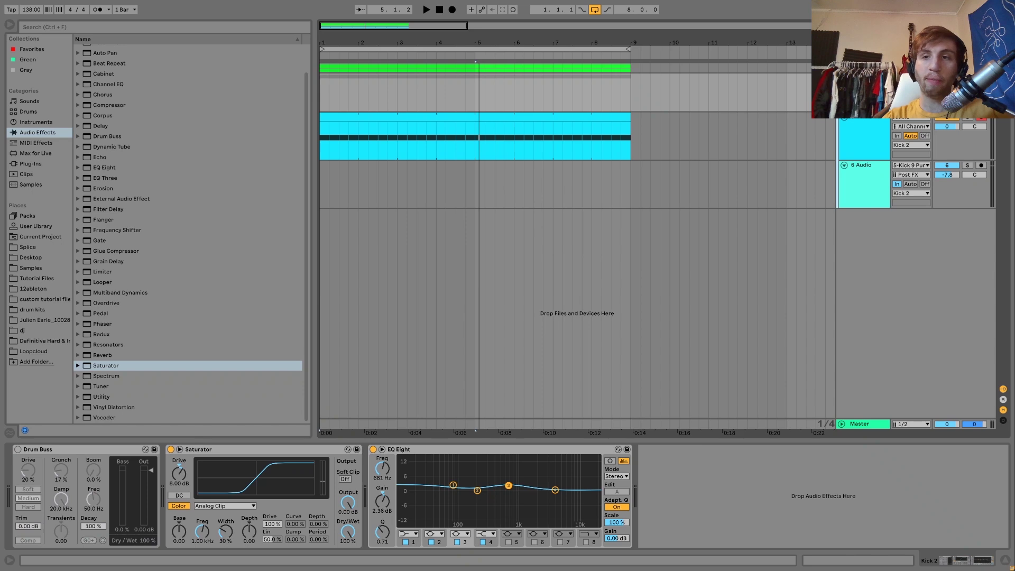
- Select the 5-Kick 9 Punch track, display the sample in its Simpler and play the kick
click(876, 136)
click(556, 303)
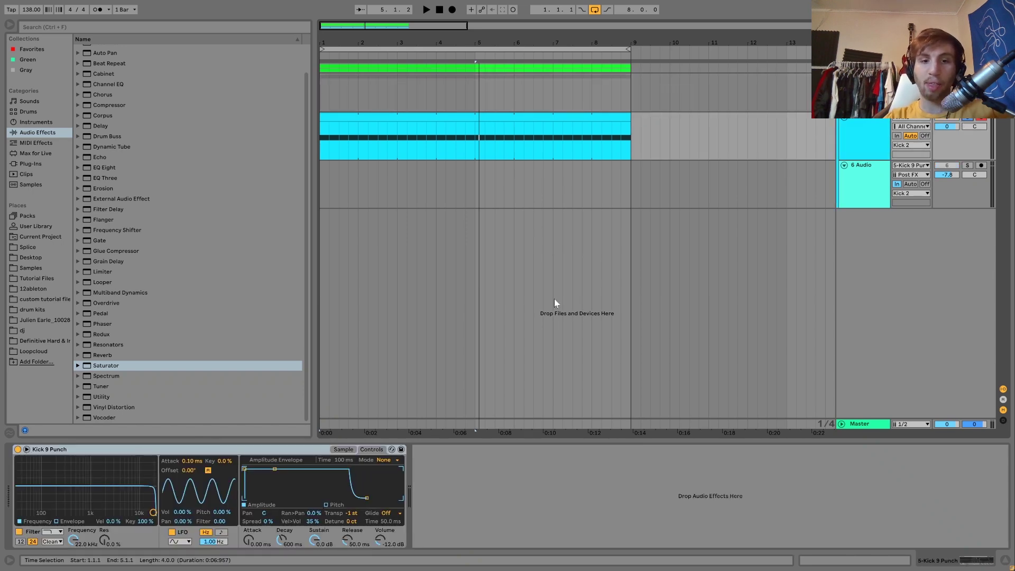
click(344, 449)
key(space)
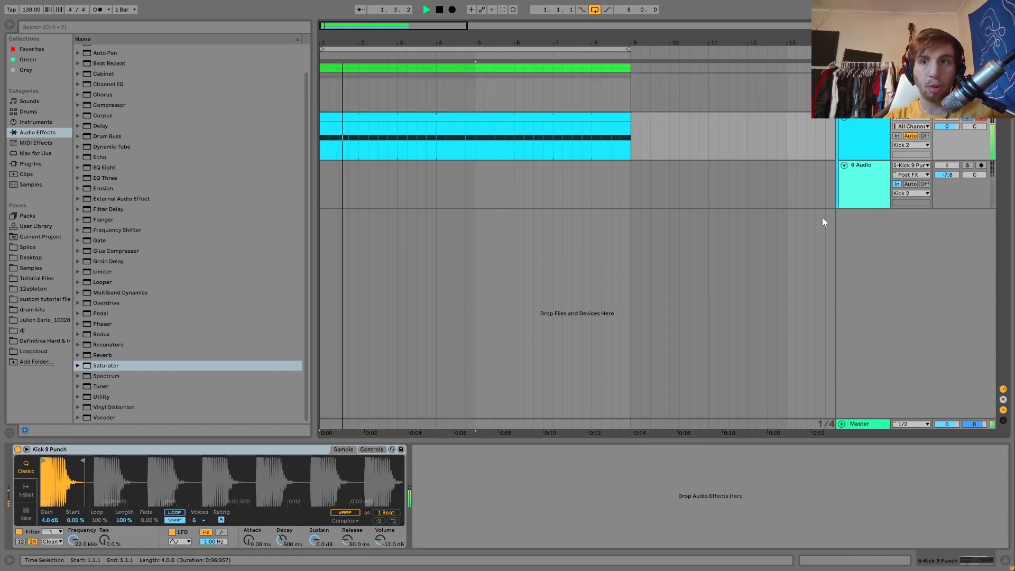
- Play the dry Kick 9 Punch track and show its source sample, Kick 9 Punch.wav, in the Kick 9 - 137 Bpm folder
key(space)
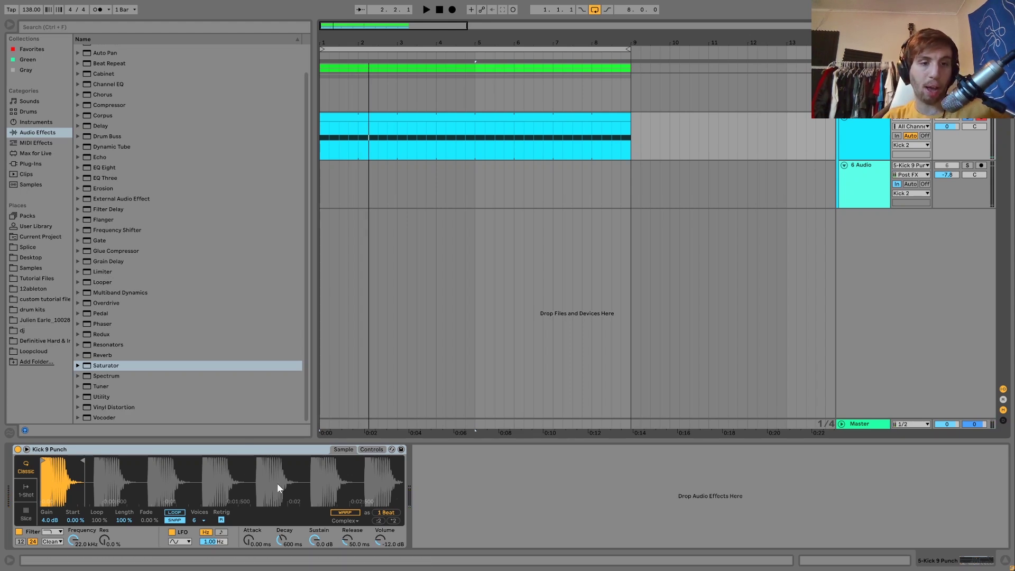
key(space)
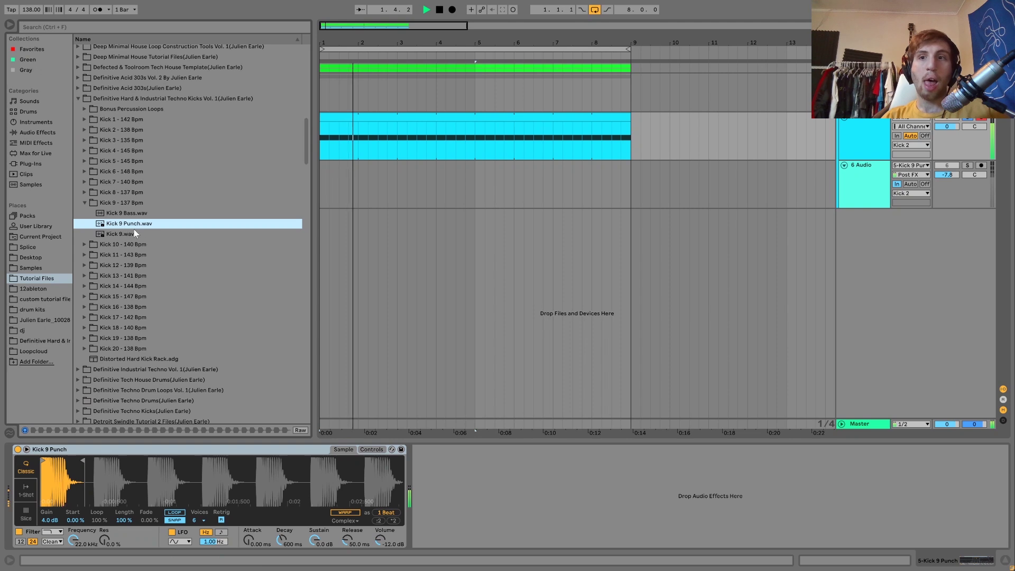
key(space)
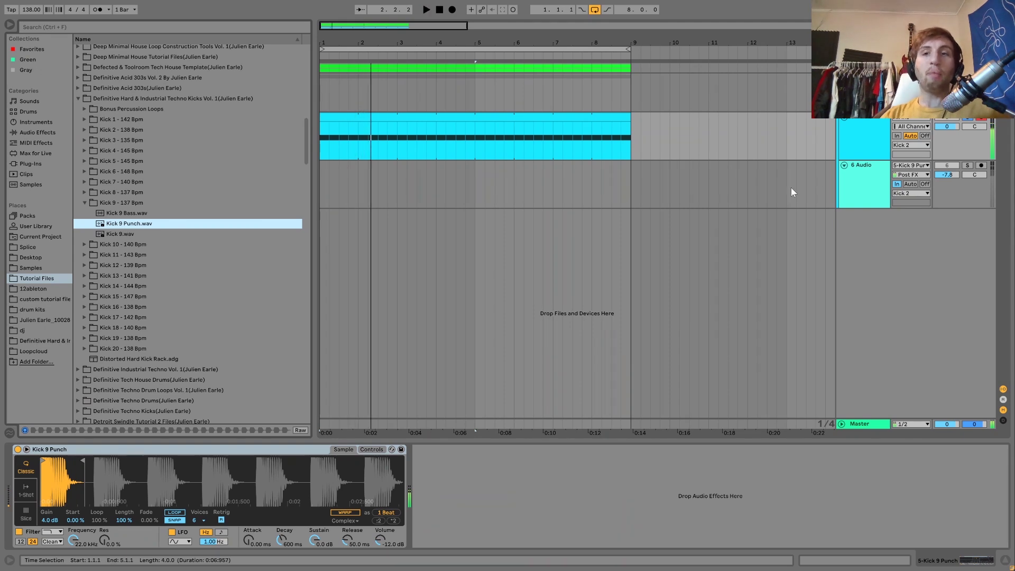
- Solo the 6 Audio track, then display the Kick 9 Punch Simpler again and play the kick
click(880, 173)
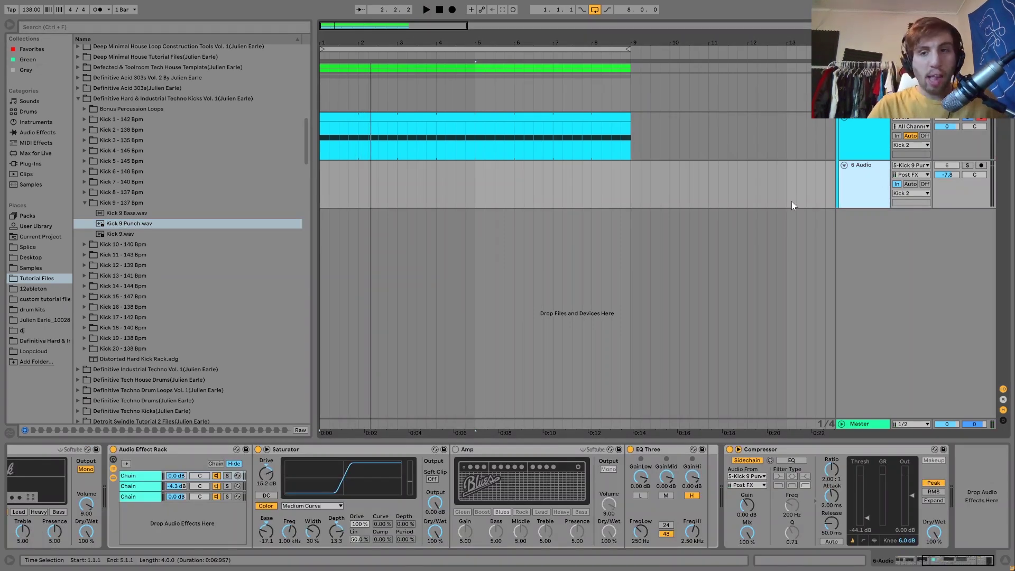
click(968, 166)
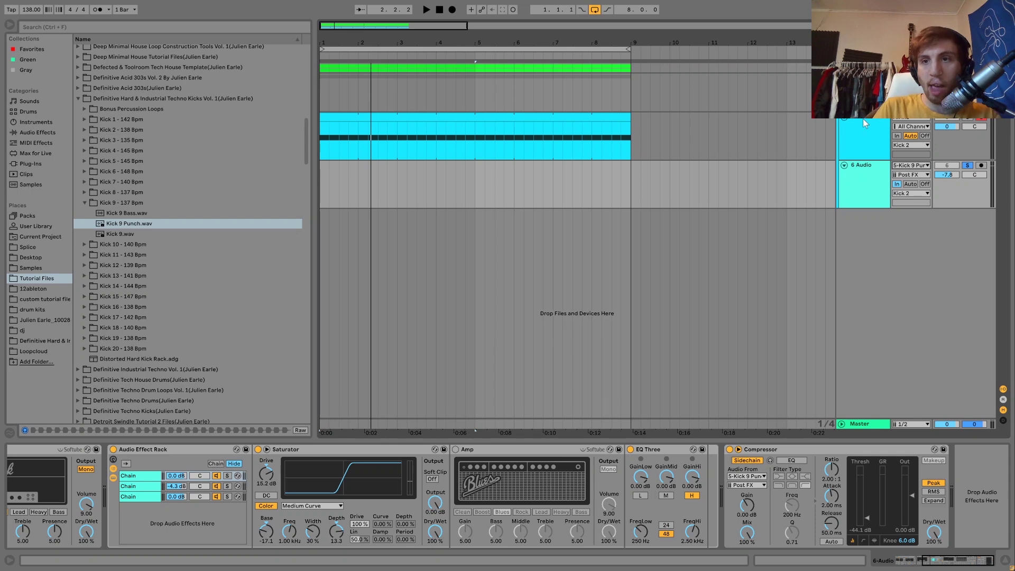
click(853, 136)
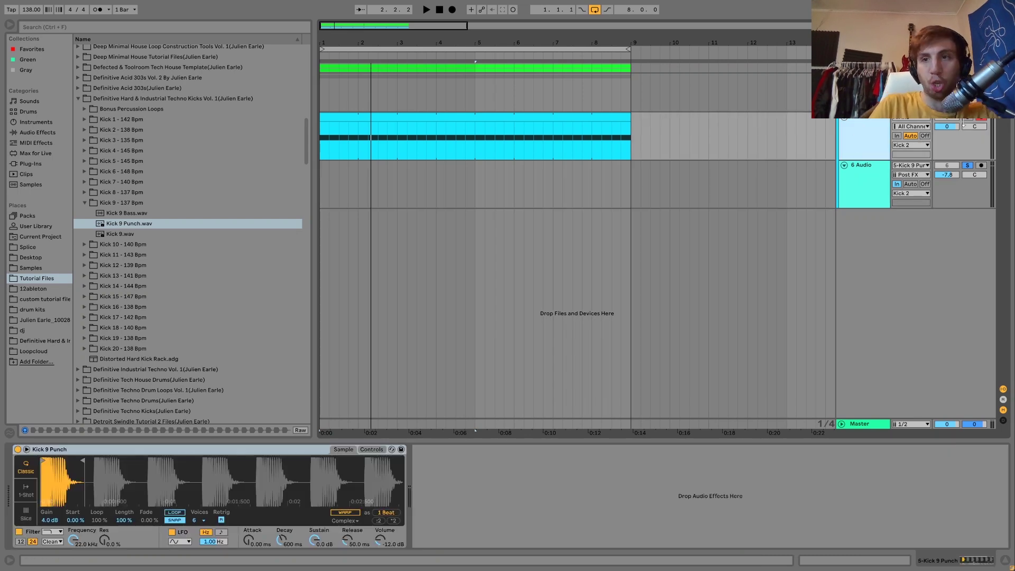
key(space)
key(space)
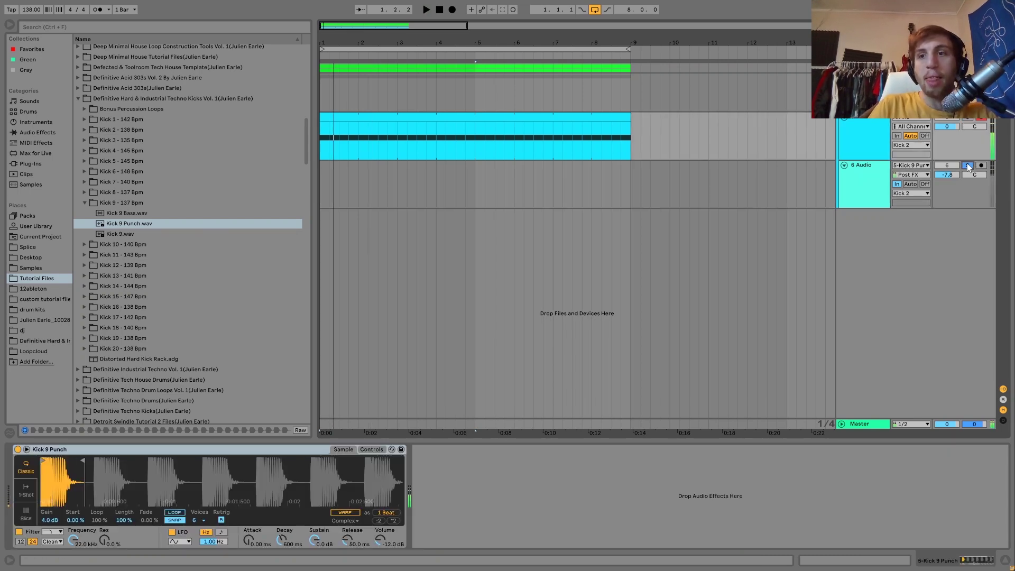
- Display the 6 Audio track's effects, check its input routing from 5-Kick 9 Punch and play the processed layer
click(854, 182)
click(897, 166)
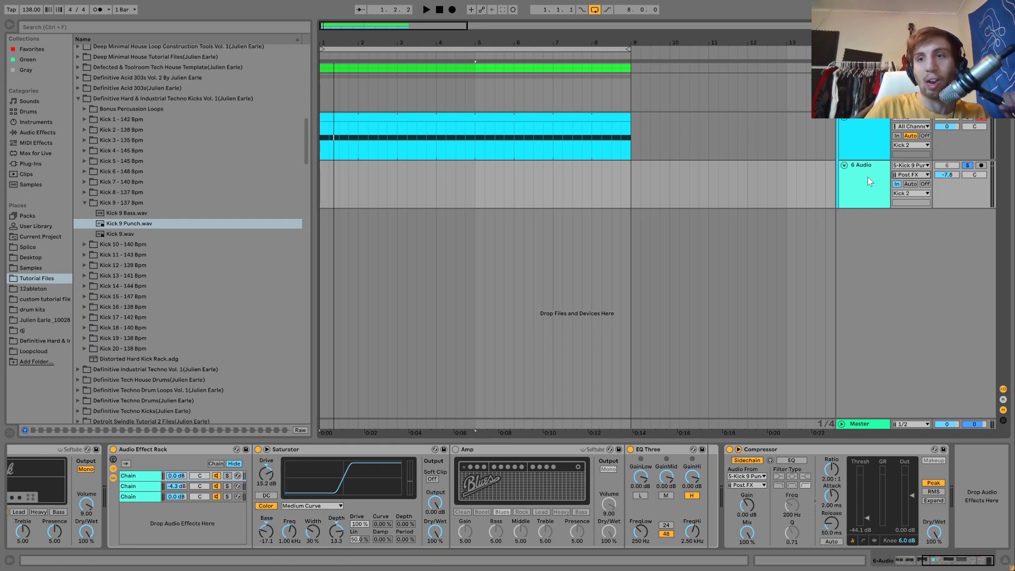
key(space)
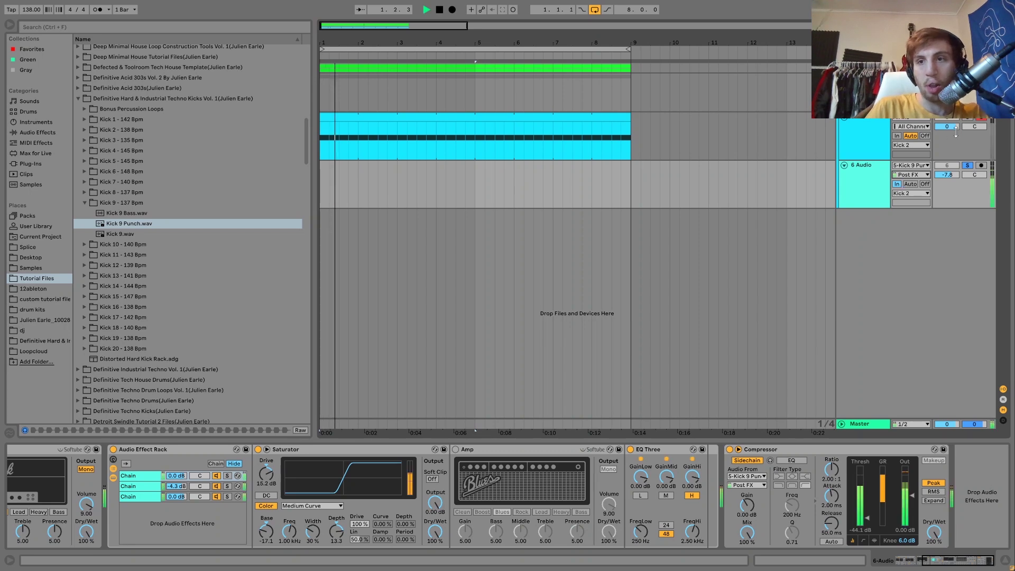
- Group all effects on the 6 Audio track into one rack and compare the layer with the rack bypassed and enabled
click(789, 453)
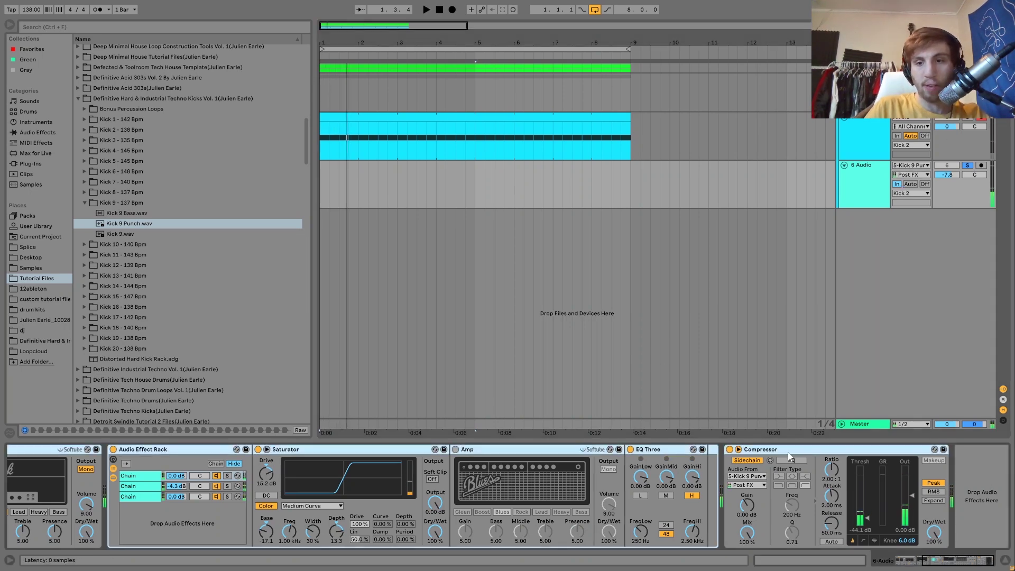
key(ctrl+g)
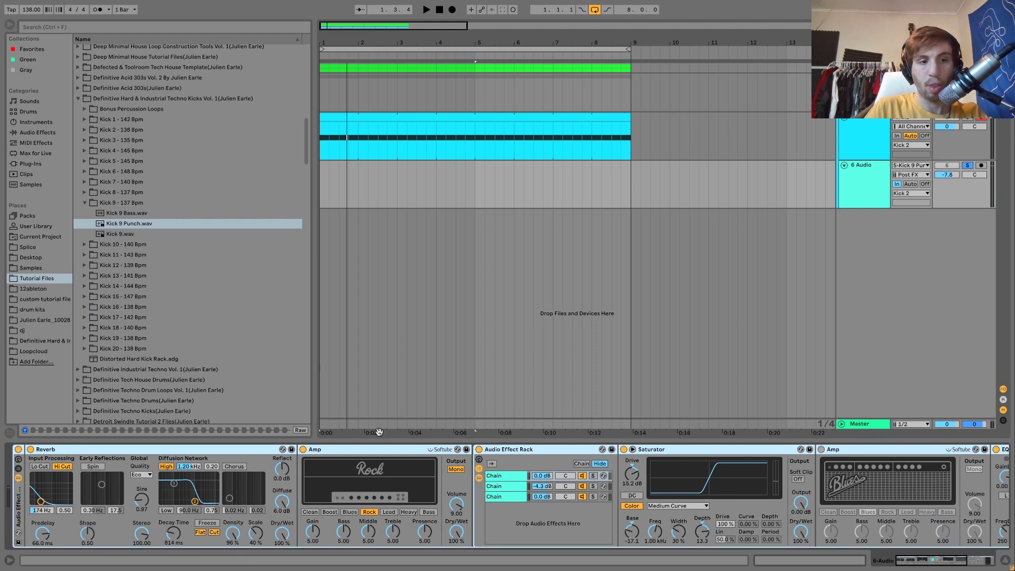
key(space)
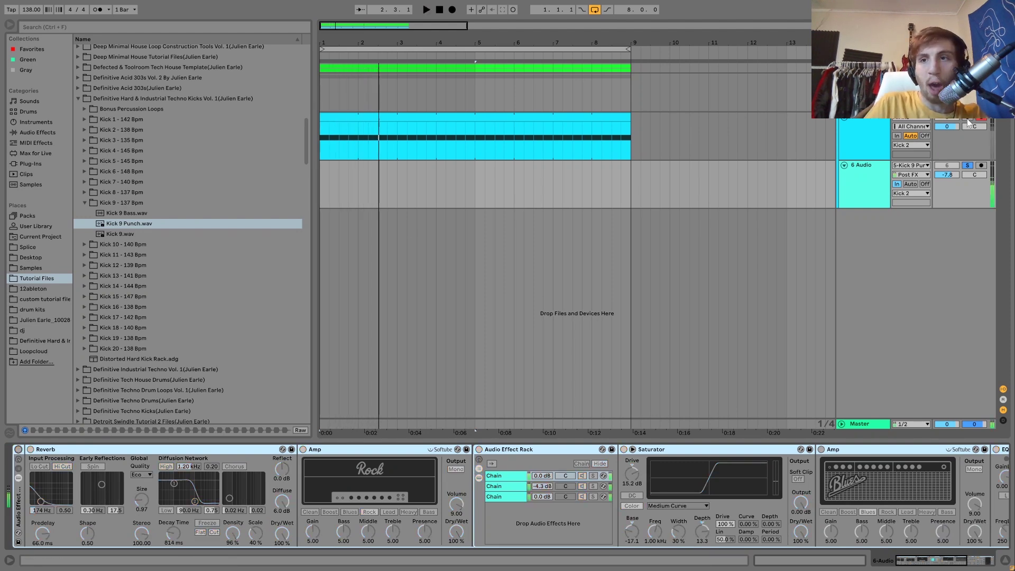
click(968, 165)
click(968, 165)
click(869, 176)
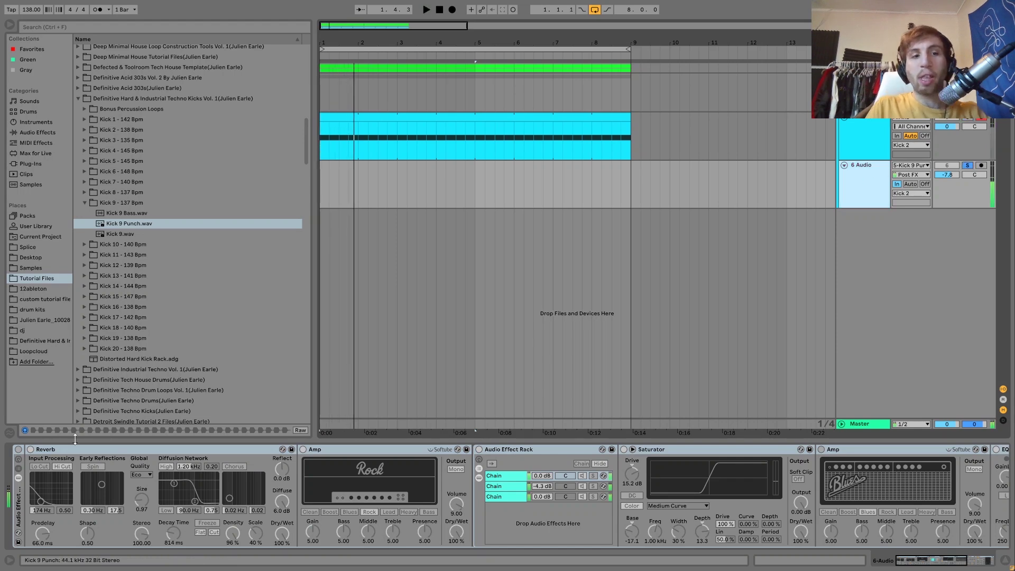
click(18, 450)
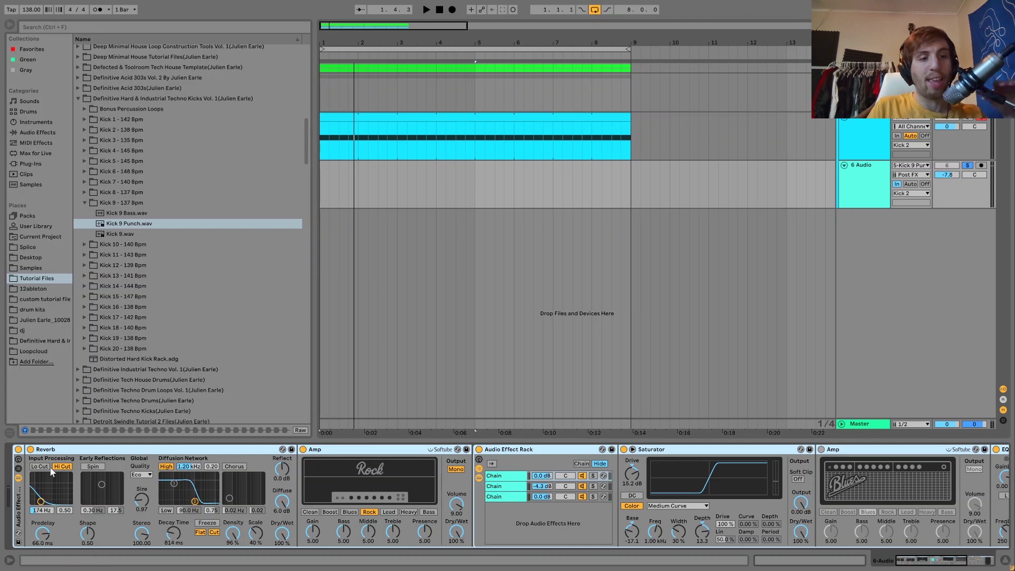
- Play the processed 6 Audio track and review its effects chain from the Reverb through to the sidechain Compressor
scroll(47, 471, right, 5)
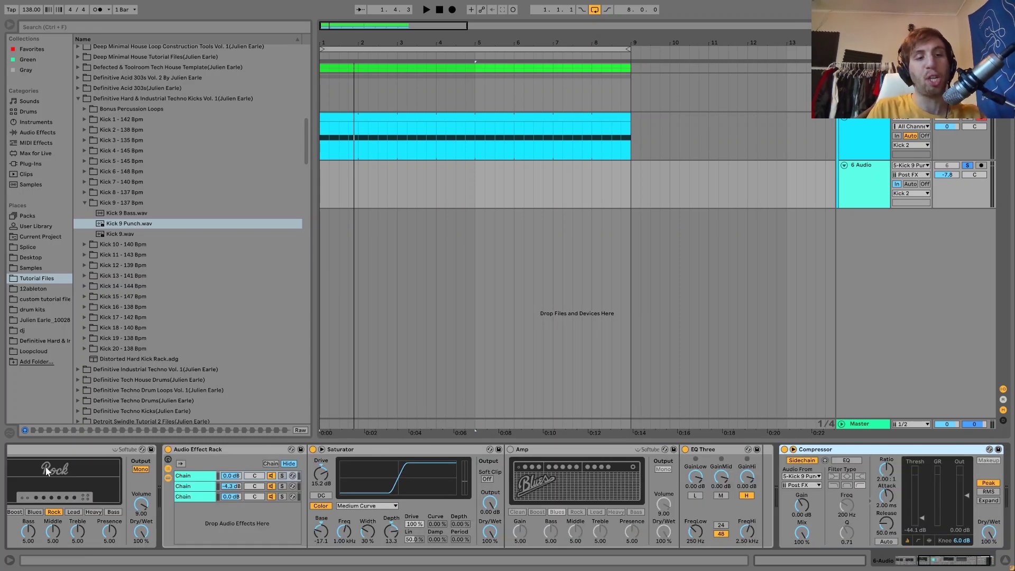
scroll(46, 470, left, 5)
key(space)
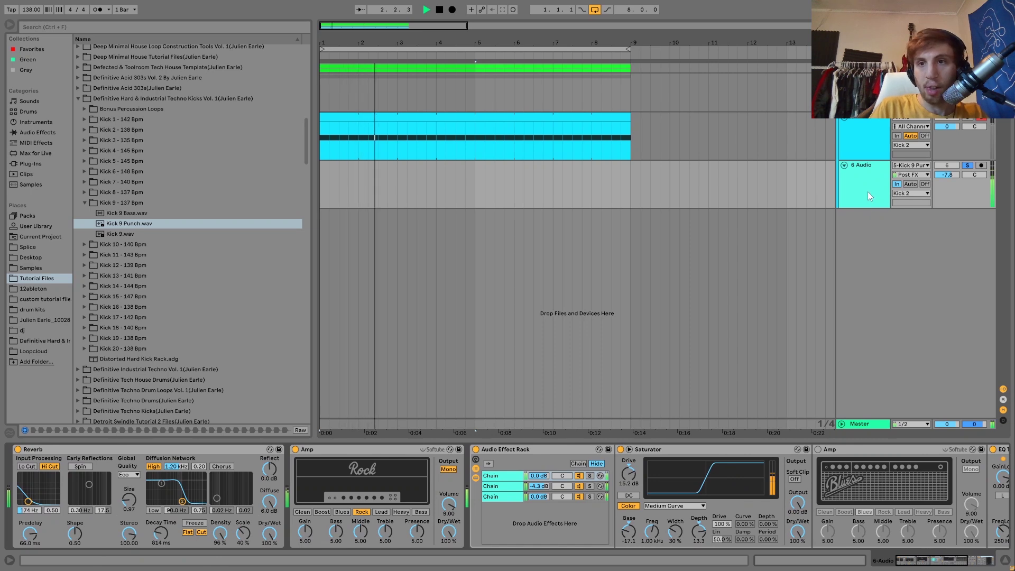
key(space)
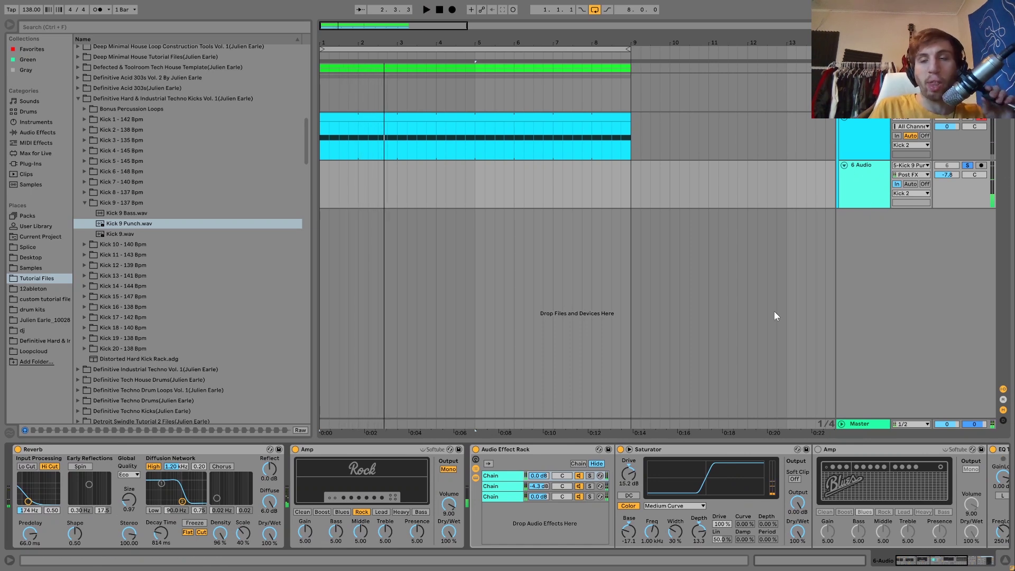
key(space)
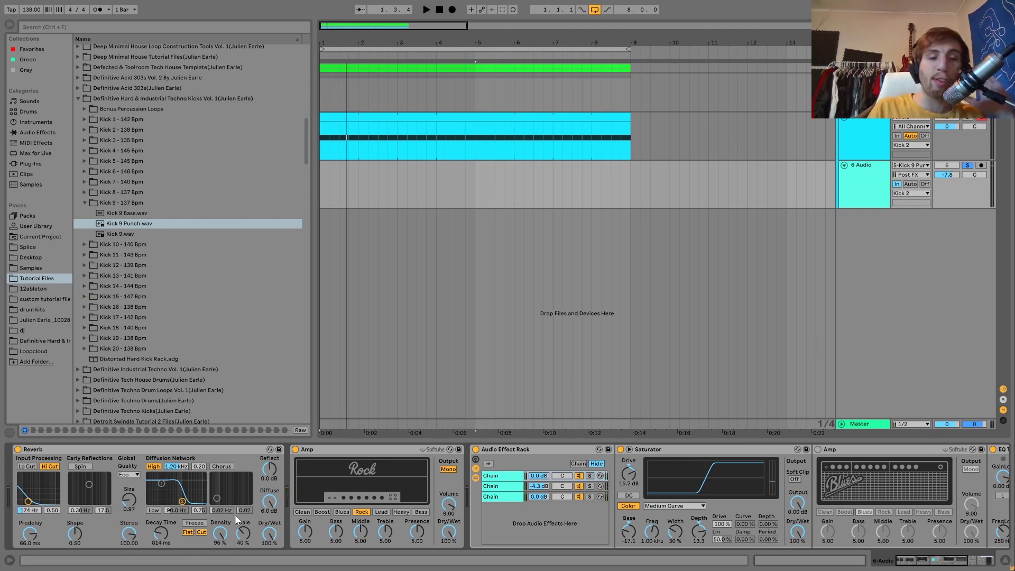
scroll(337, 471, right, 5)
scroll(337, 471, left, 5)
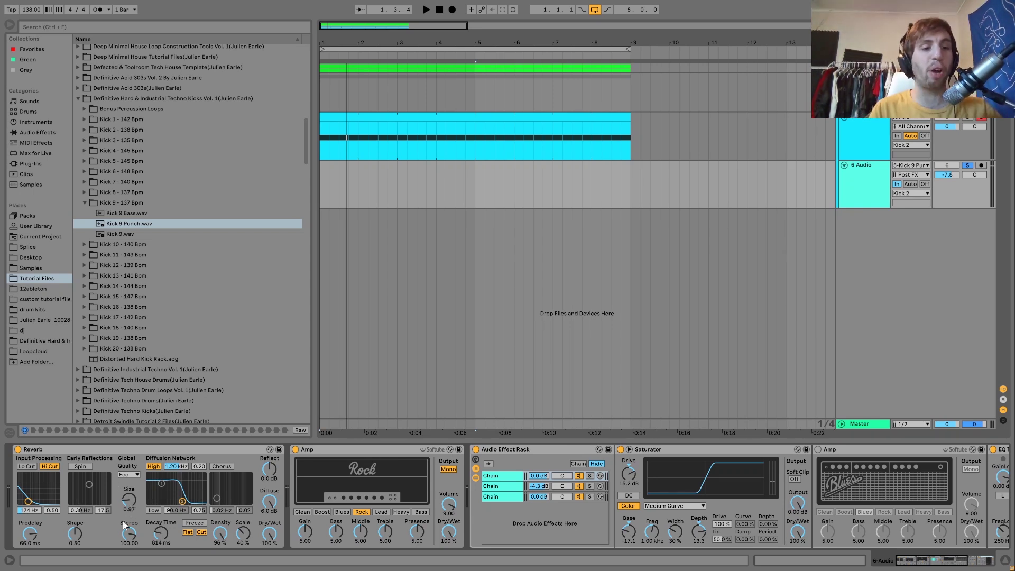
- Listen to the 6 Audio track while examining the Reverb's Size, Diffuse, Scale and Density settings
key(space)
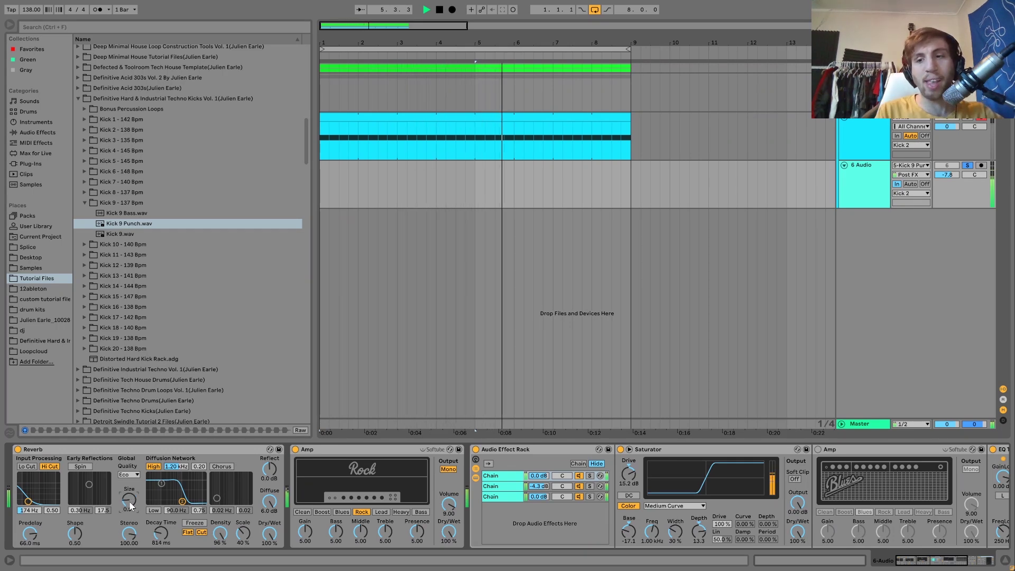
key(space)
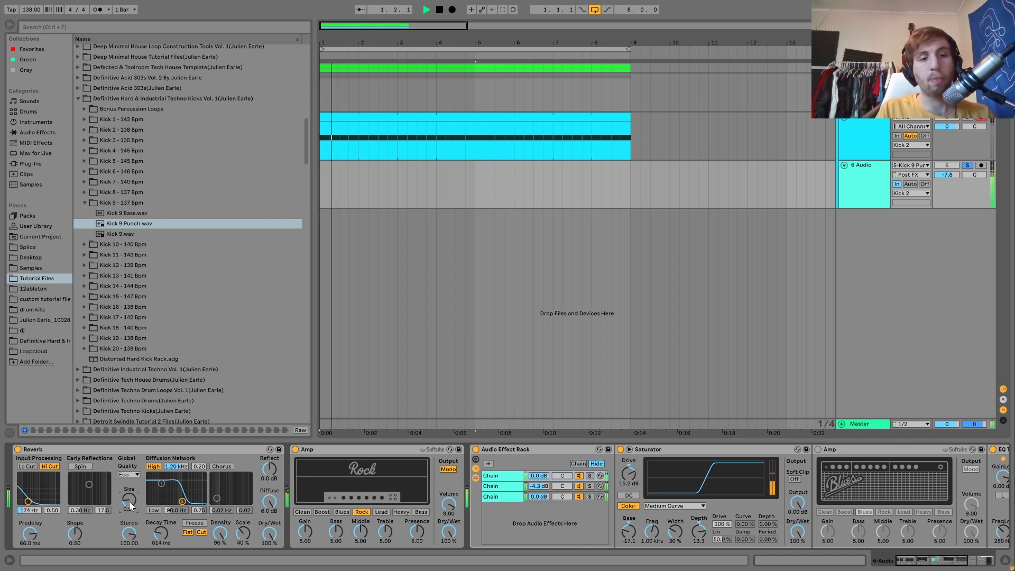
key(space)
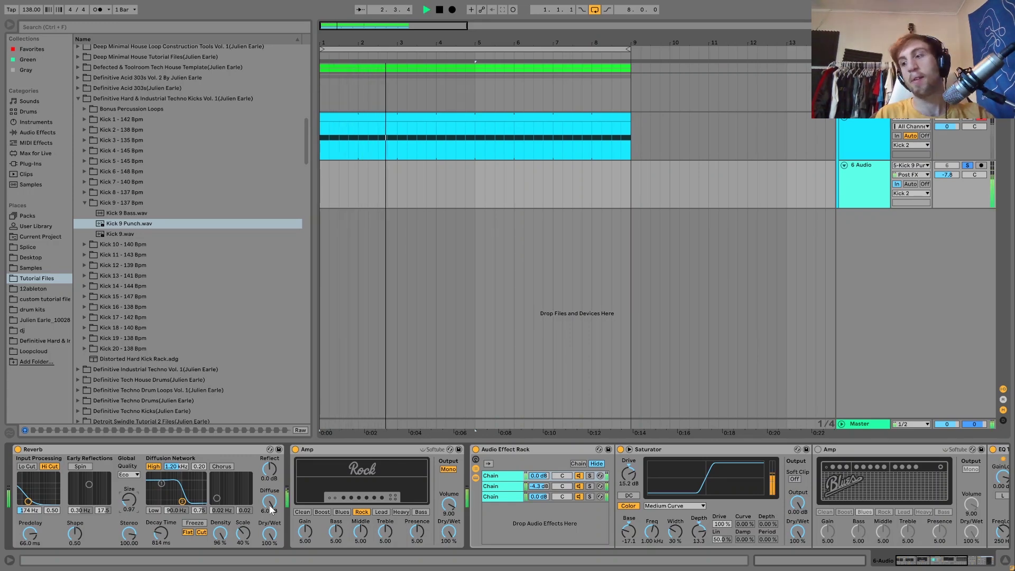
key(space)
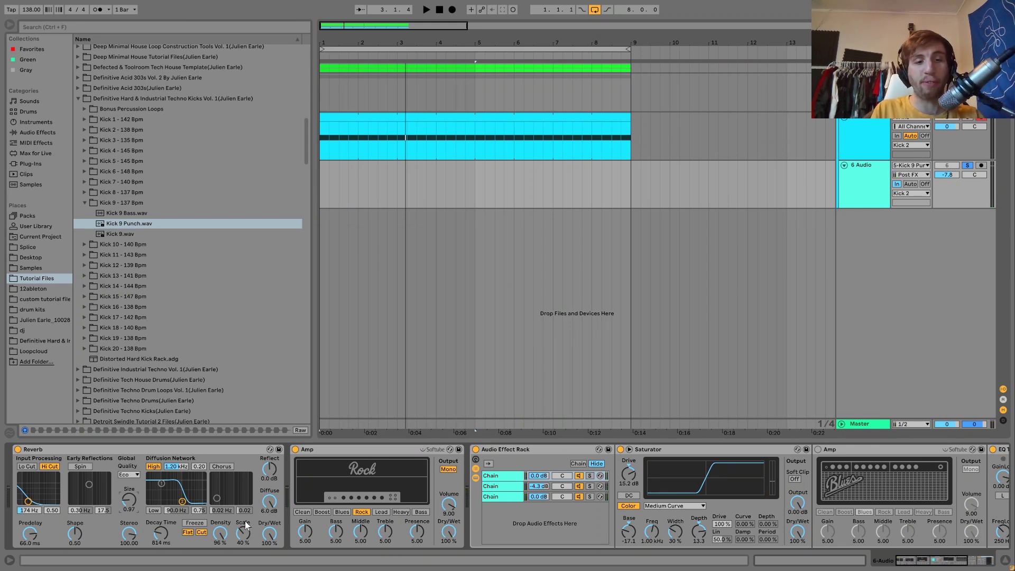
key(space)
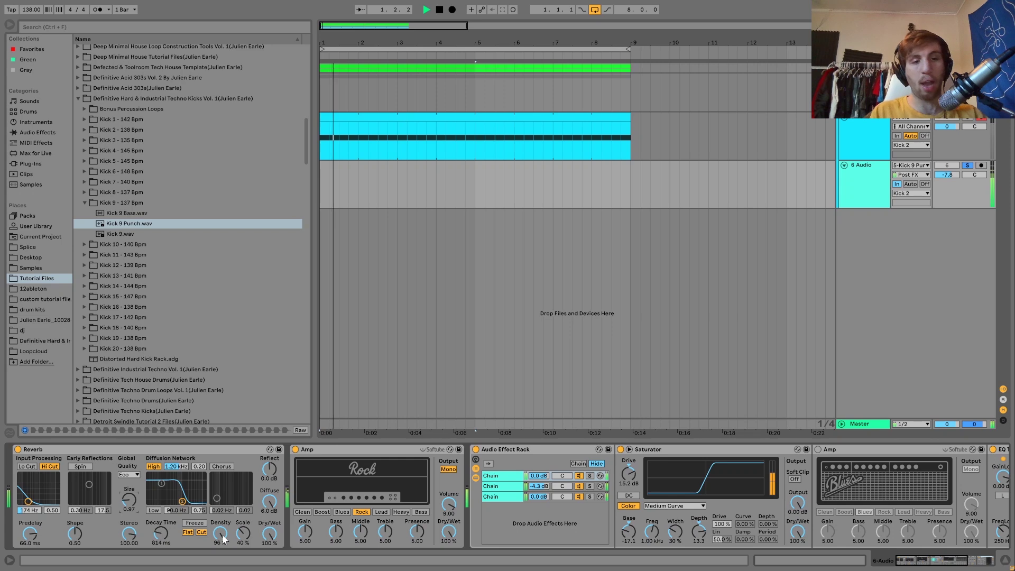
key(space)
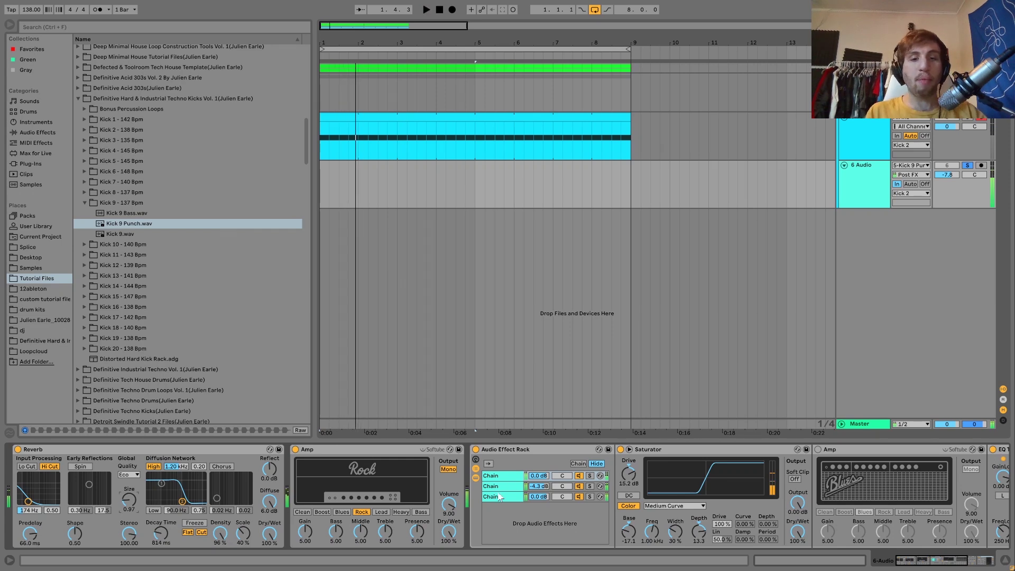
- Hide the Audio Effect Rack's inner devices and compare the reverb layer with the Rock Amp bypassed and enabled
click(475, 479)
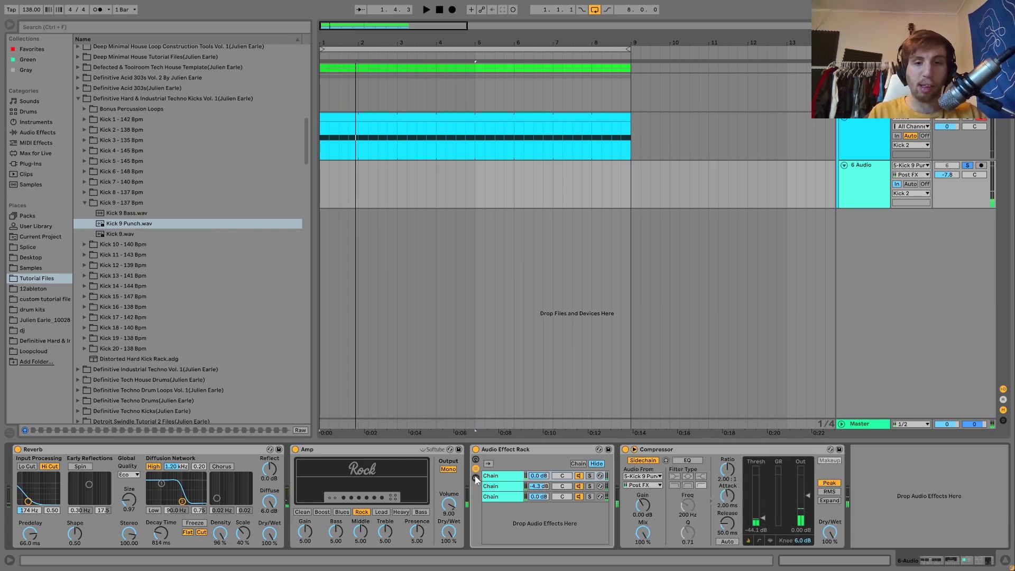
click(295, 449)
key(space)
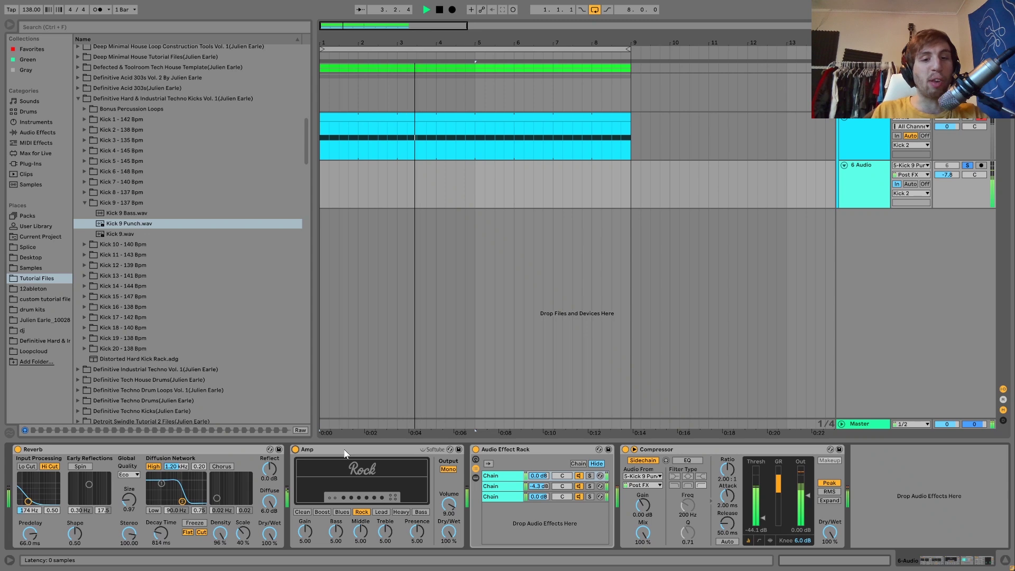
click(295, 450)
click(296, 450)
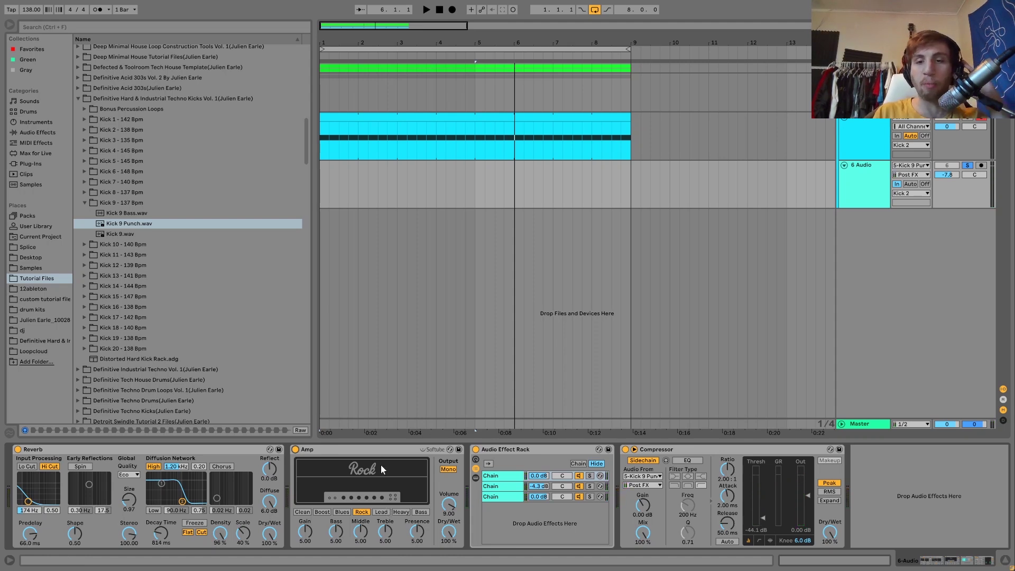
key(space)
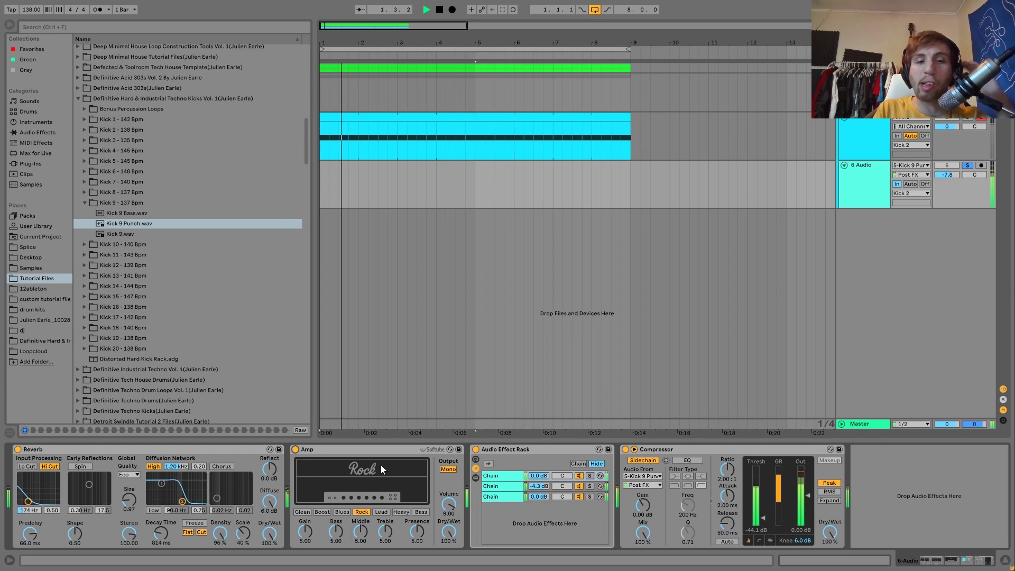
key(space)
click(295, 450)
key(space)
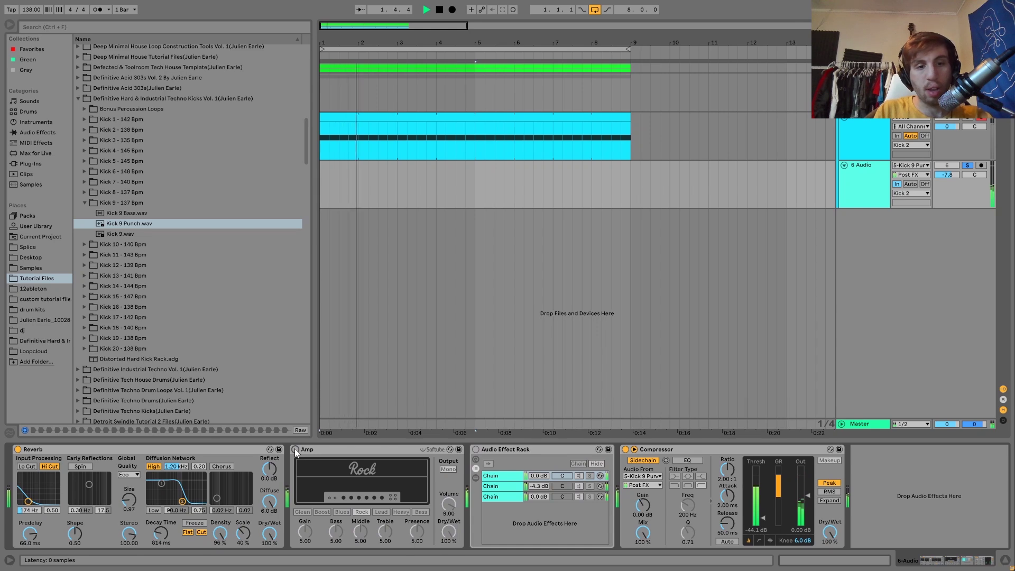
click(295, 450)
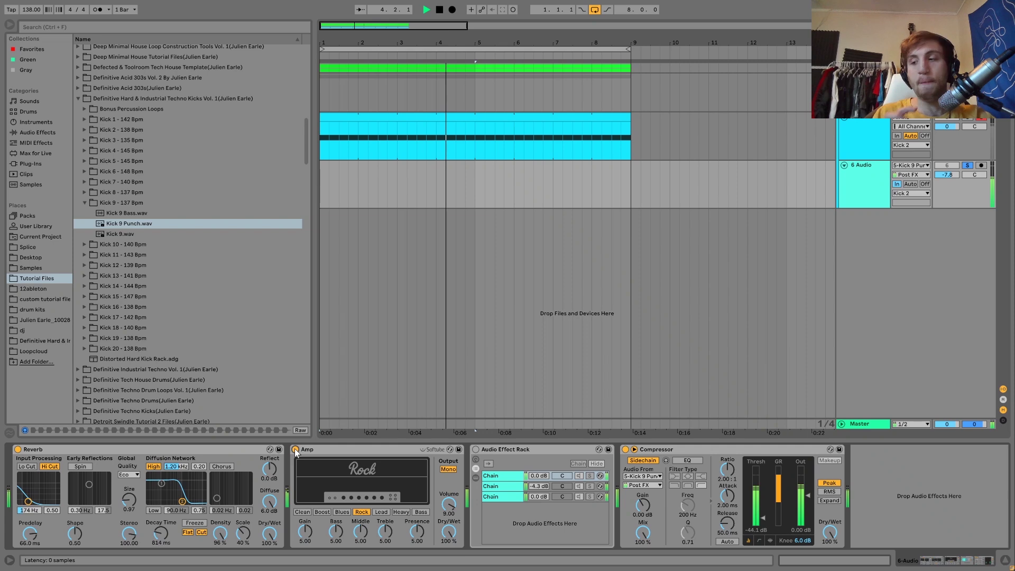
key(space)
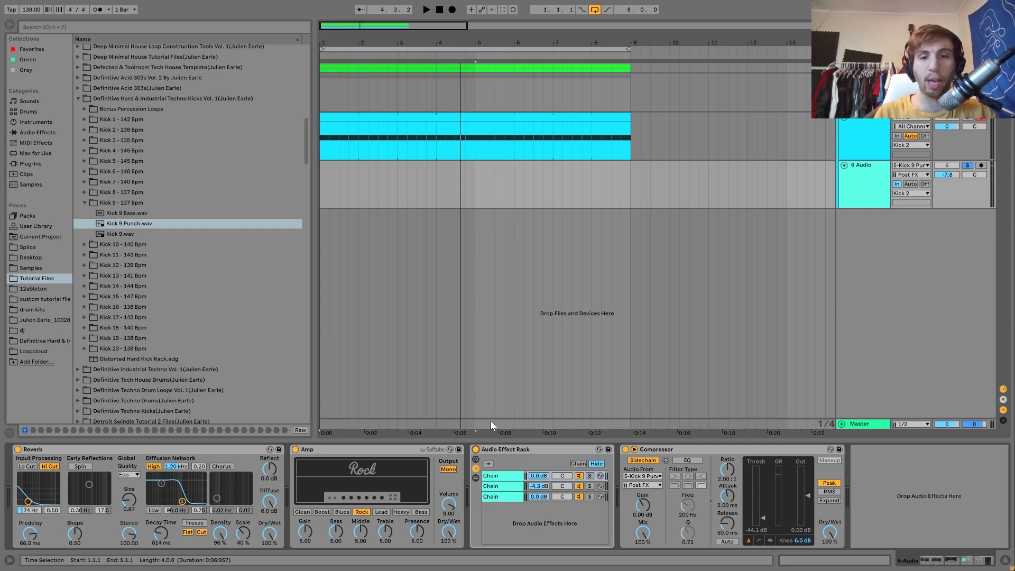
- Delete the Blues Amp from the Audio Effect Rack's first chain, then solo that chain and play it
click(496, 476)
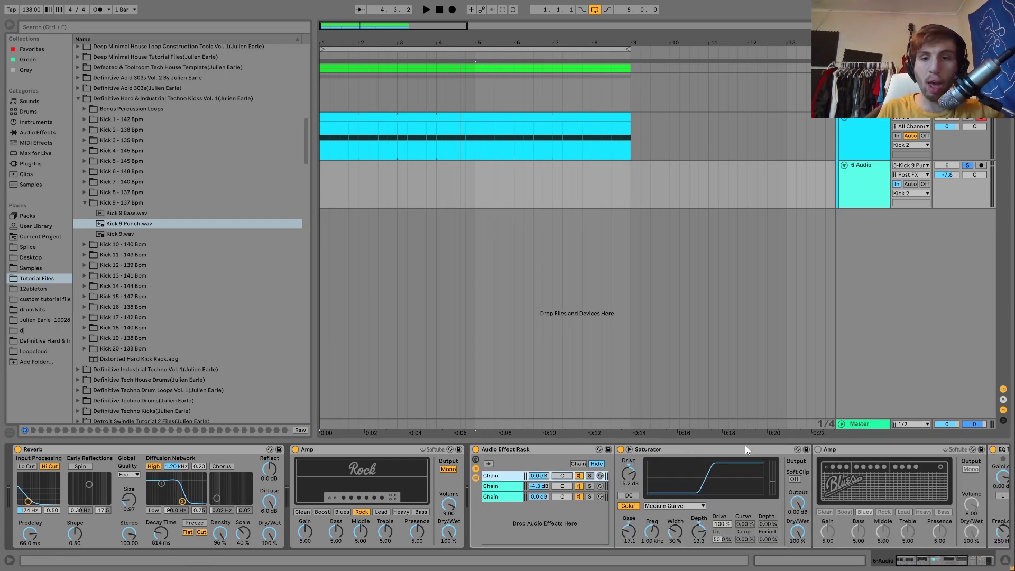
click(847, 451)
key(Delete)
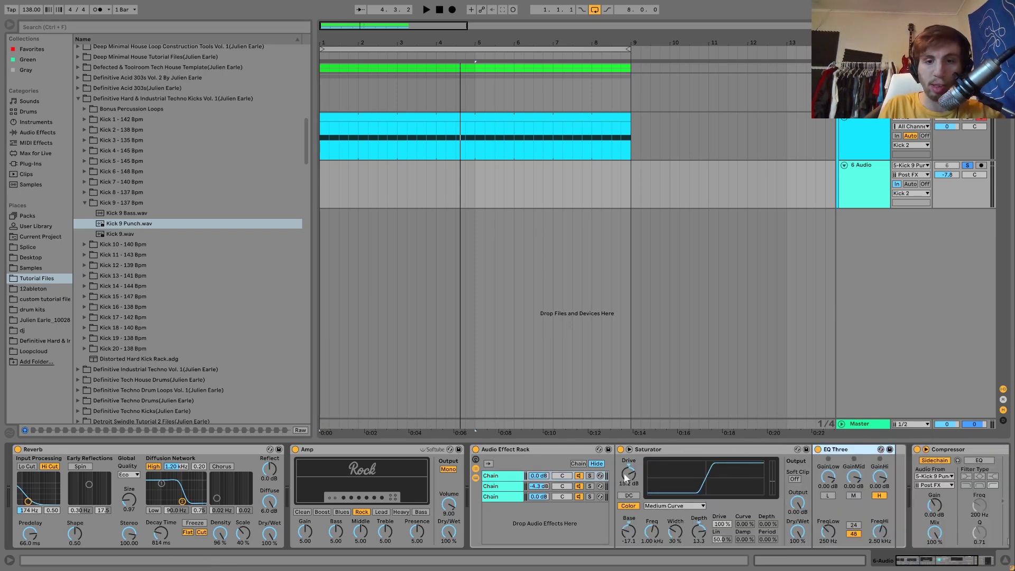
click(590, 476)
key(space)
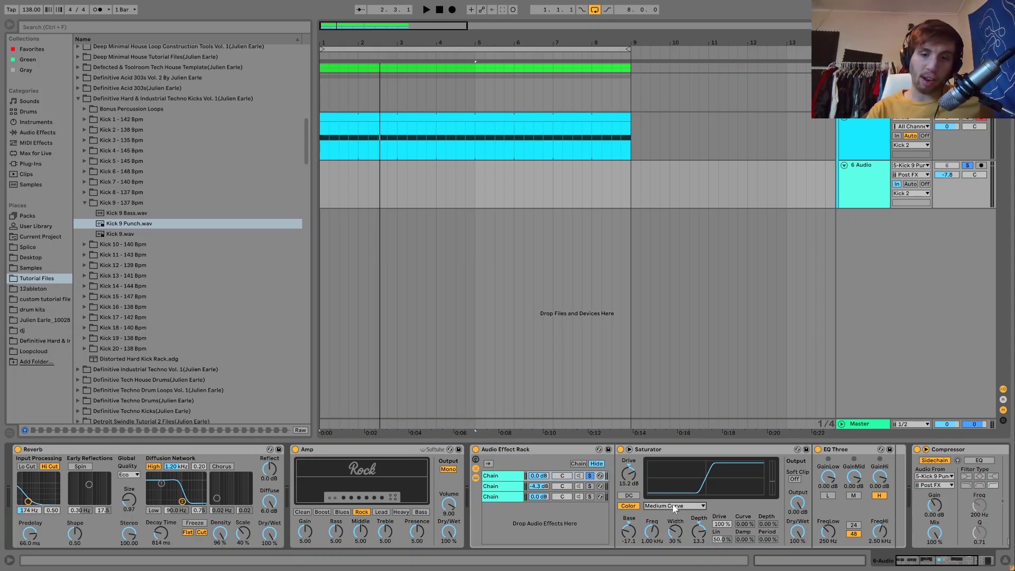
- Play the soloed first chain of the Audio Effect Rack and listen to its Saturator and EQ Three
key(space)
key(space)
key(space)
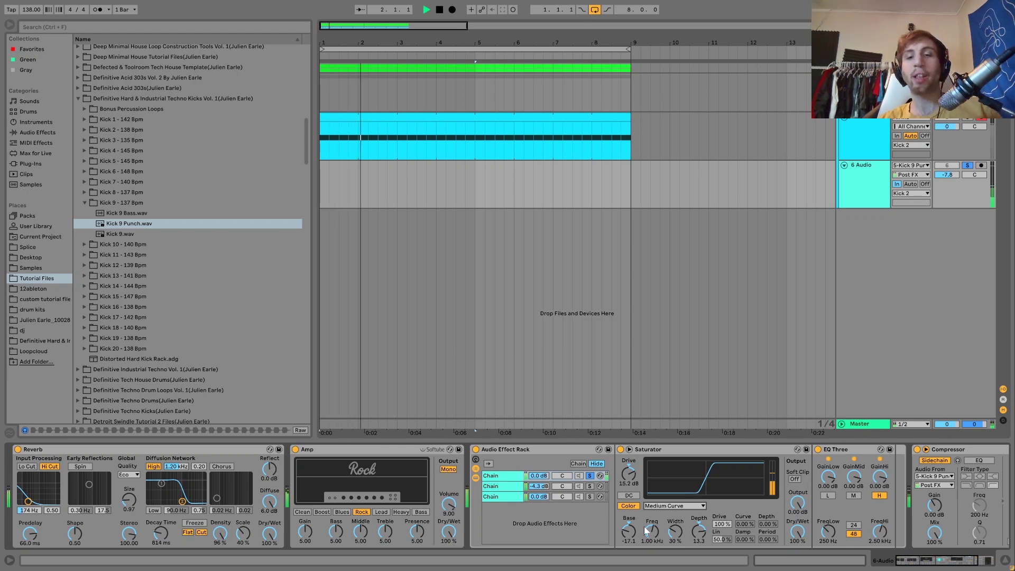
key(space)
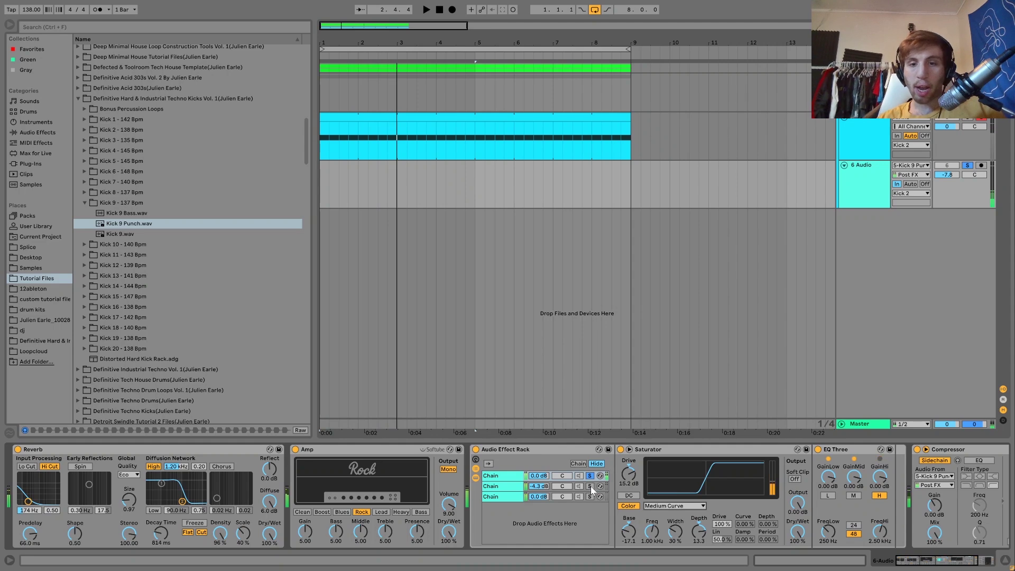
- Solo the rack's second chain, play it, and delete its inactive Blues Amp
click(590, 487)
key(space)
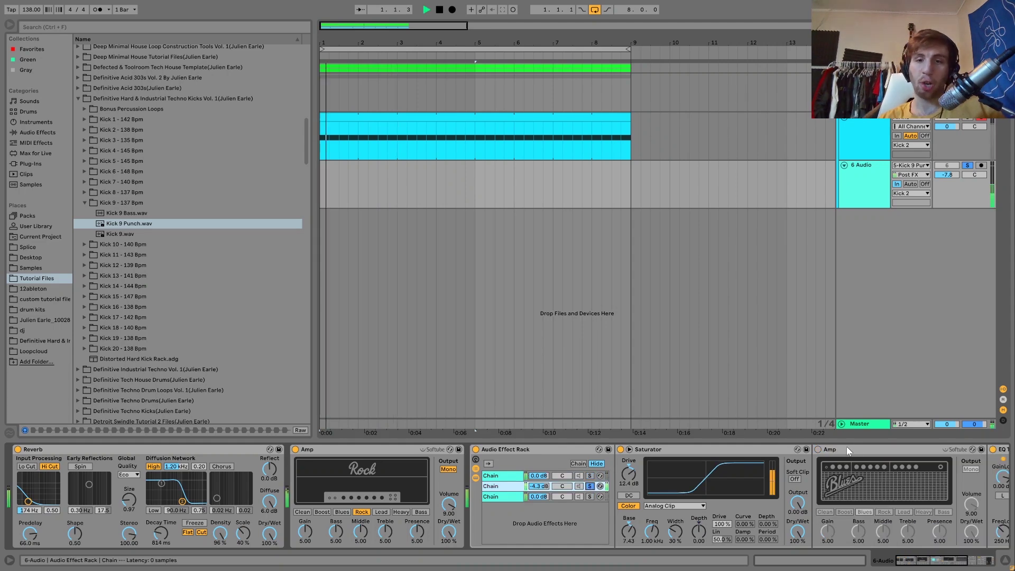
click(847, 449)
key(Delete)
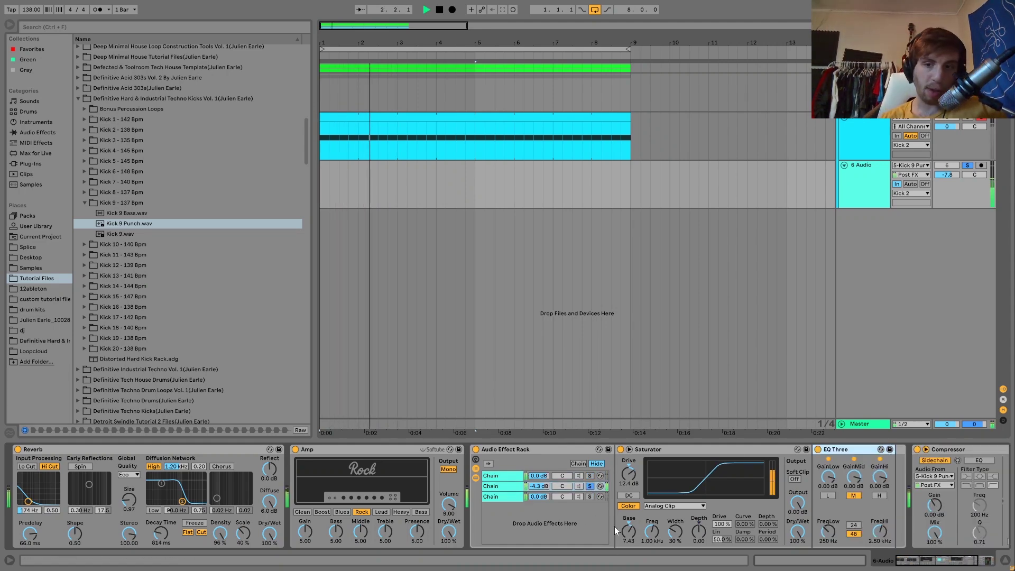
- Audition the rack's third chain in solo, clear the solo, and display the first chain's devices
click(589, 497)
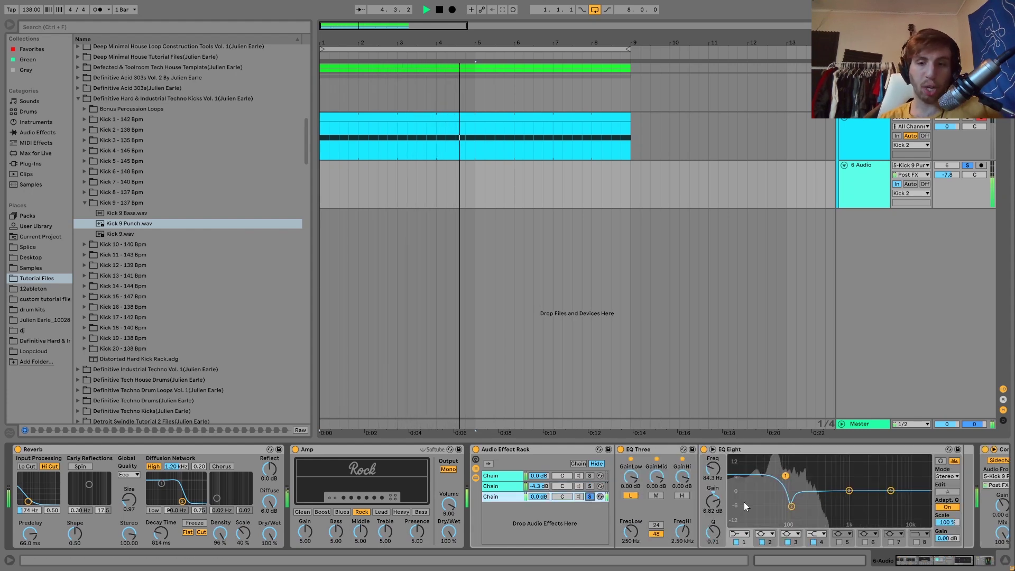
click(590, 496)
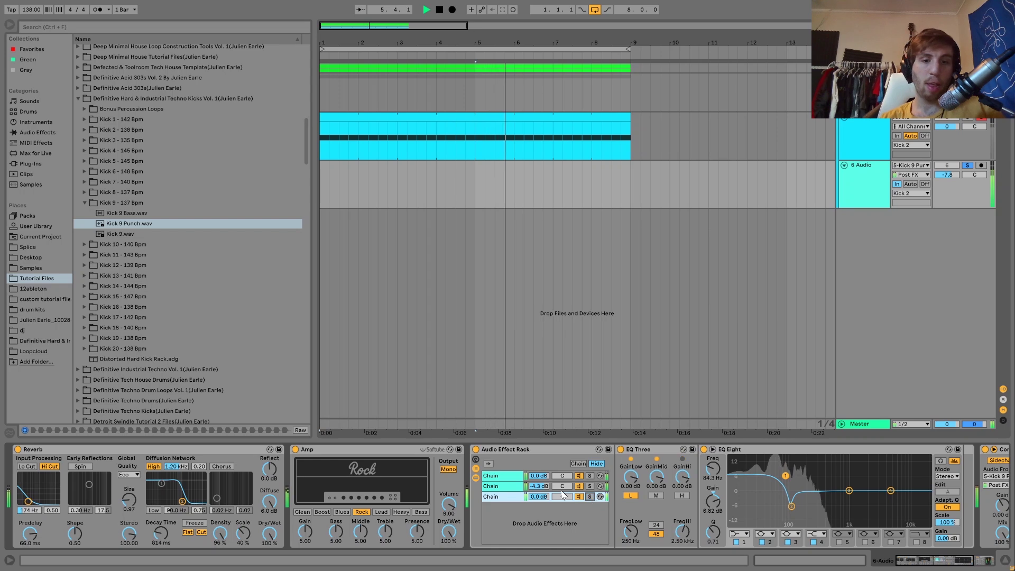
click(501, 476)
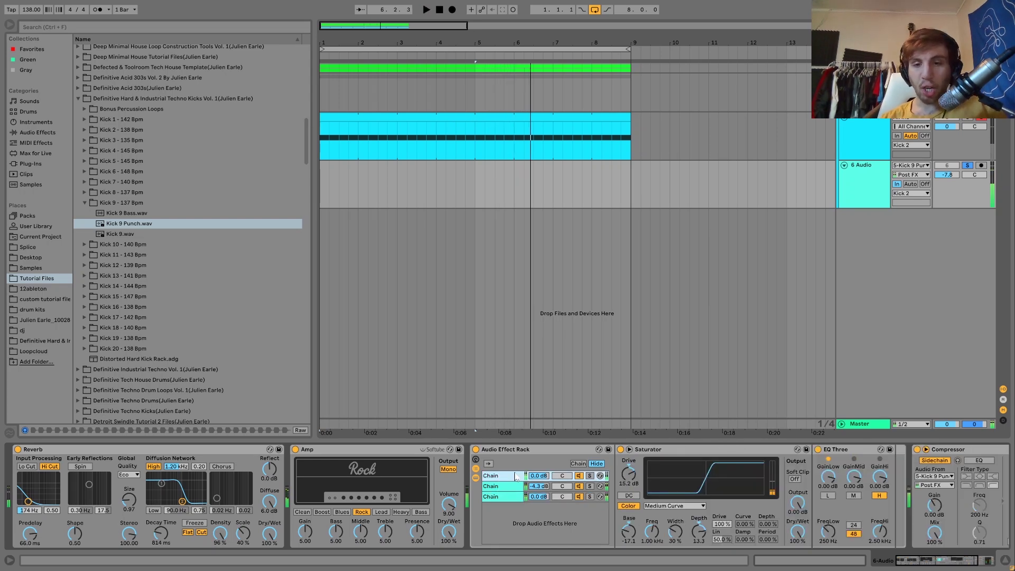
- Try a single copy of the first chain's Saturator with the Audio Effect Rack bypassed, play it, and delete the copy
drag(730, 455, 913, 486)
click(372, 449)
key(space)
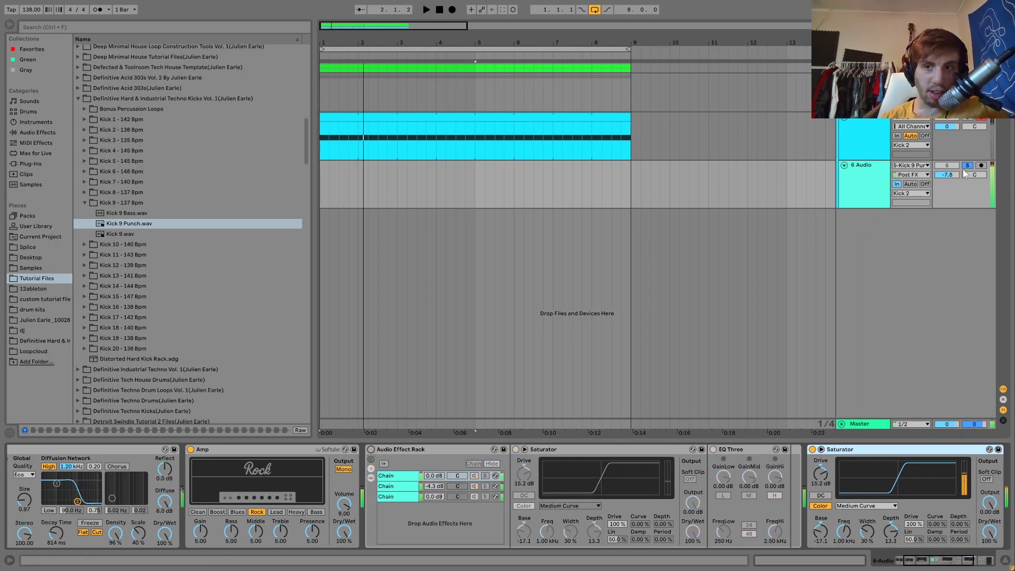
key(space)
key(space)
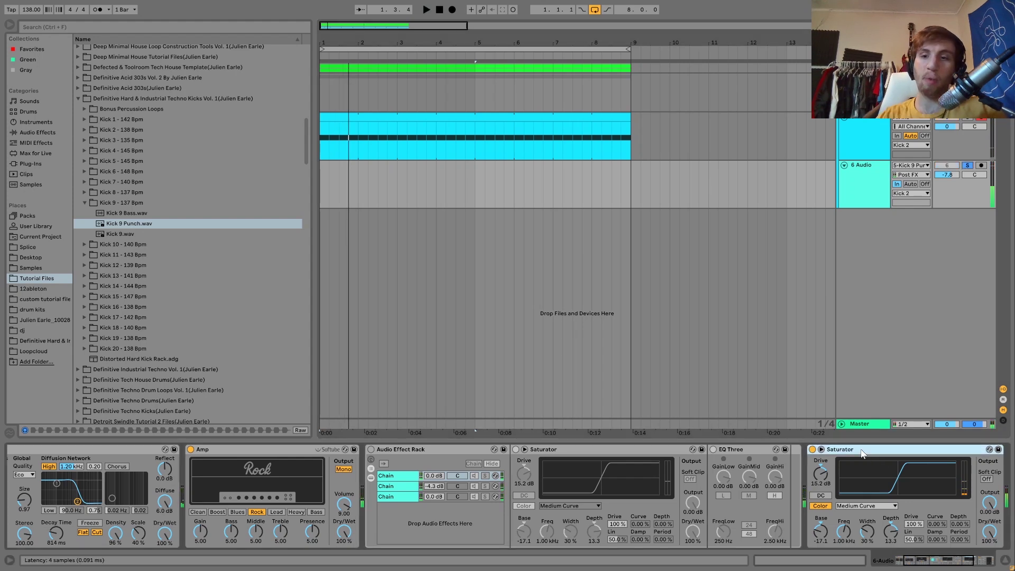
key(Delete)
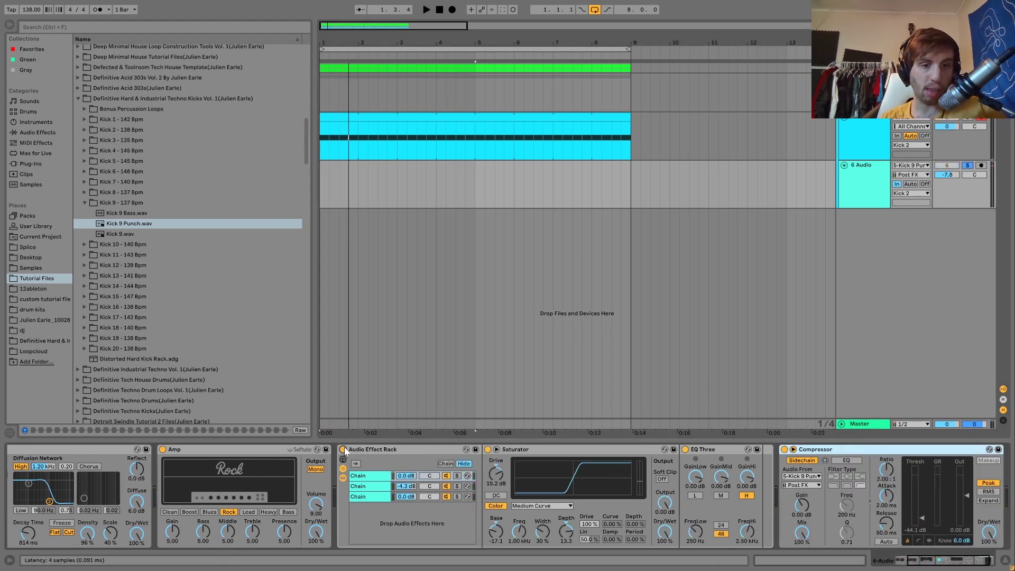
- Play the re-enabled parallel rack, hide its inner devices, and play the layer together with the rest of Kick 2
key(space)
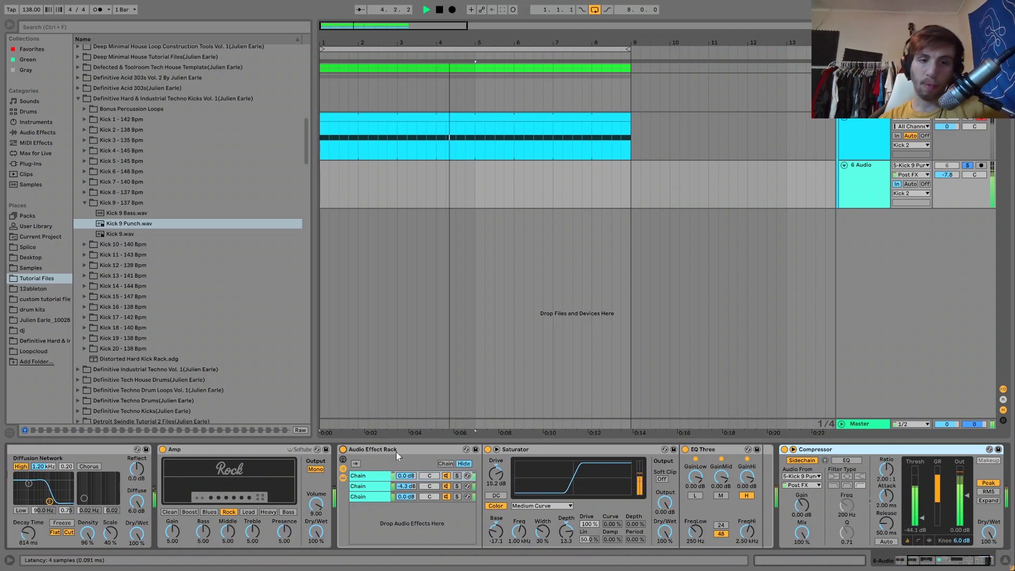
click(343, 477)
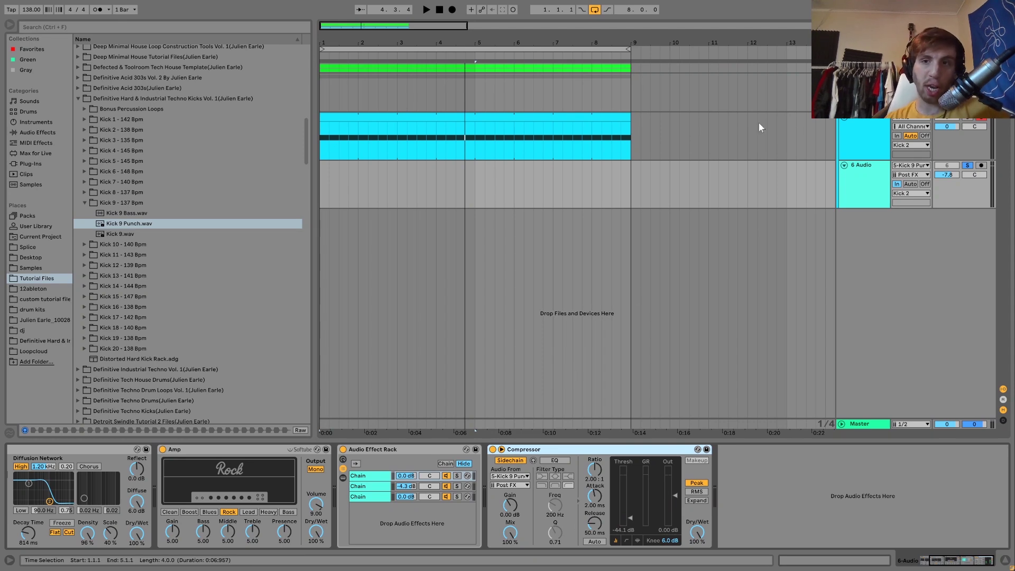
key(space)
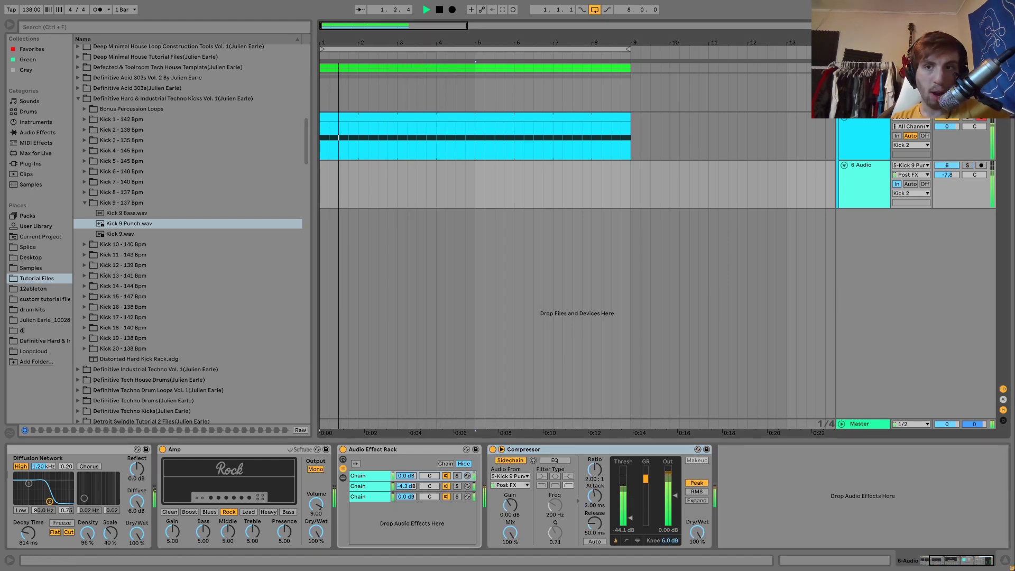
- Delete the inactive Drum Buss from the Kick 2 group and play the kick through its Saturator and EQ Eight
click(865, 74)
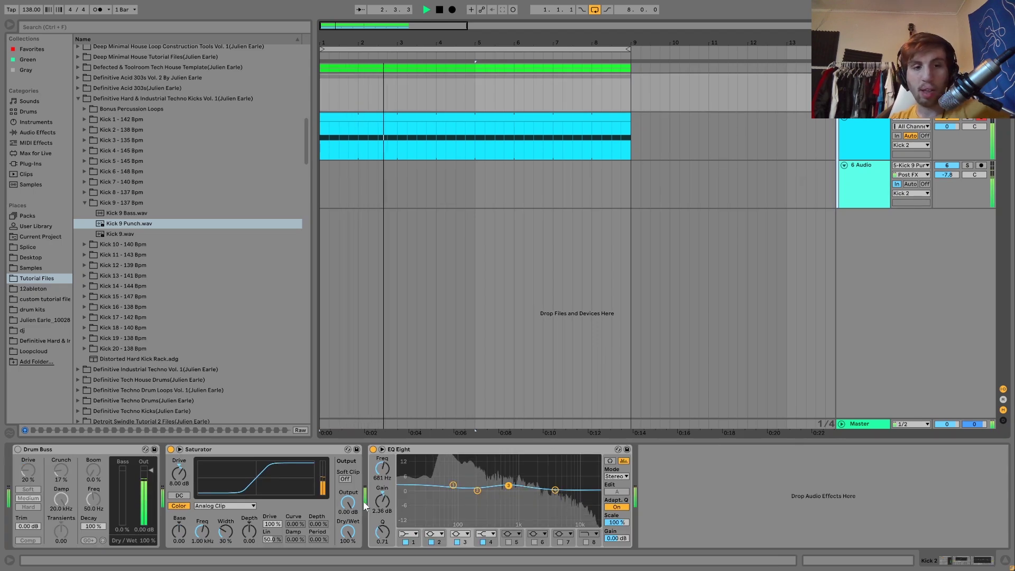
click(132, 450)
key(Delete)
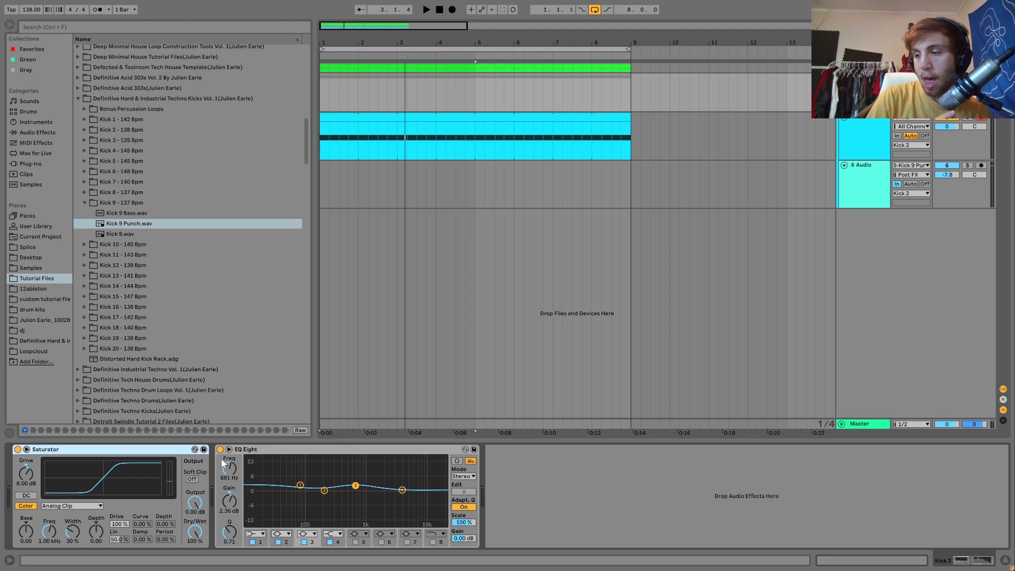
key(space)
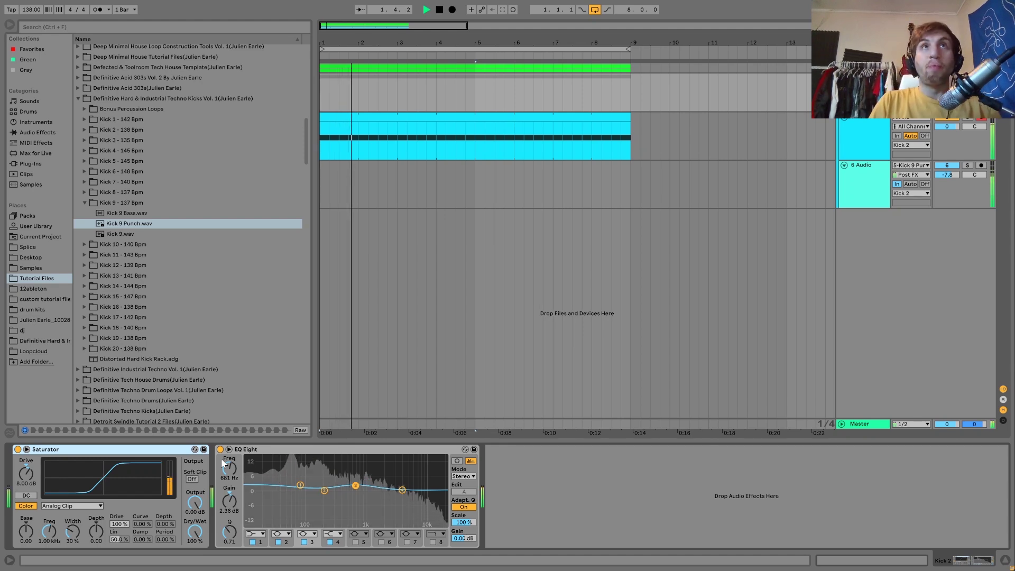
key(space)
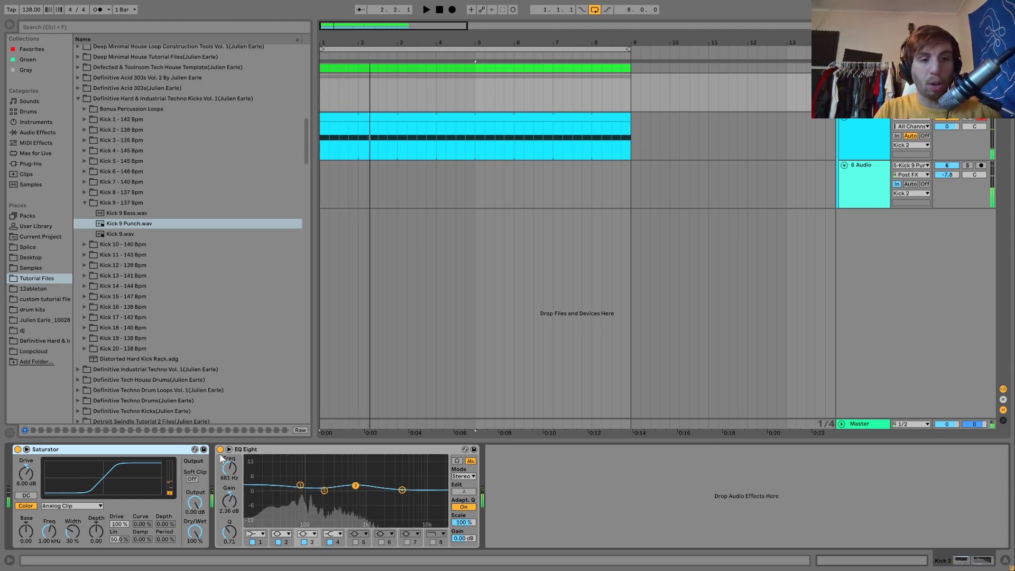
- Compare Kick 2 during playback with the group's Saturator and EQ Eight bypassed and enabled
click(220, 450)
click(17, 450)
key(space)
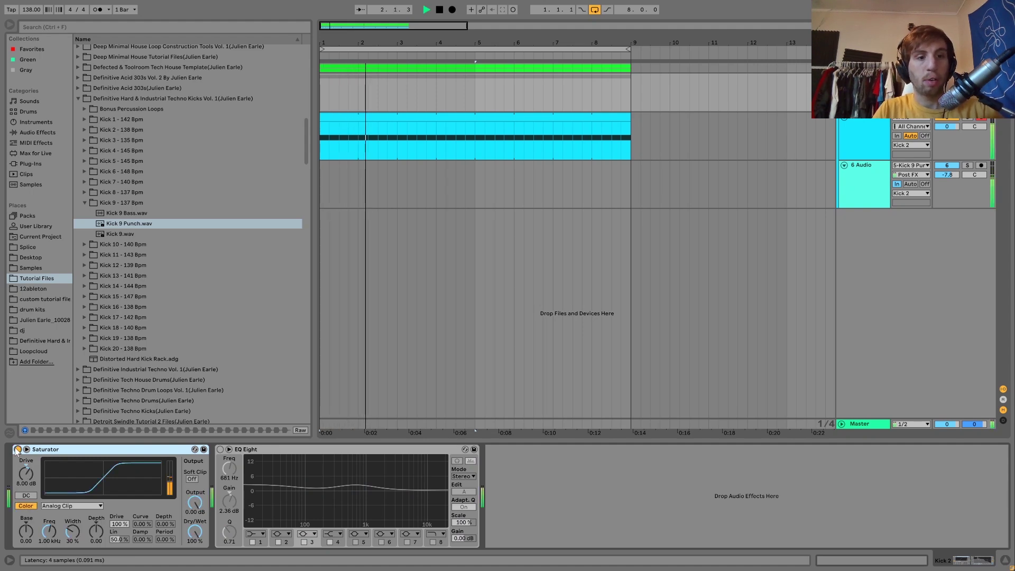
click(17, 450)
key(space)
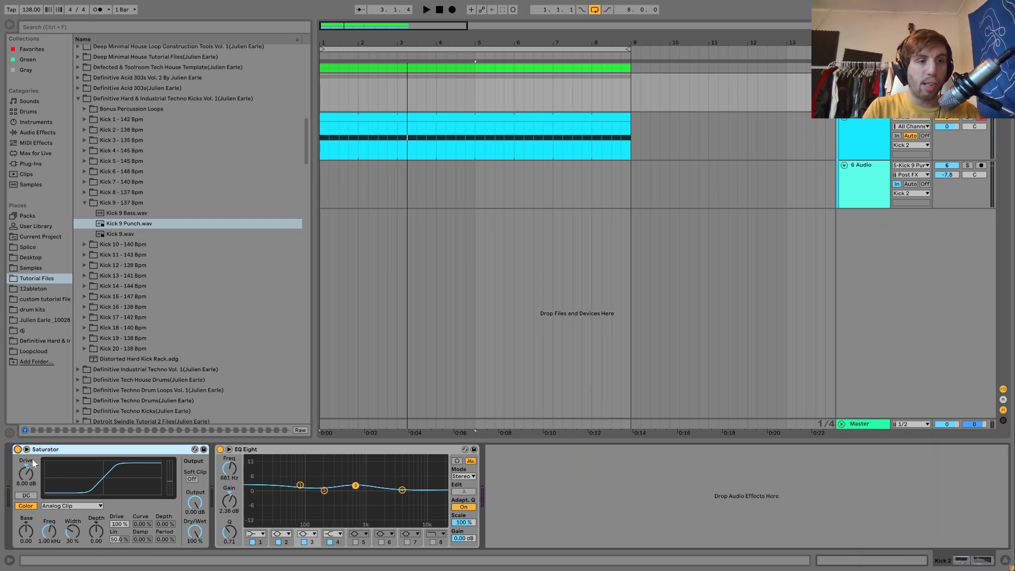
- Show the Definitive Hard & Industrial kicks folder in the browser and play the finished Kick 2
click(30, 341)
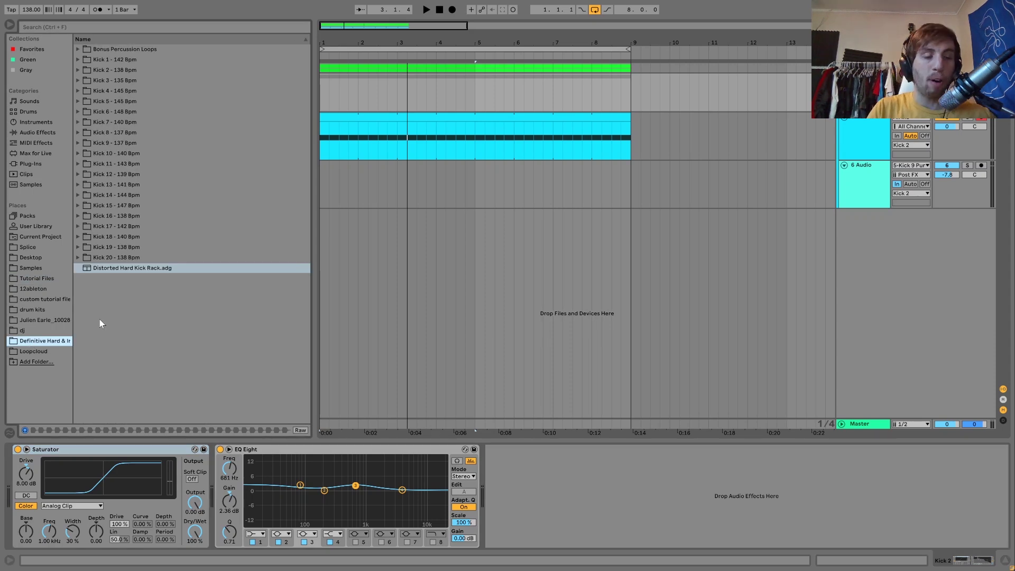
key(space)
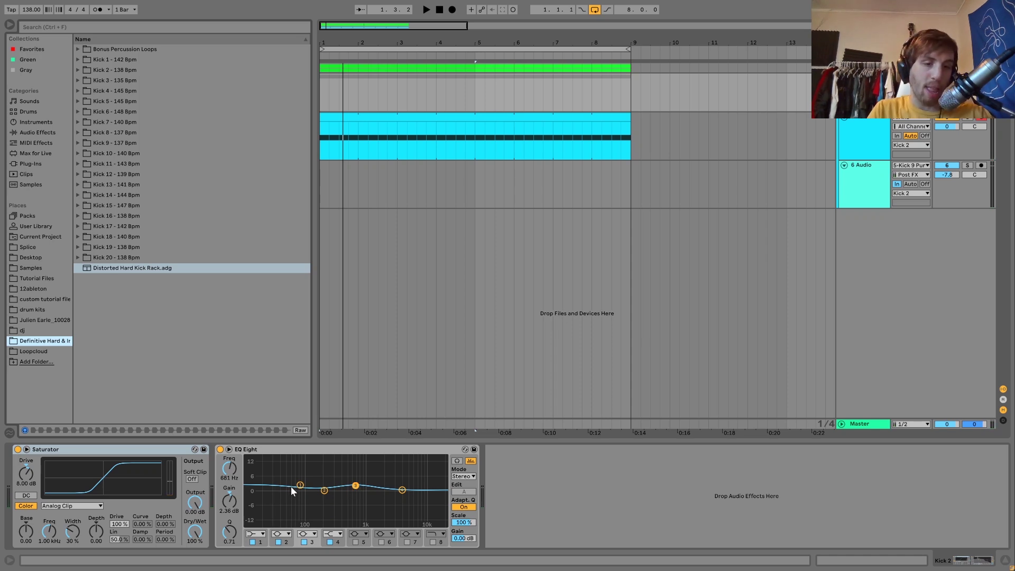
key(space)
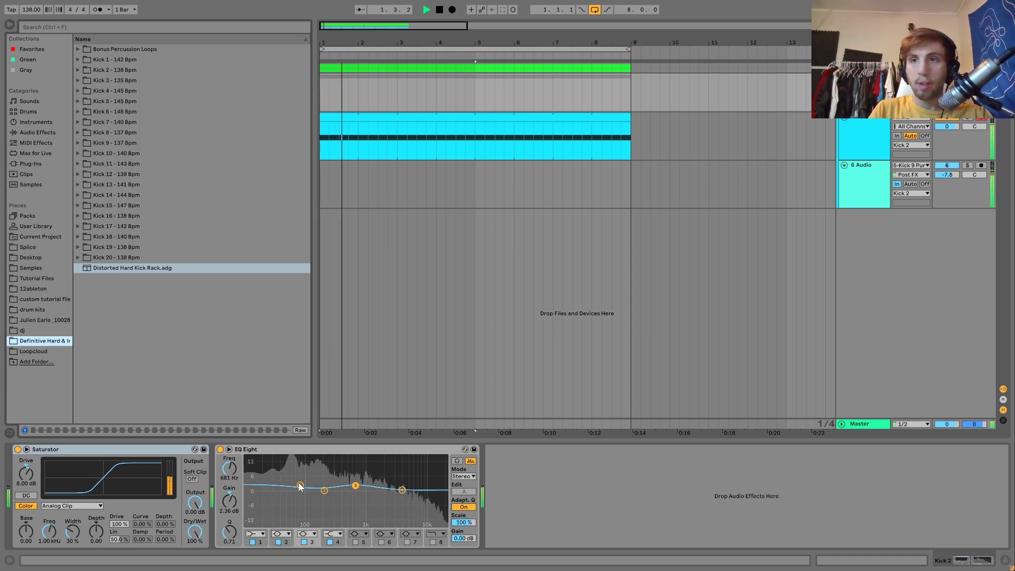
key(space)
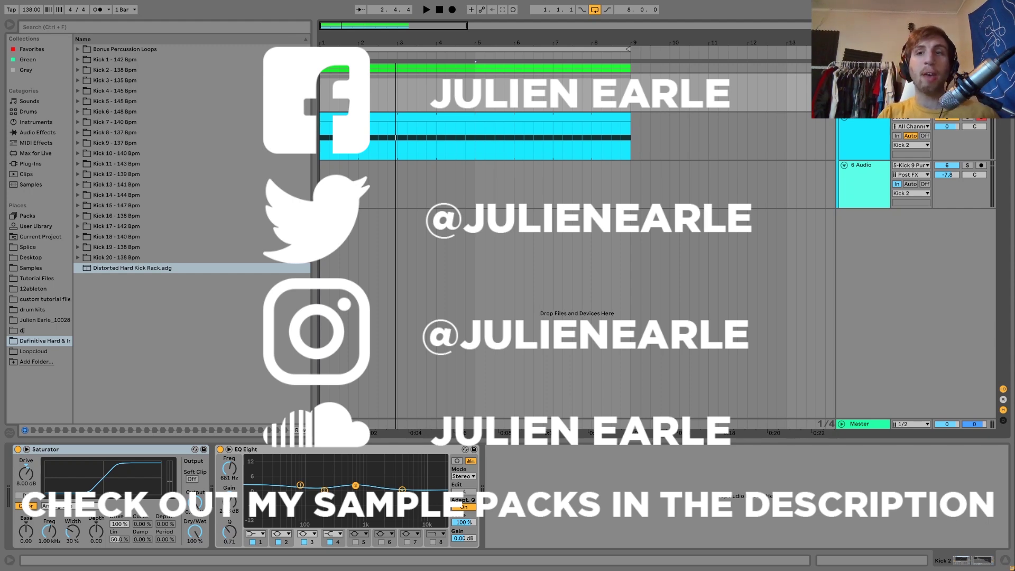
- Fold Kick 2's layer tracks and select the 6 Audio track
key(Delete)
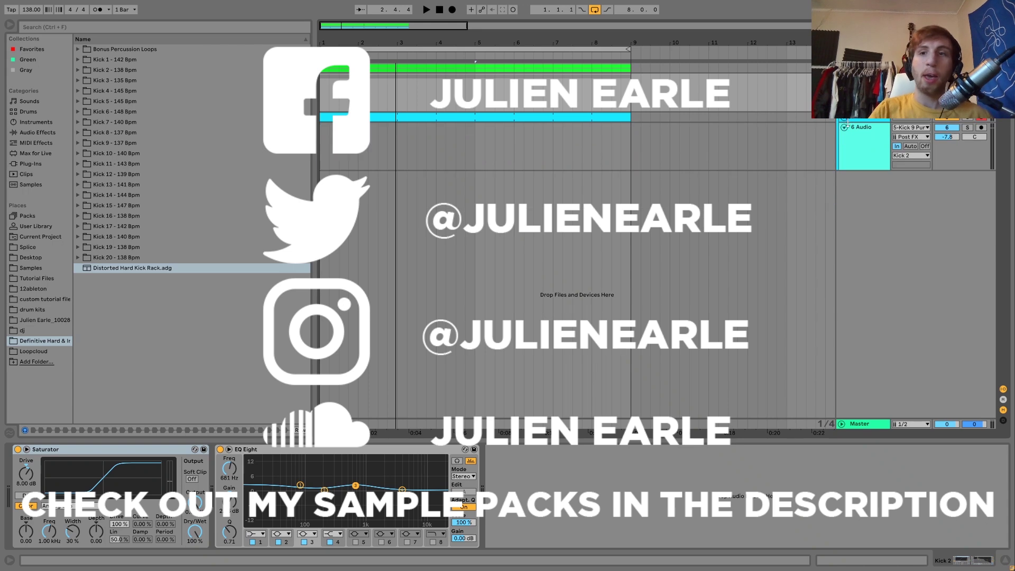
click(843, 128)
click(853, 126)
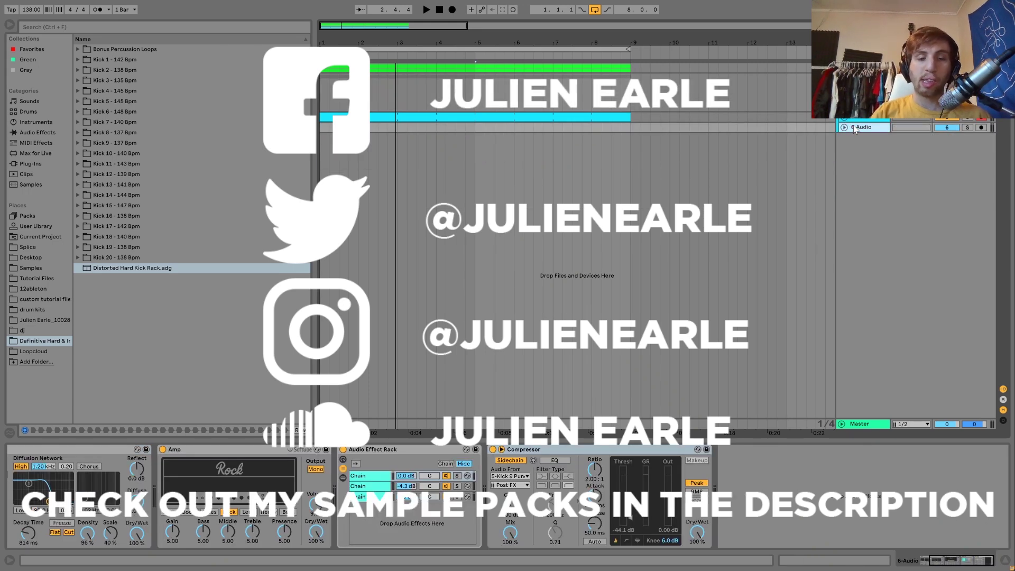